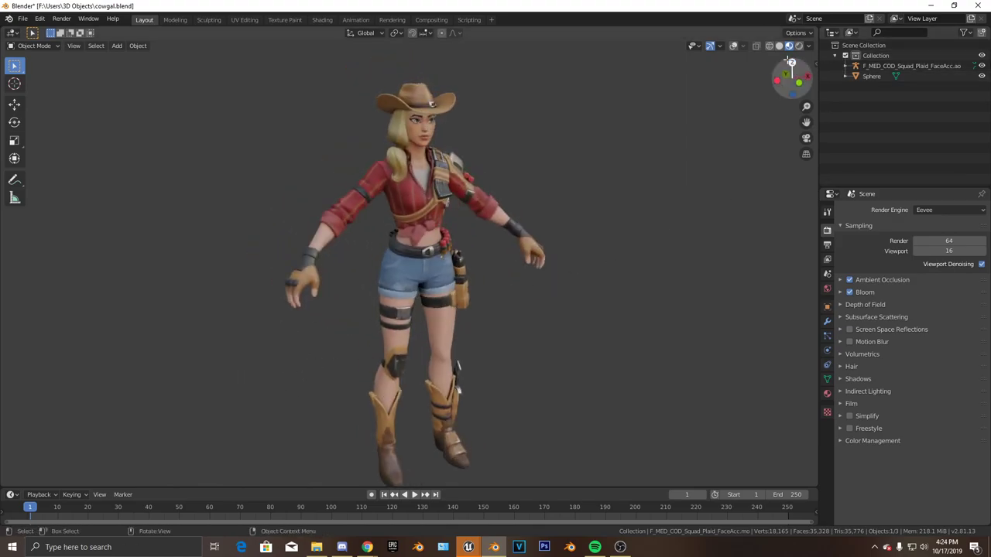
# - Turn on the viewport overlays and display the cowgirl model in solid shading
pyautogui.click(733, 46)
pyautogui.moveTo(433, 233); pyautogui.dragTo(543, 187, button='middle')
pyautogui.click(779, 46)
pyautogui.moveTo(480, 279); pyautogui.dragTo(558, 267, button='middle')
pyautogui.moveTo(551, 189); pyautogui.dragTo(445, 194, button='middle')
pyautogui.scroll(3, 481, 190)
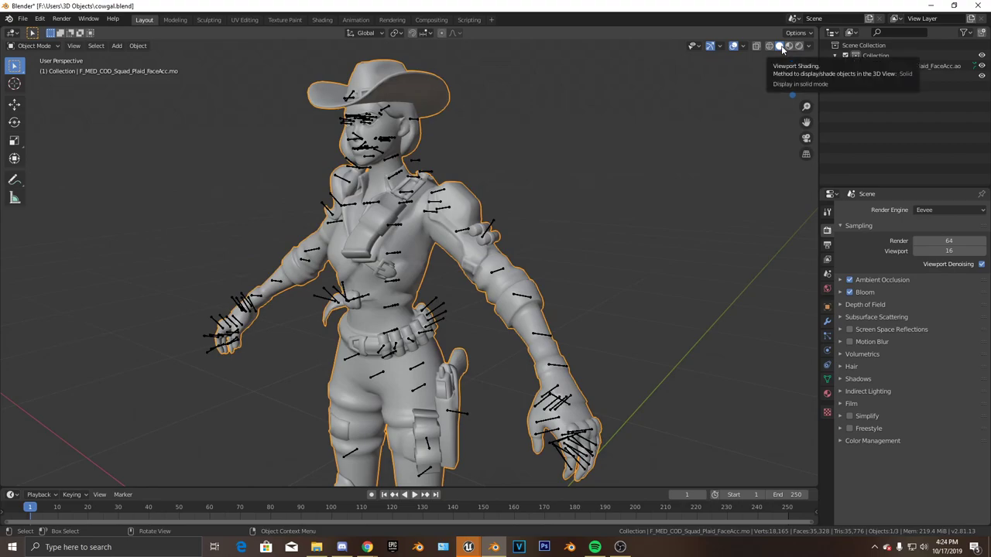
# - Examine the model and its bones from several angles, comparing material preview with solid shading
pyautogui.moveTo(373, 298); pyautogui.dragTo(511, 255, button='middle')
pyautogui.scroll(4, 511, 255)
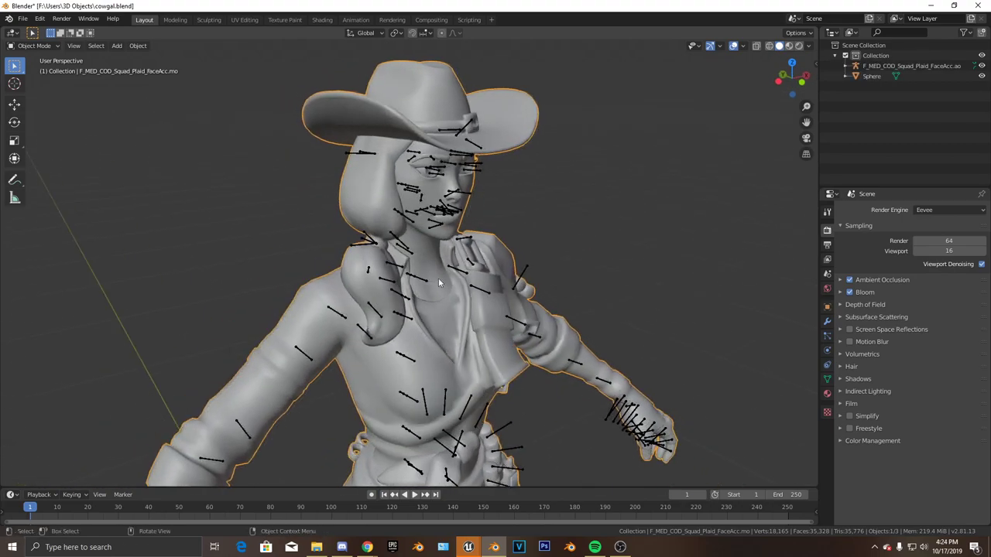
pyautogui.scroll(-2, 593, 246)
pyautogui.moveTo(594, 246)
pyautogui.mouseDown(button='middle')
pyautogui.moveTo(472, 249)
pyautogui.moveTo(474, 204)
pyautogui.moveTo(654, 156)
pyautogui.mouseUp(button='middle')
pyautogui.scroll(-2, 474, 205)
pyautogui.click(789, 45)
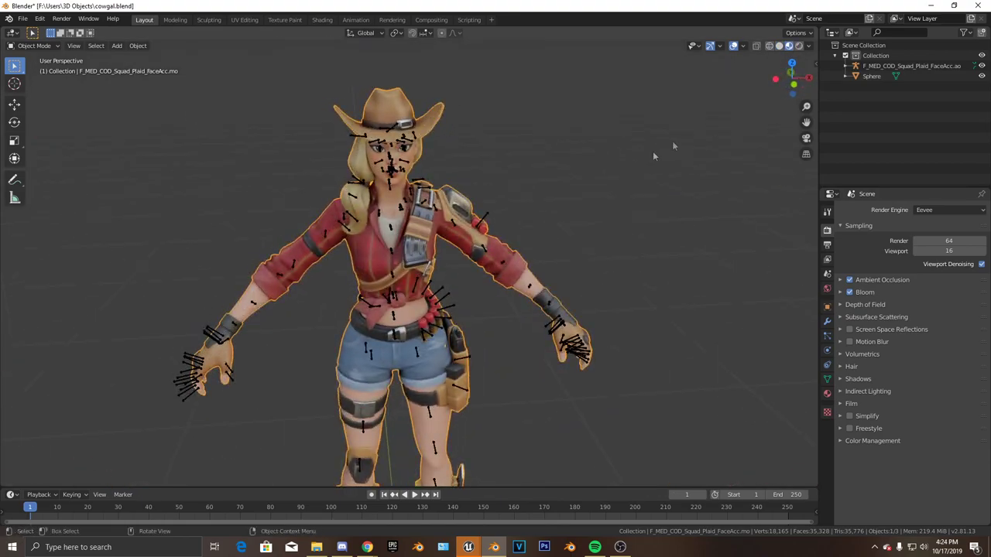
pyautogui.click(779, 45)
pyautogui.moveTo(589, 232); pyautogui.dragTo(481, 286, button='middle')
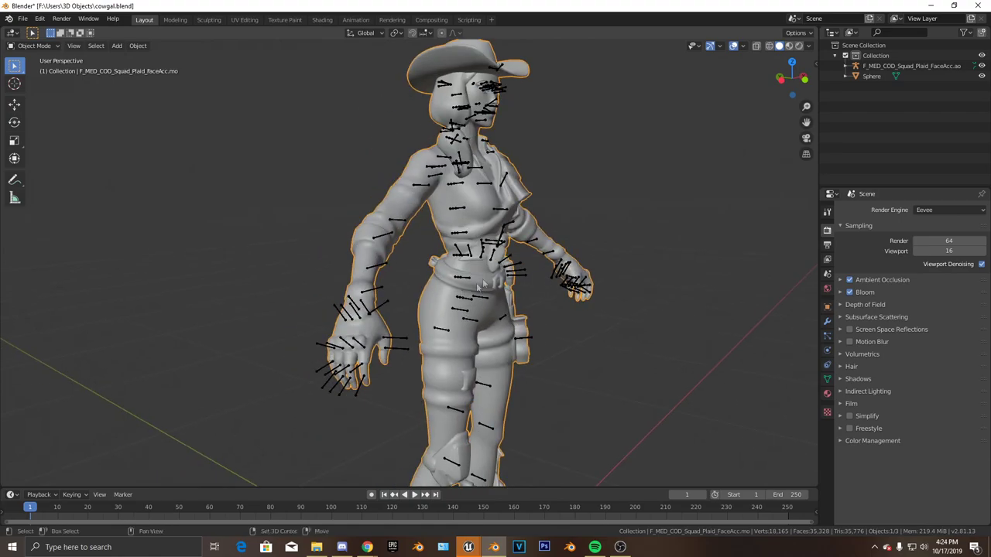
# - Select the character's armature and put it in Edit Mode in the front orthographic view
pyautogui.click(362, 329)
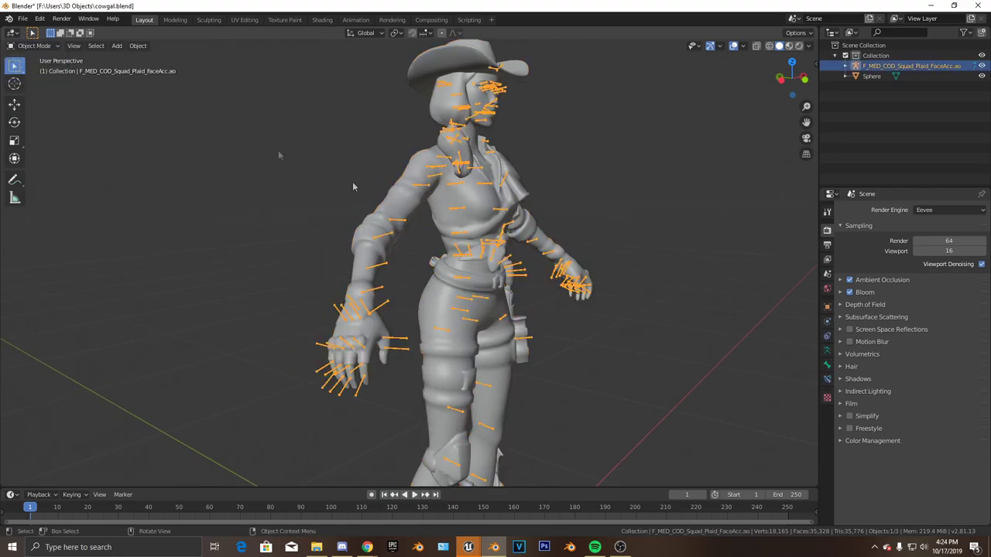
pyautogui.moveTo(372, 220); pyautogui.dragTo(189, 257, button='middle')
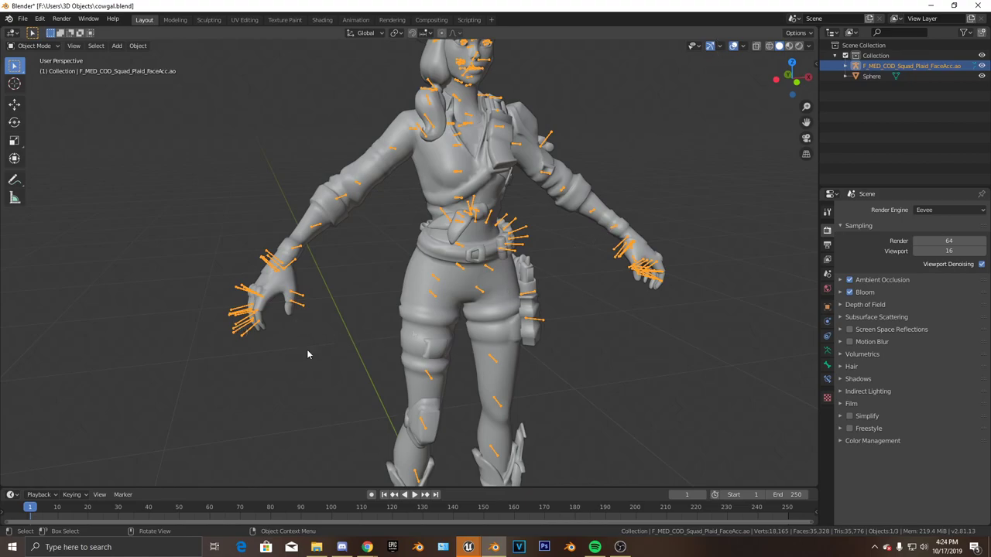
pyautogui.moveTo(367, 299); pyautogui.dragTo(442, 314, button='middle')
pyautogui.keyDown('shift'); pyautogui.moveTo(453, 356); pyautogui.dragTo(427, 296, button='middle'); pyautogui.keyUp('shift')
pyautogui.scroll(-3, 464, 298)
pyautogui.moveTo(612, 298); pyautogui.dragTo(476, 333, button='middle')
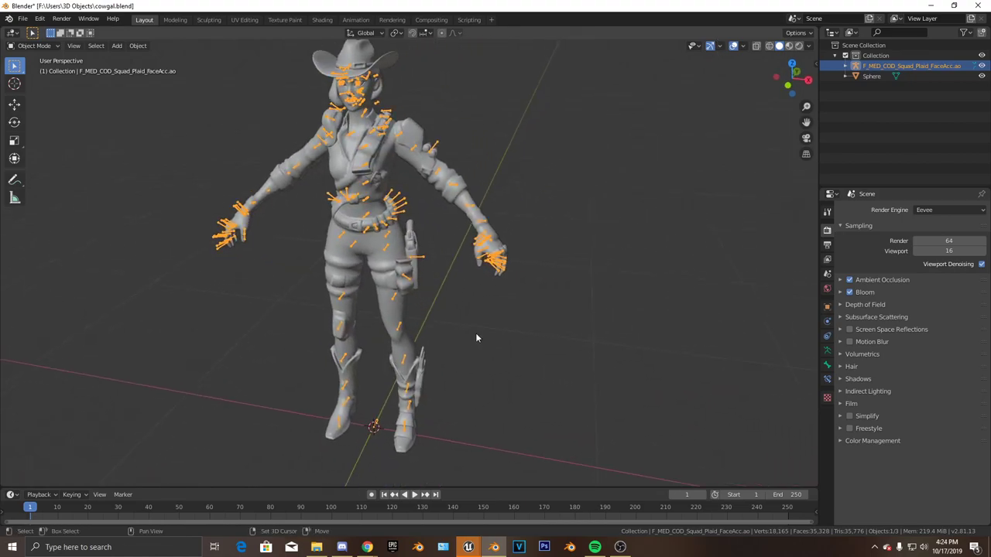
pyautogui.press('KP_1')
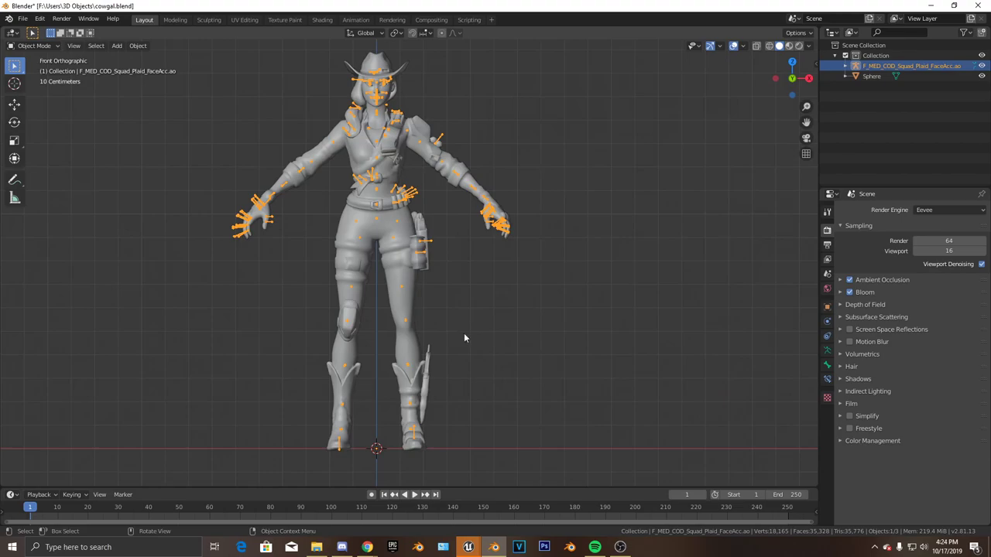
pyautogui.scroll(5, 413, 325)
pyautogui.scroll(-1, 417, 282)
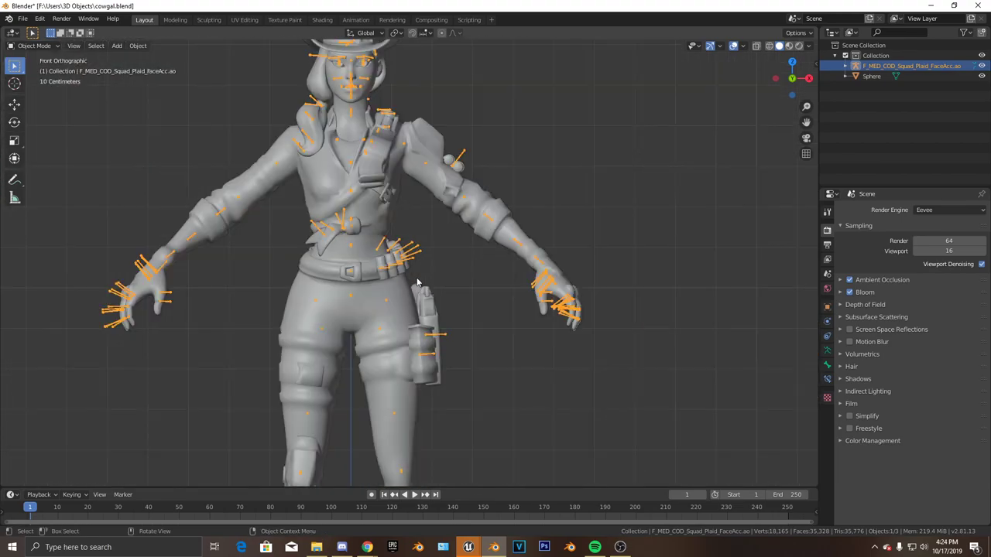
pyautogui.scroll(-4, 417, 282)
pyautogui.keyDown('shift'); pyautogui.moveTo(428, 344); pyautogui.dragTo(431, 310, button='middle'); pyautogui.keyUp('shift')
pyautogui.scroll(3, 432, 310)
pyautogui.keyDown('shift'); pyautogui.moveTo(384, 189); pyautogui.dragTo(406, 271, button='middle'); pyautogui.keyUp('shift')
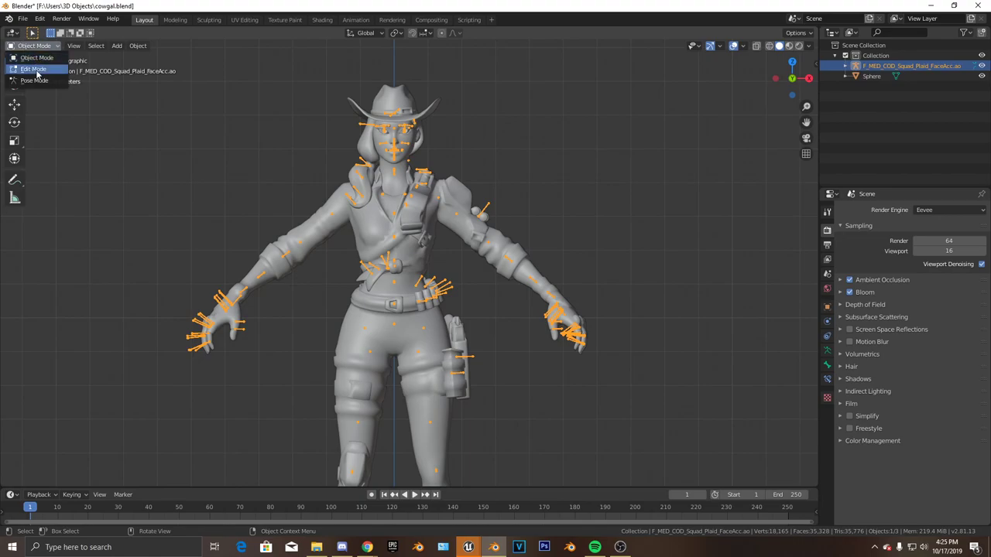
pyautogui.click(34, 68)
# - Expand the armature's bone hierarchy, select all bones sharing the suffix of root.001 and delete them
pyautogui.click(845, 66)
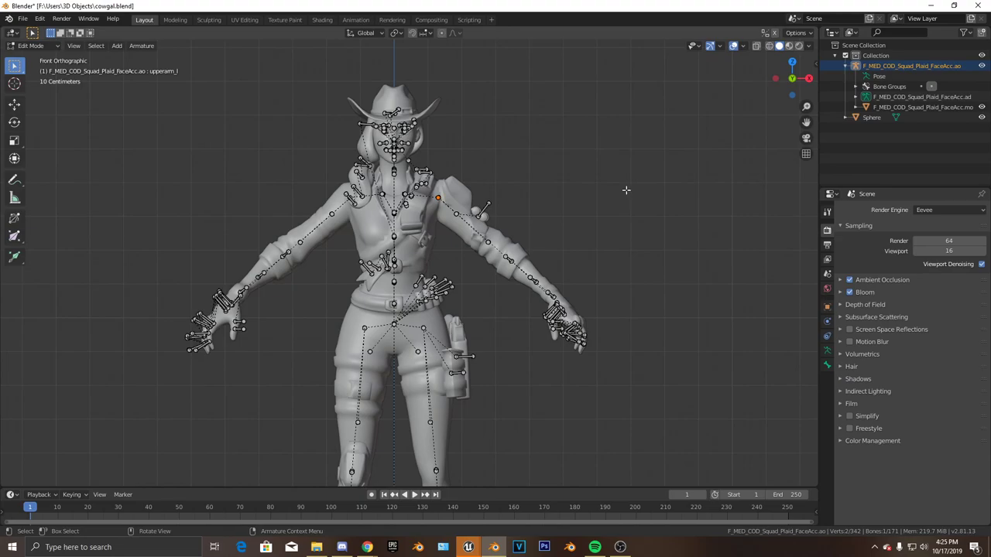
pyautogui.click(856, 99)
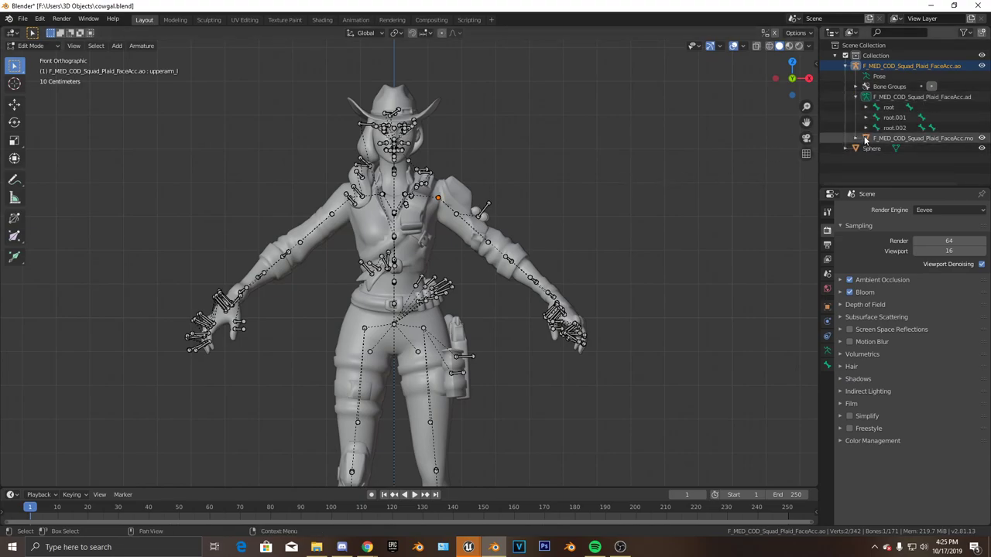
pyautogui.click(895, 119)
pyautogui.click(96, 46)
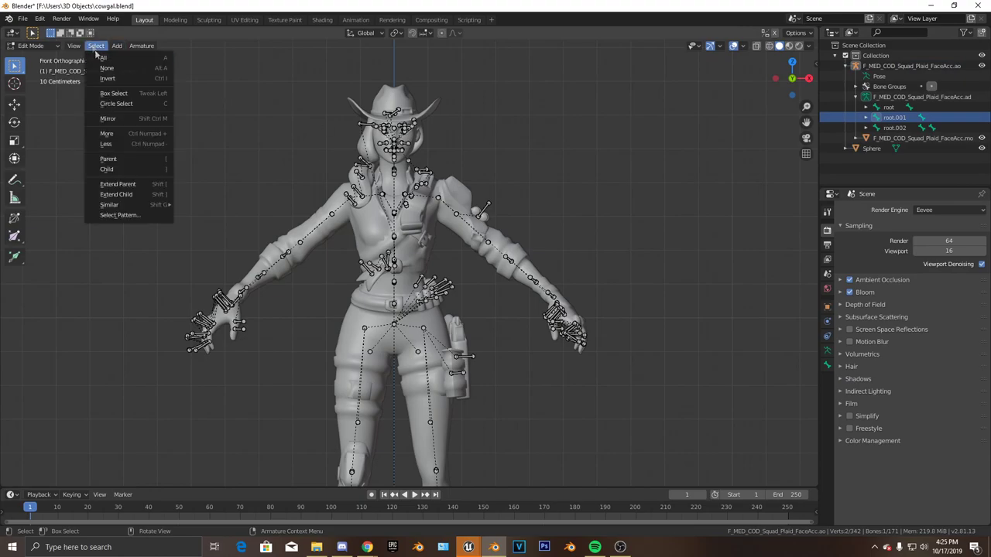
pyautogui.moveTo(128, 204)
pyautogui.click(196, 273)
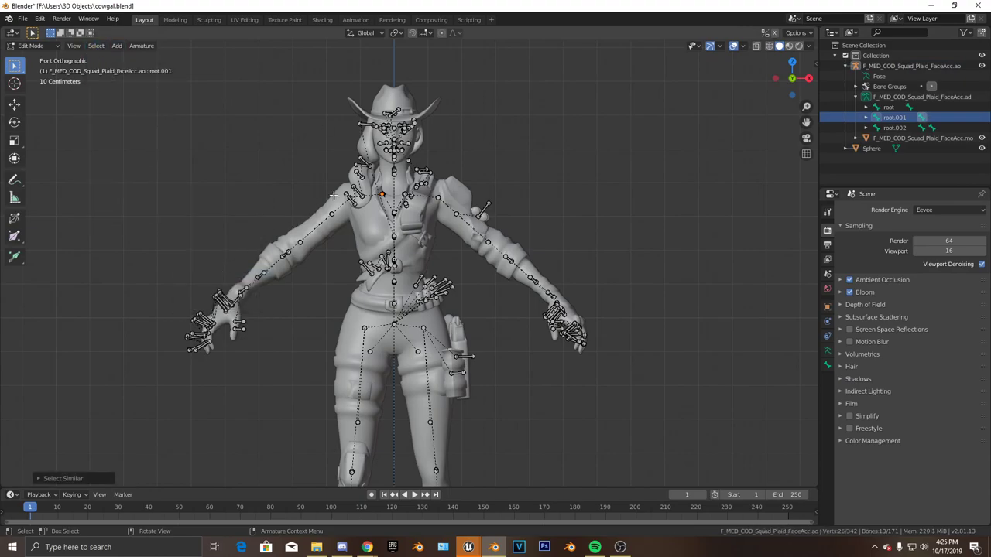
pyautogui.press('x')
pyautogui.click(500, 169)
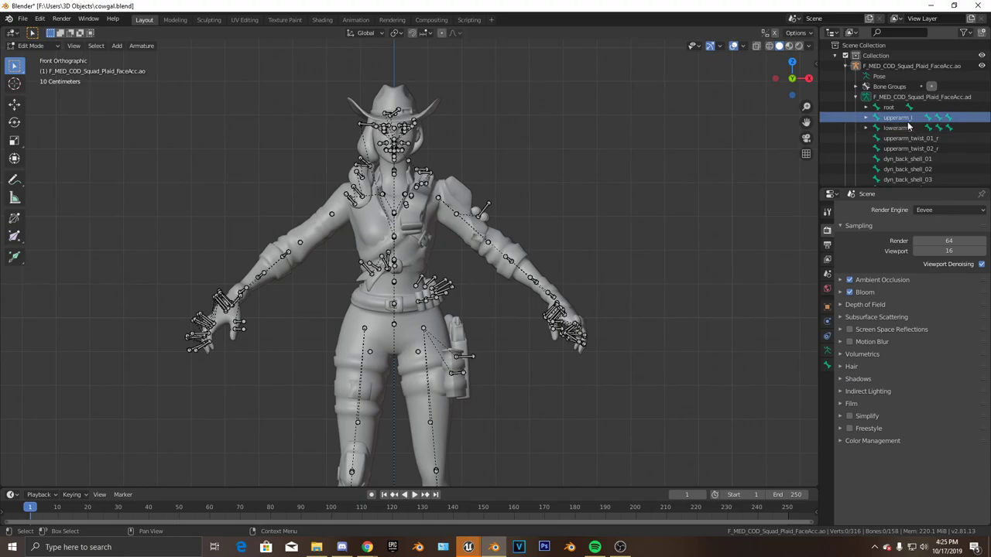
# - Select all bones sharing the suffix of root.002 and delete them
pyautogui.scroll(-5, 908, 134)
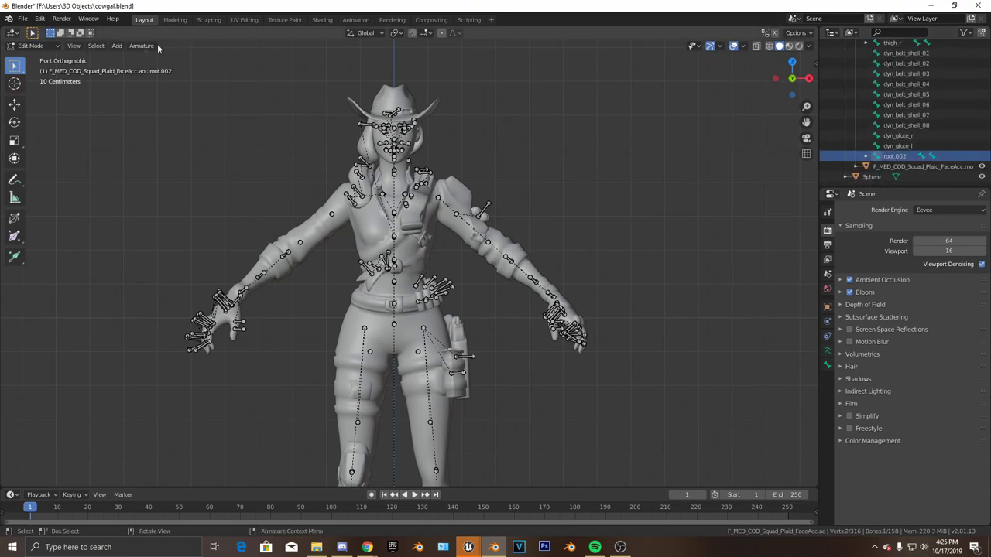
pyautogui.click(96, 45)
pyautogui.moveTo(128, 207)
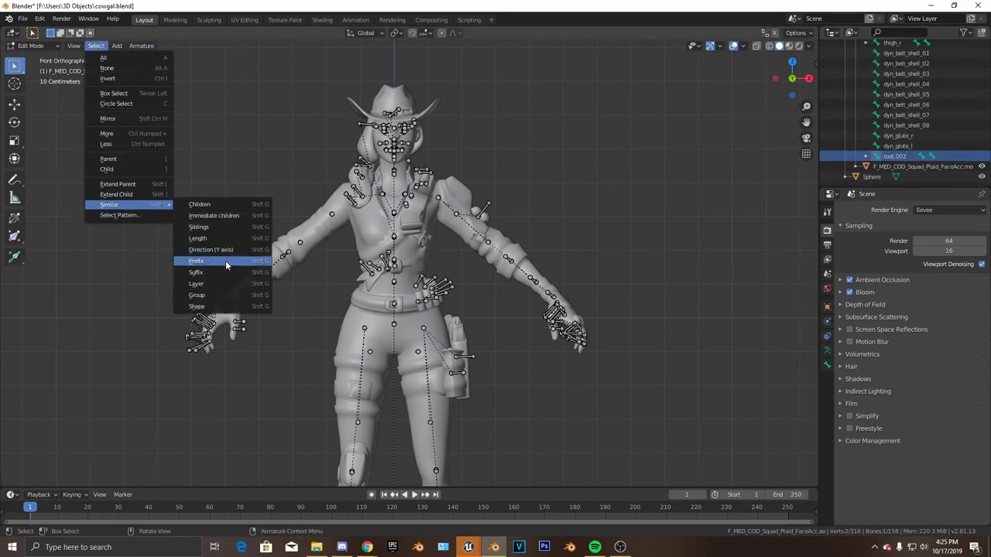
pyautogui.click(196, 261)
pyautogui.click(353, 207)
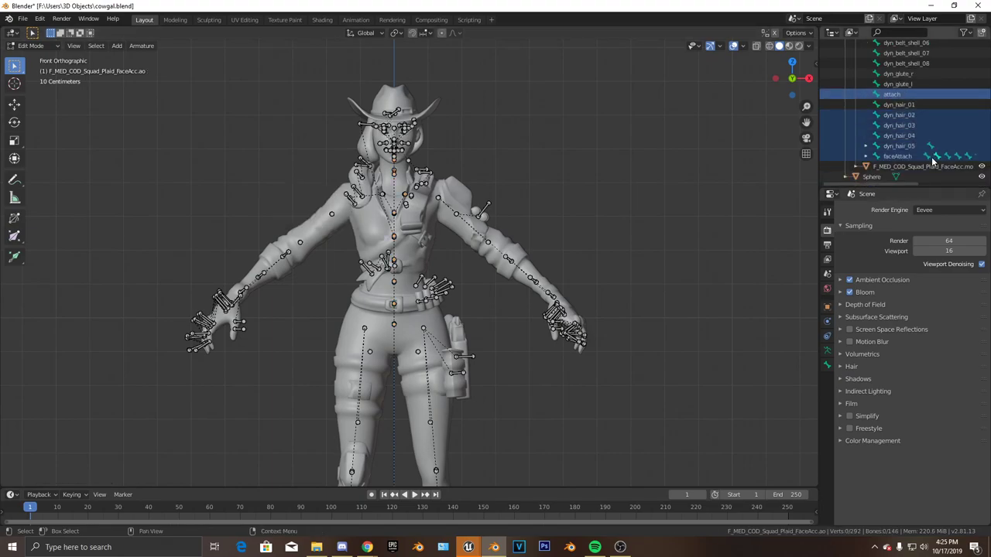
# - Parent the orphaned dyn_hair bones to the head bone, working up from dyn_hair_05
pyautogui.scroll(5, 930, 160)
pyautogui.scroll(-10, 922, 156)
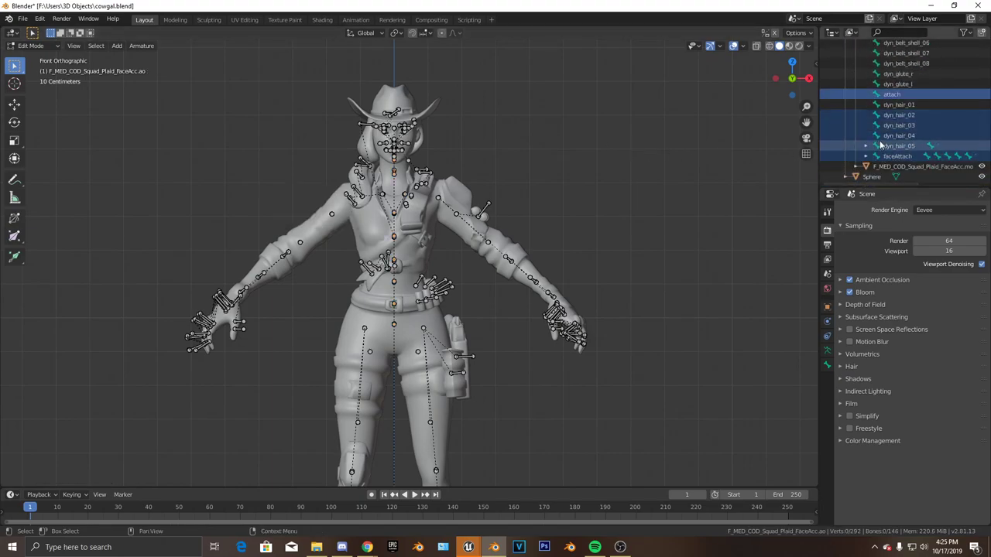
pyautogui.click(899, 147)
pyautogui.click(827, 364)
pyautogui.click(934, 389)
pyautogui.click(899, 147)
pyautogui.click(935, 389)
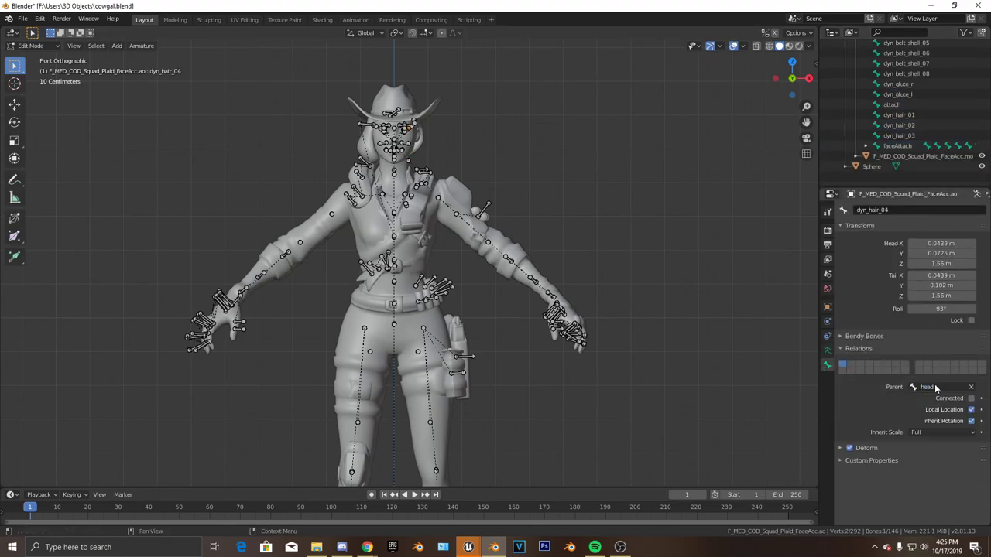
pyautogui.click(900, 146)
pyautogui.click(939, 388)
pyautogui.click(900, 146)
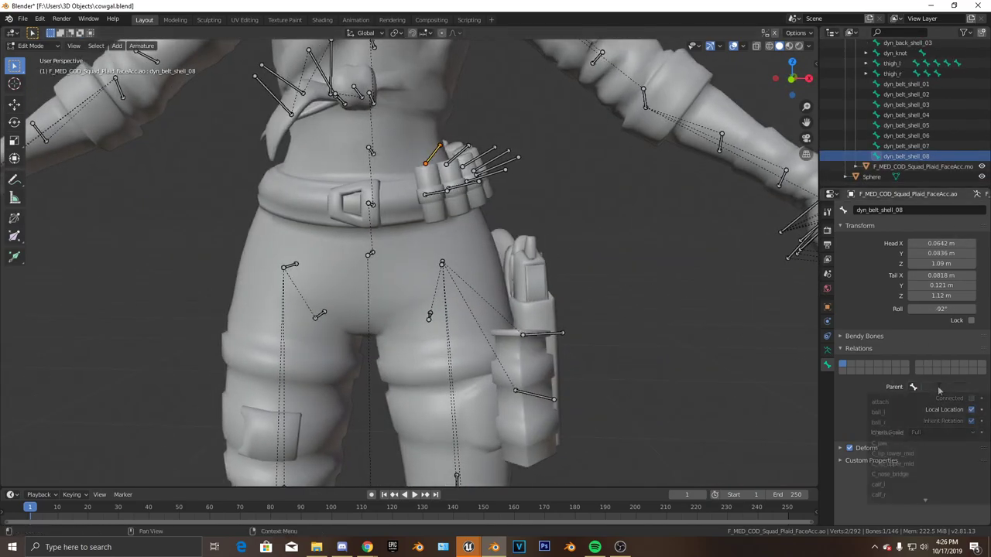
# - Parent the orphaned dyn_belt_shell bones, from dyn_belt_shell_08 upward in the list, to the central bone behind the belt
pyautogui.click(945, 387)
pyautogui.click(890, 401)
pyautogui.click(933, 386)
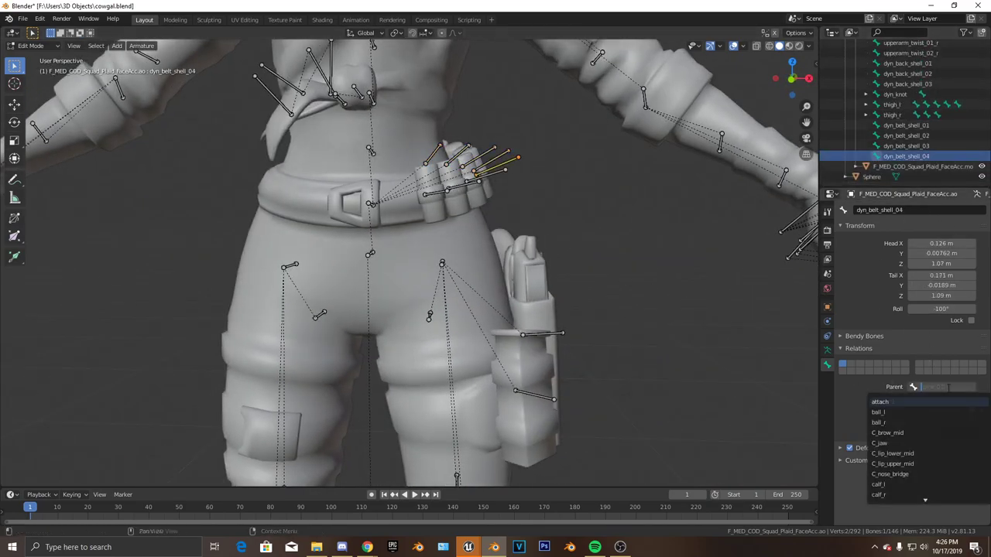
pyautogui.click(890, 401)
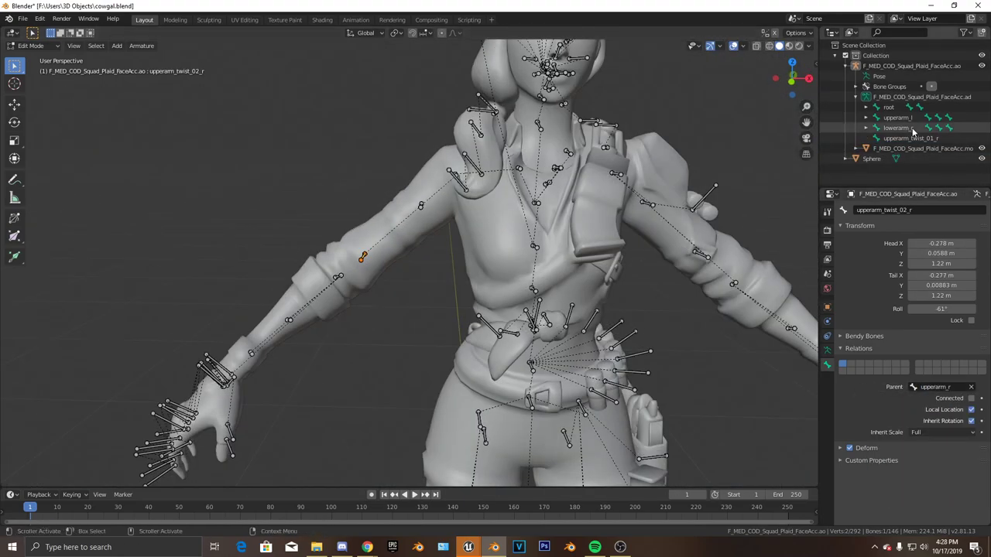
# - Assign an upper-arm parent to upperarm_twist_01_r and set clavicle_l as the parent of upperarm_l
pyautogui.click(933, 387)
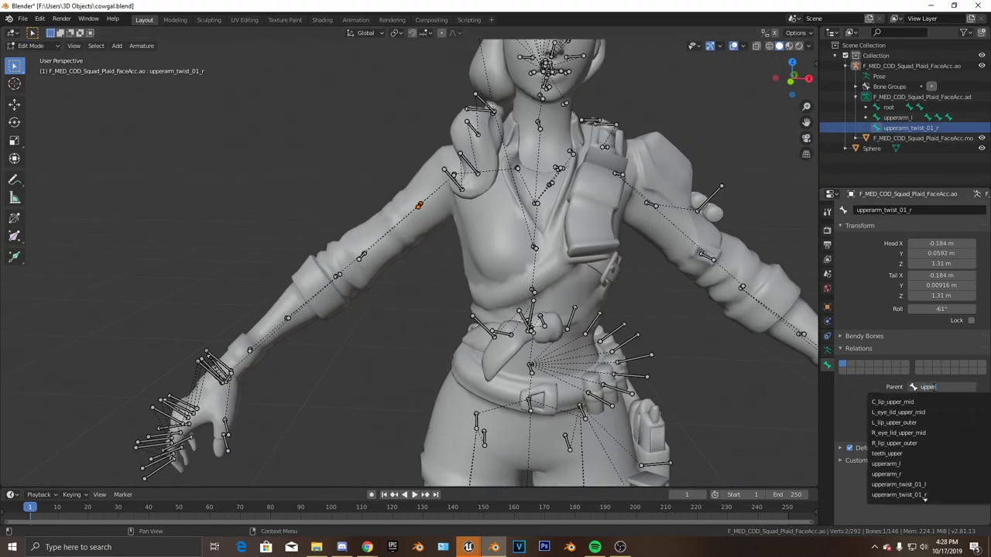
pyautogui.click(936, 386)
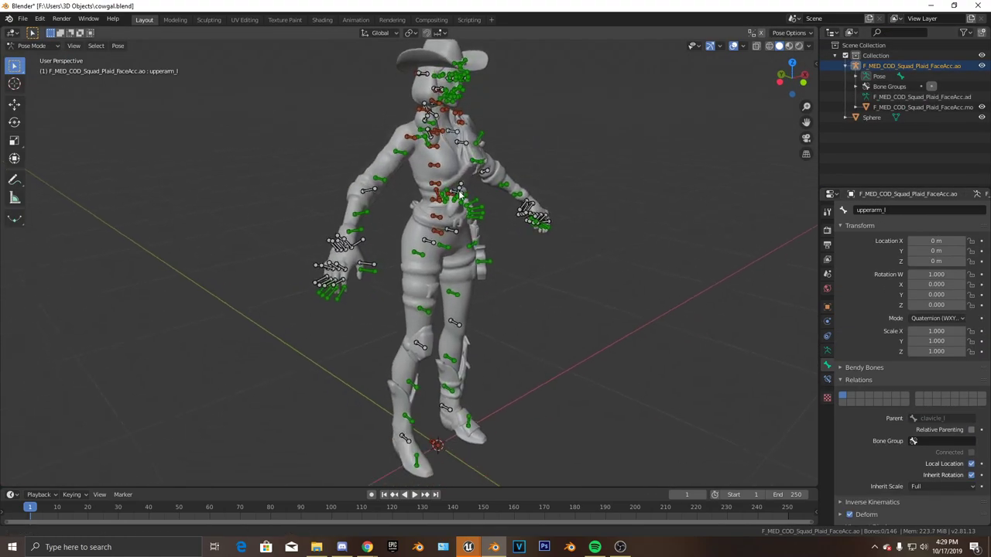
# - Examine the armature in Pose Mode from several angles, checking the bones of the torso, legs and feet
pyautogui.moveTo(459, 193); pyautogui.dragTo(468, 147, button='middle')
pyautogui.scroll(4, 500, 247)
pyautogui.scroll(-4, 468, 155)
pyautogui.moveTo(479, 287); pyautogui.dragTo(478, 247, button='middle')
pyautogui.keyDown('shift'); pyautogui.moveTo(438, 133); pyautogui.dragTo(450, 314, button='middle'); pyautogui.keyUp('shift')
pyautogui.scroll(2, 441, 301)
pyautogui.moveTo(410, 271); pyautogui.dragTo(447, 302, button='middle')
pyautogui.scroll(-3, 380, 268)
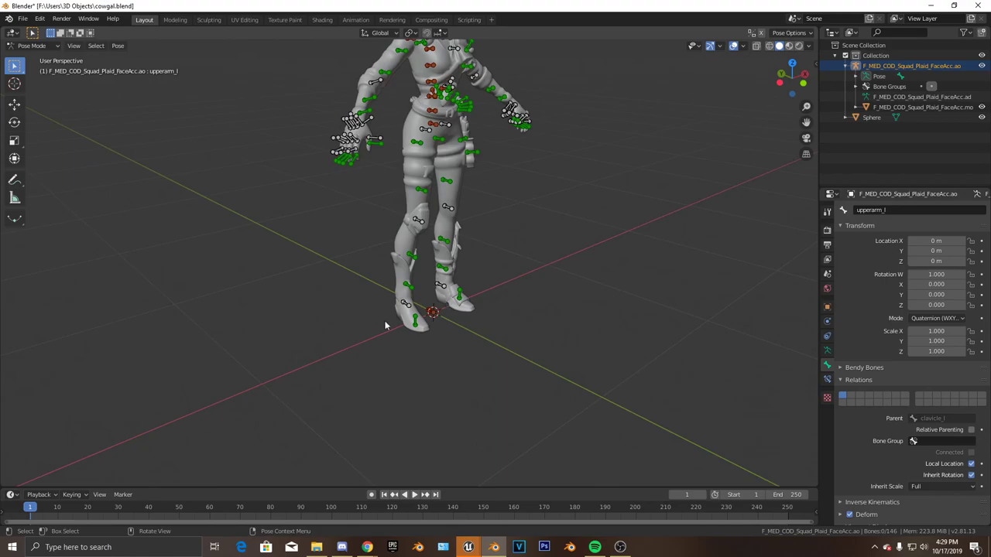
pyautogui.scroll(4, 388, 328)
pyautogui.moveTo(491, 272); pyautogui.dragTo(375, 300, button='middle')
pyautogui.scroll(2, 387, 307)
pyautogui.keyDown('shift'); pyautogui.moveTo(399, 176); pyautogui.dragTo(445, 336, button='middle'); pyautogui.keyUp('shift')
pyautogui.scroll(-5, 367, 309)
pyautogui.moveTo(480, 255); pyautogui.dragTo(434, 258, button='middle')
pyautogui.keyDown('shift'); pyautogui.moveTo(433, 258); pyautogui.dragTo(488, 298, button='middle'); pyautogui.keyUp('shift')
pyautogui.scroll(3, 457, 211)
pyautogui.moveTo(488, 299); pyautogui.dragTo(332, 343, button='middle')
pyautogui.scroll(4, 417, 353)
pyautogui.keyDown('shift'); pyautogui.moveTo(418, 368); pyautogui.dragTo(271, 340, button='middle'); pyautogui.keyUp('shift')
pyautogui.scroll(3, 431, 255)
pyautogui.scroll(-3, 336, 367)
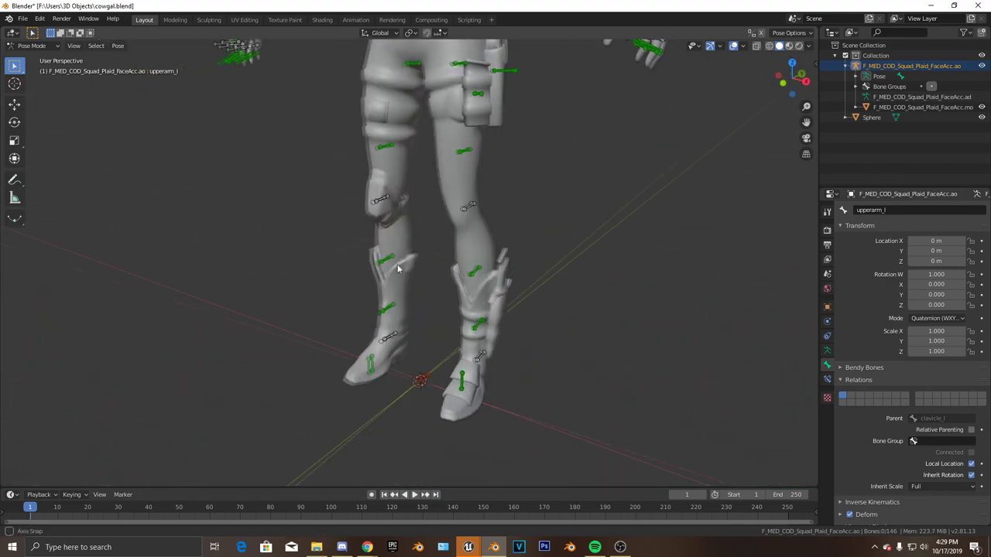
pyautogui.keyDown('shift'); pyautogui.moveTo(433, 194); pyautogui.dragTo(455, 263, button='middle'); pyautogui.keyUp('shift')
pyautogui.scroll(-2, 411, 275)
# - Return the armature to Edit Mode with the whole character in the front orthographic view
pyautogui.press('KP_1')
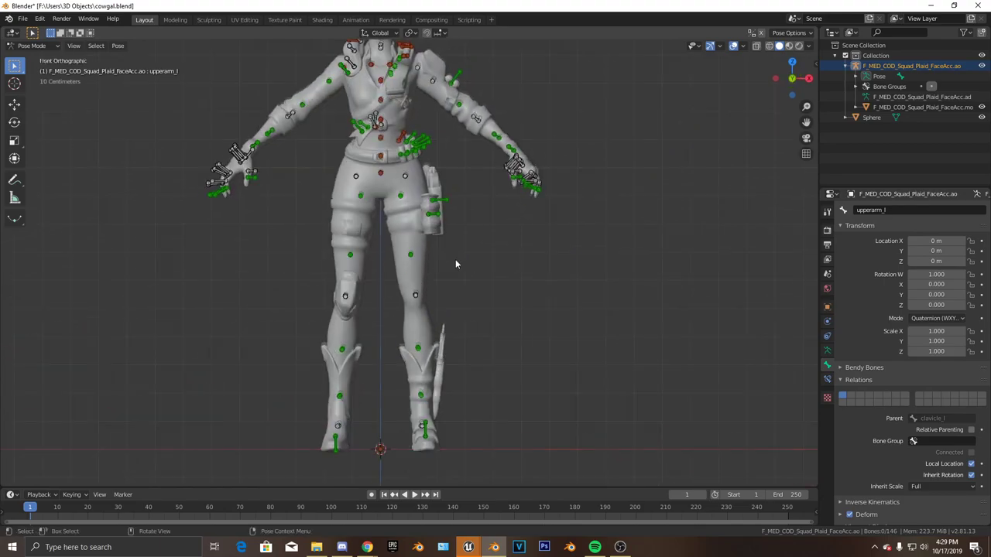
pyautogui.scroll(3, 462, 195)
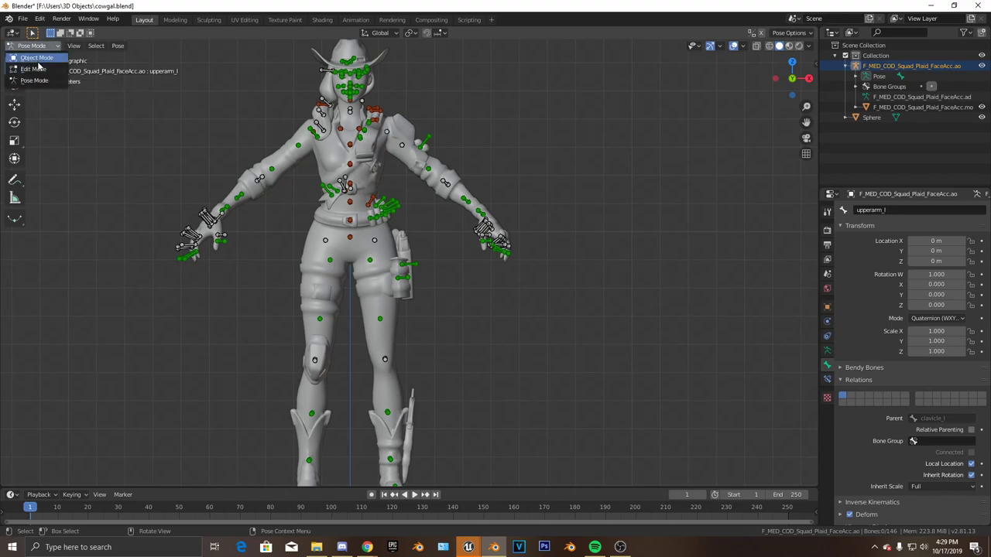
pyautogui.click(33, 69)
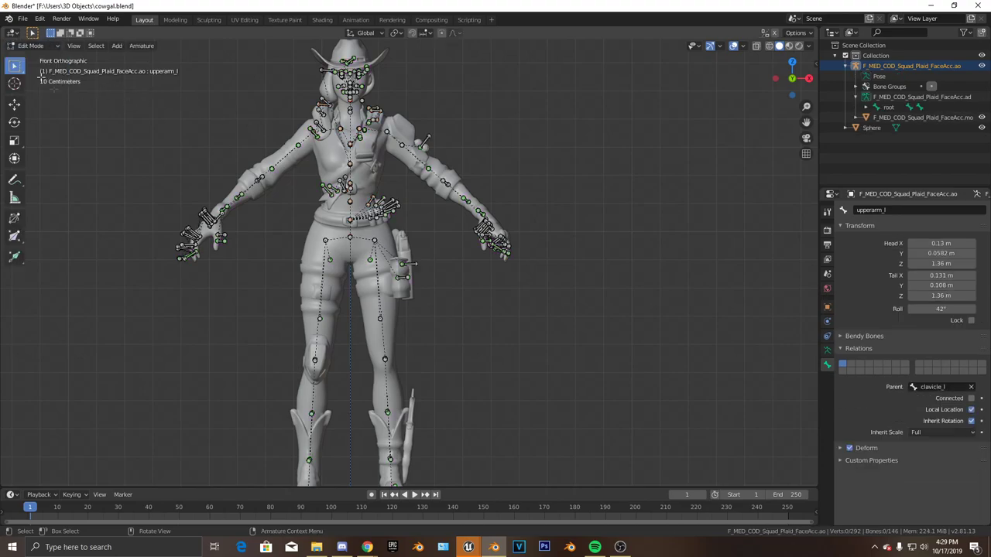
pyautogui.scroll(-3, 457, 172)
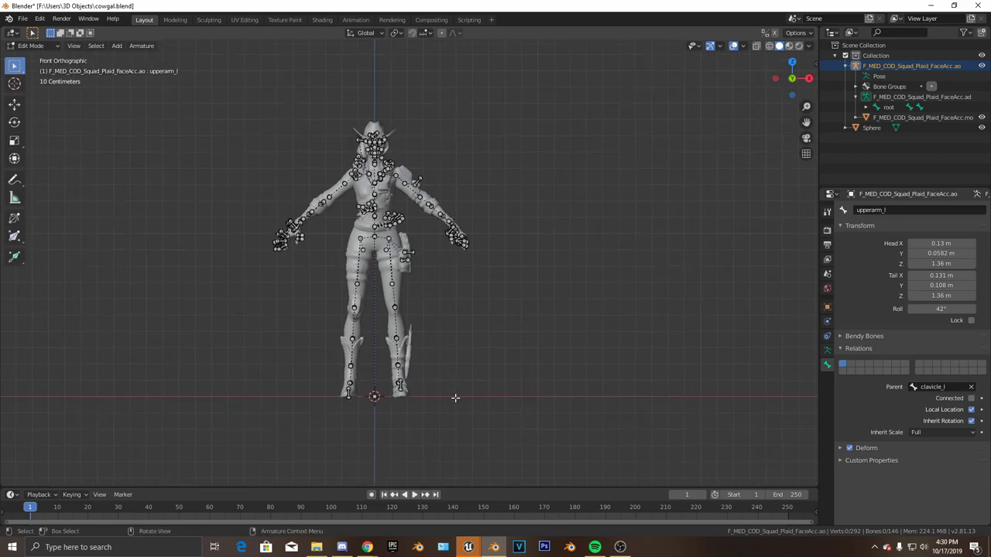
pyautogui.moveTo(507, 402); pyautogui.dragTo(402, 176)
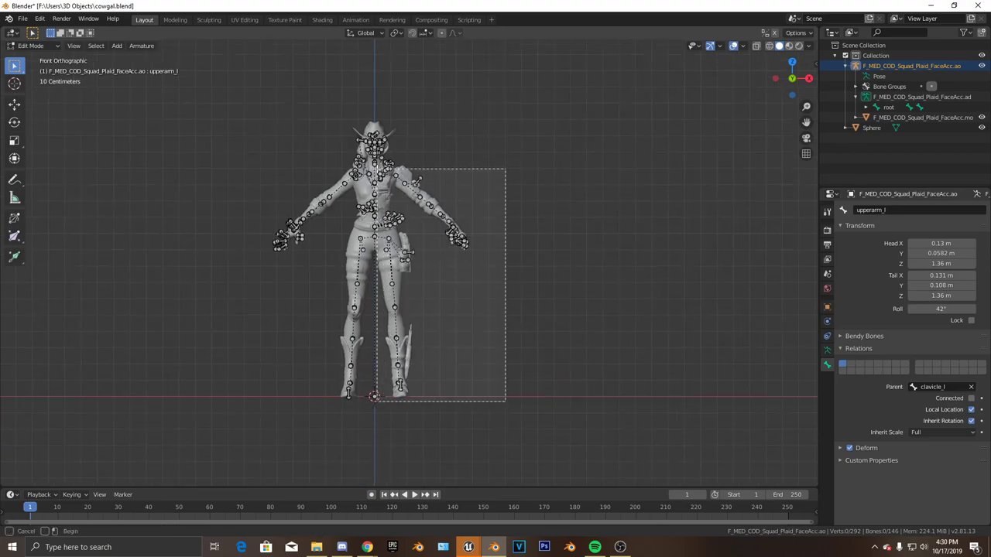
pyautogui.moveTo(376, 170); pyautogui.dragTo(376, 170)
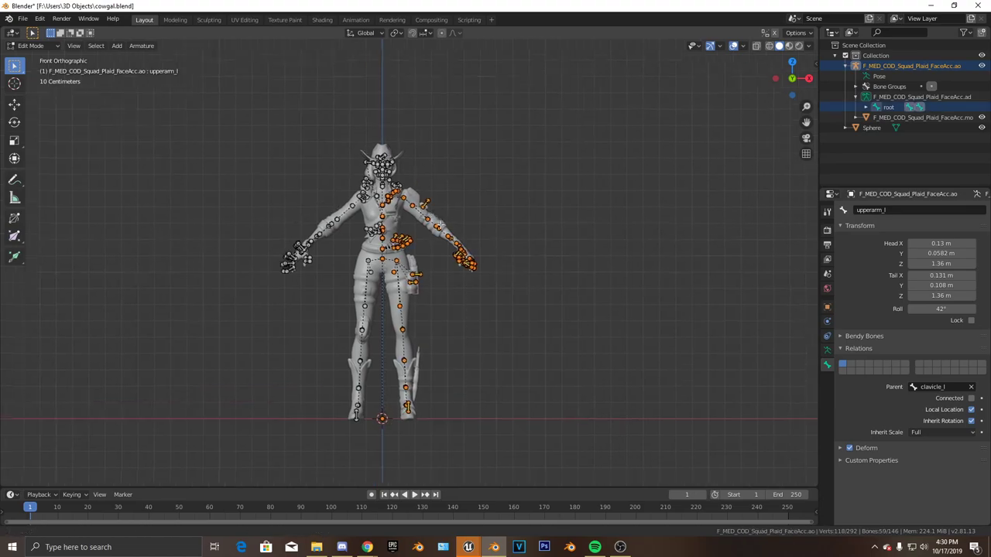
pyautogui.scroll(5, 369, 223)
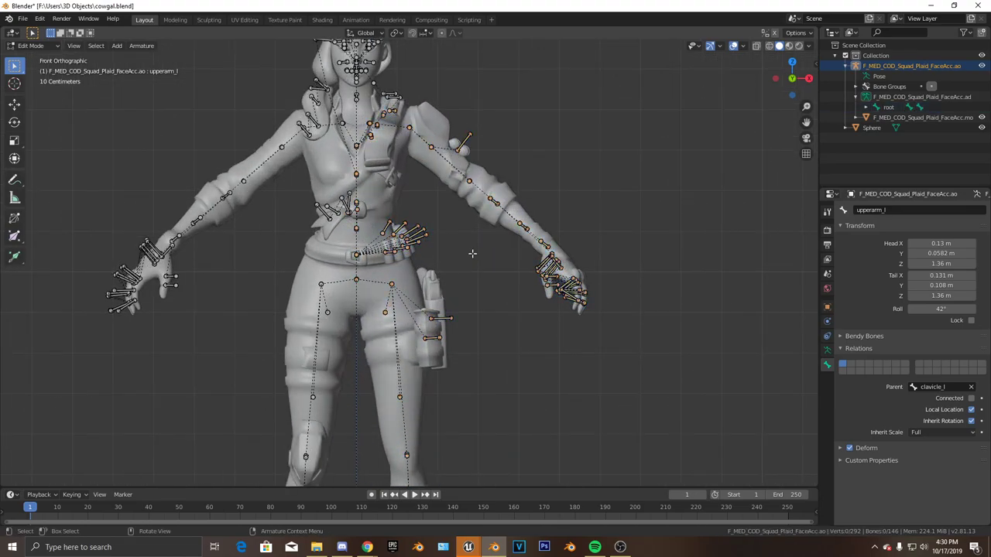
pyautogui.scroll(-6, 473, 253)
# - Box-select the bones of the character's left half up to shoulder height, excluding the central spine bones and the head
pyautogui.moveTo(491, 390); pyautogui.dragTo(442, 224)
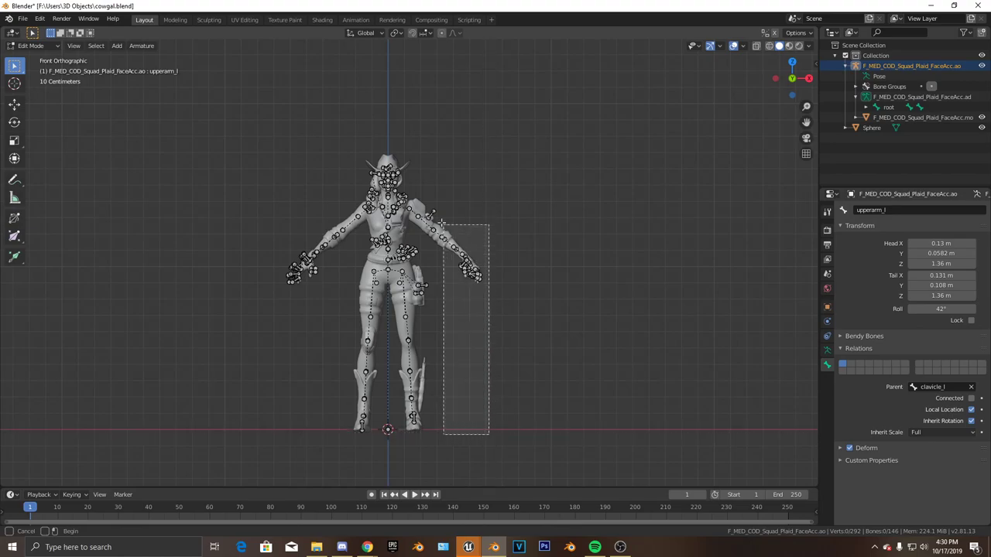
pyautogui.moveTo(388, 203); pyautogui.dragTo(389, 202)
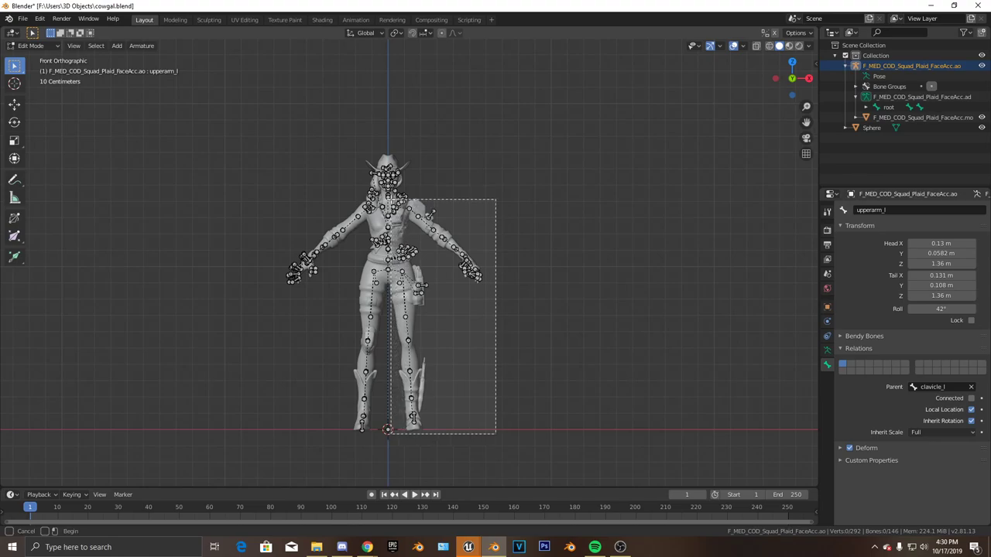
pyautogui.moveTo(390, 199); pyautogui.dragTo(390, 199)
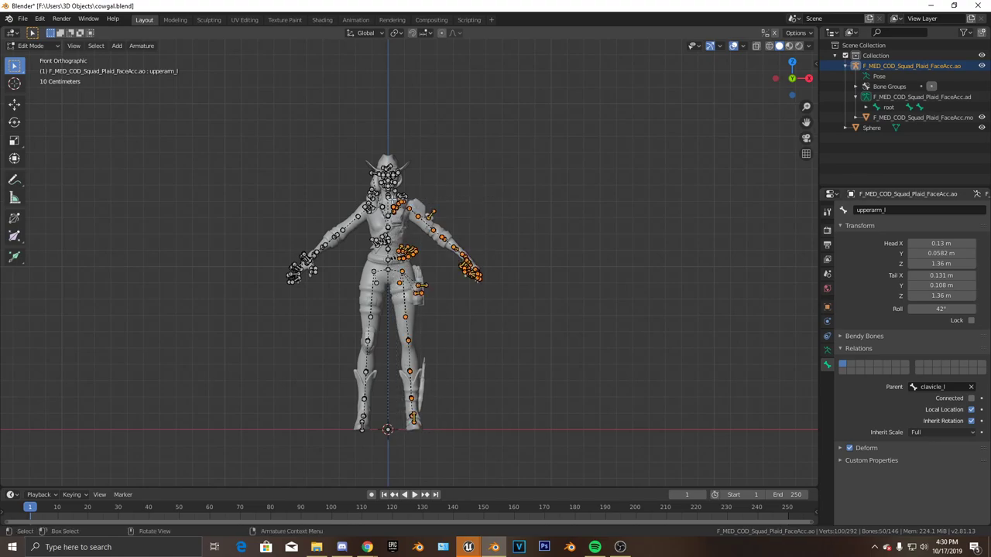
# - Take the pistol holster bone and the thigh pouch bone on the character's left leg out of the selection
pyautogui.scroll(3, 418, 271)
pyautogui.keyDown('shift'); pyautogui.moveTo(430, 204); pyautogui.dragTo(353, 287, button='middle'); pyautogui.keyUp('shift')
pyautogui.scroll(4, 356, 310)
pyautogui.moveTo(356, 341); pyautogui.dragTo(474, 293, button='middle')
pyautogui.scroll(2, 435, 288)
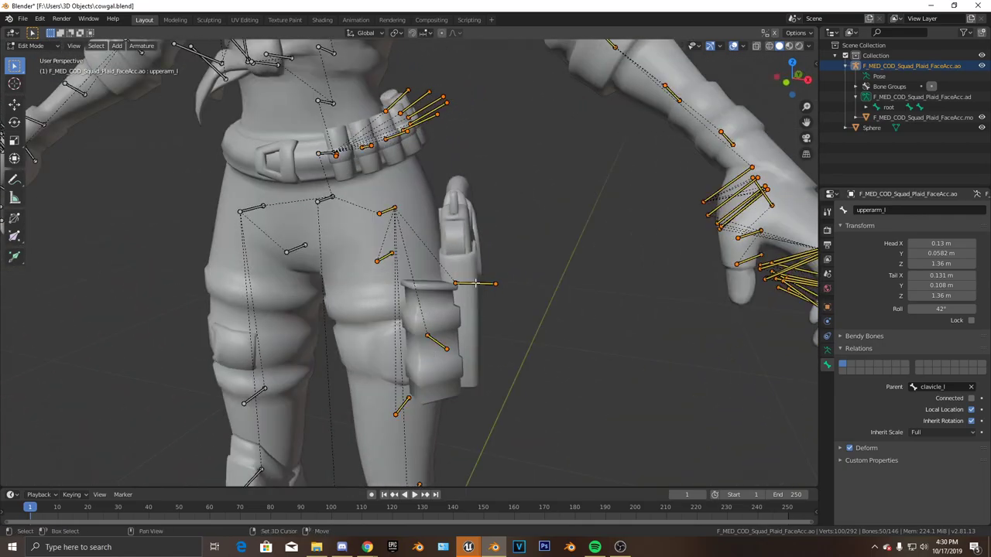
pyautogui.scroll(-4, 436, 342)
pyautogui.moveTo(436, 342); pyautogui.dragTo(403, 254, button='middle')
pyautogui.moveTo(461, 317); pyautogui.dragTo(271, 263, button='middle')
# - Remove the belt shell bones around the character's left hip from the selection
pyautogui.scroll(3, 425, 281)
pyautogui.keyDown('shift'); pyautogui.moveTo(271, 263); pyautogui.dragTo(412, 215, button='middle'); pyautogui.keyUp('shift')
pyautogui.scroll(-3, 283, 321)
pyautogui.scroll(6, 372, 255)
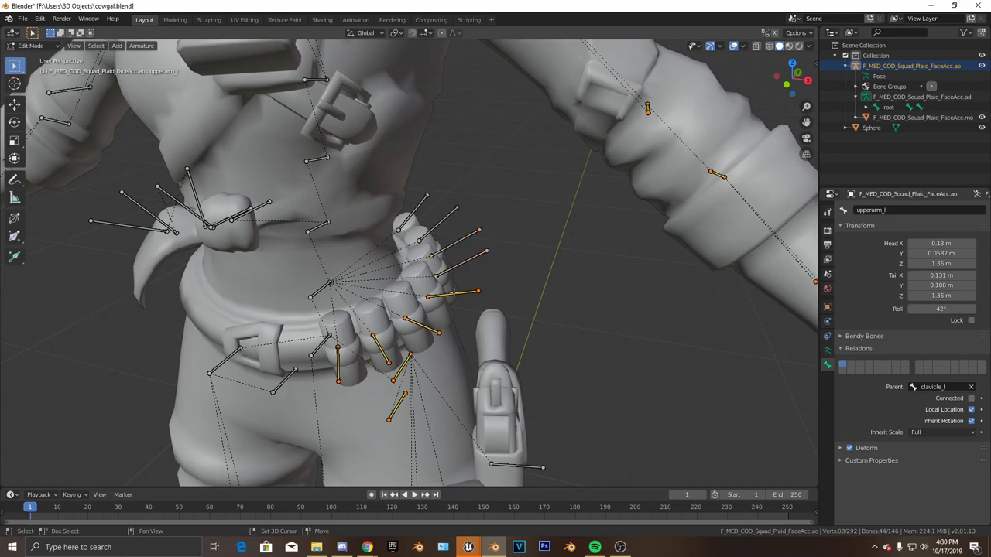
pyautogui.moveTo(453, 293); pyautogui.dragTo(554, 275, button='middle')
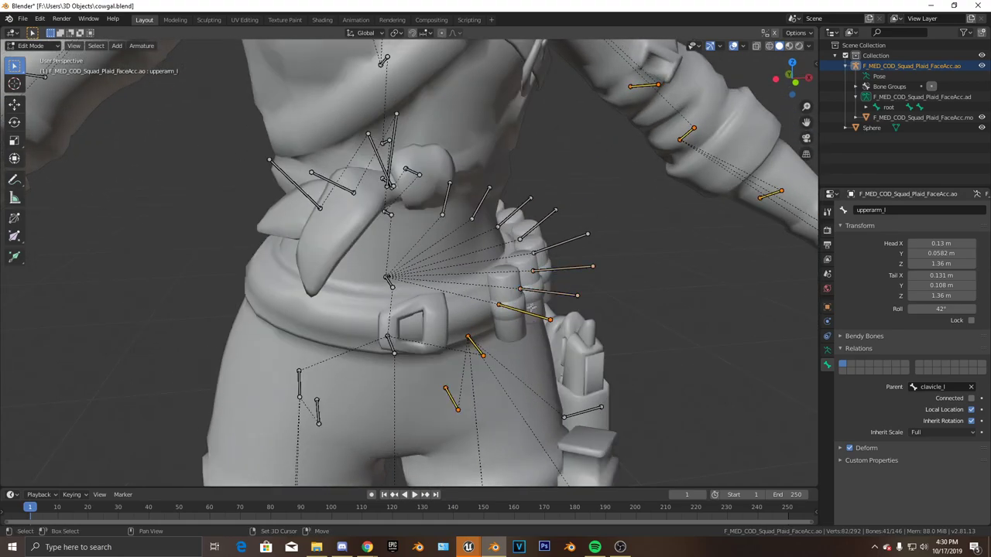
pyautogui.scroll(-3, 523, 311)
pyautogui.moveTo(524, 311); pyautogui.dragTo(471, 323, button='middle')
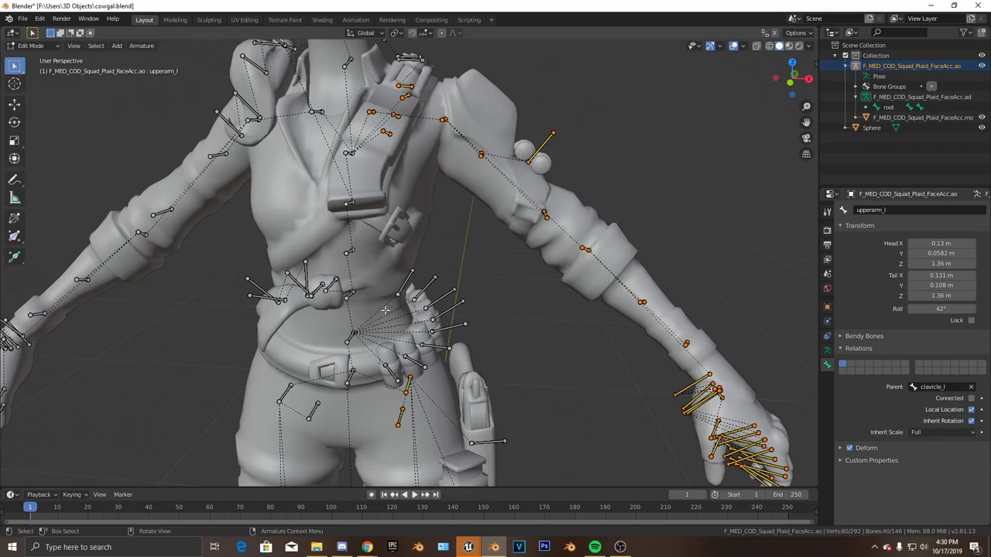
# - Deselect the accessory bone beside the round shells on the character's left upper arm
pyautogui.moveTo(385, 310); pyautogui.dragTo(396, 224, button='middle')
pyautogui.scroll(-4, 433, 206)
pyautogui.scroll(5, 465, 273)
pyautogui.scroll(-5, 466, 275)
pyautogui.scroll(-2, 396, 224)
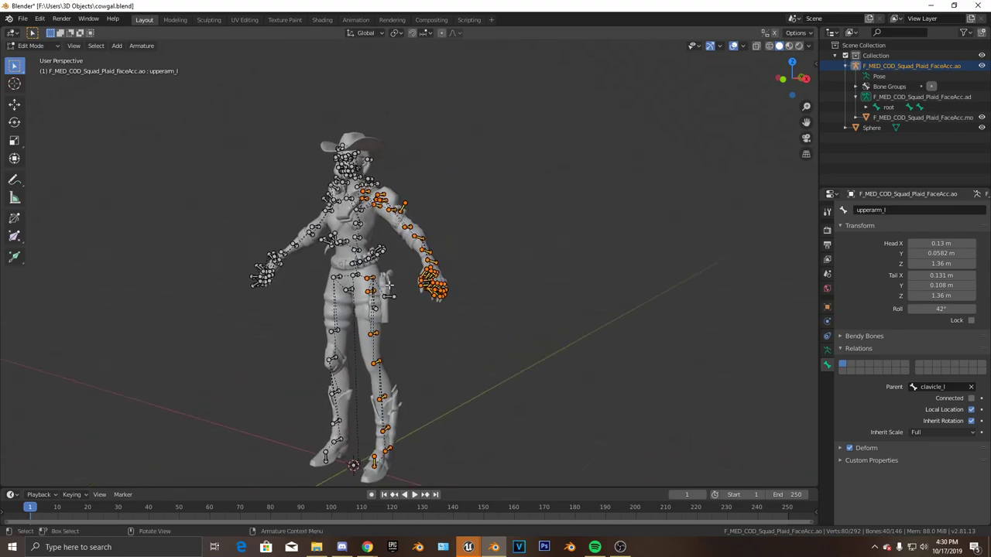
pyautogui.moveTo(364, 276); pyautogui.dragTo(431, 367, button='middle')
pyautogui.scroll(4, 413, 273)
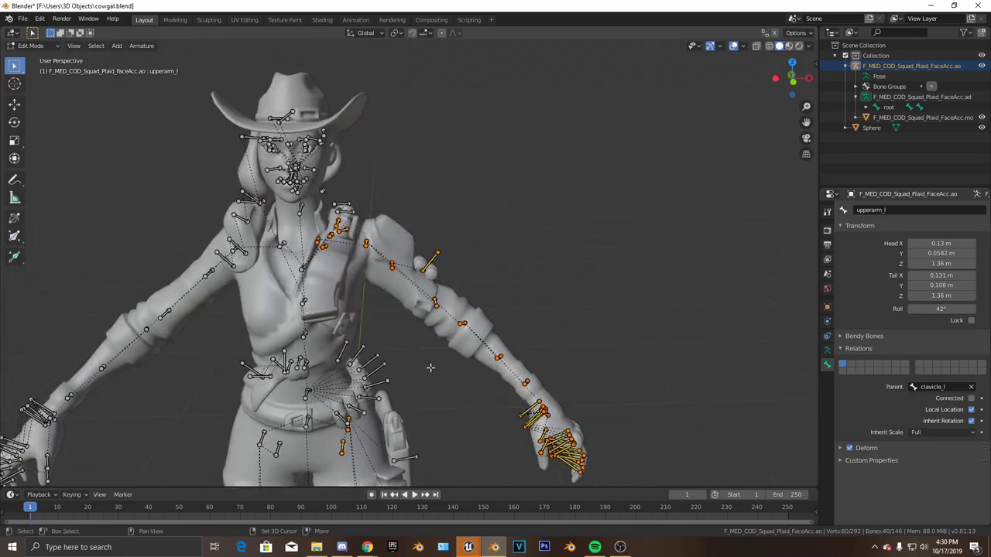
pyautogui.scroll(2, 429, 323)
pyautogui.scroll(-4, 423, 314)
pyautogui.moveTo(423, 314)
pyautogui.mouseDown(button='middle')
pyautogui.moveTo(445, 303)
pyautogui.moveTo(384, 301)
pyautogui.moveTo(409, 299)
pyautogui.moveTo(406, 308)
pyautogui.mouseUp(button='middle')
pyautogui.scroll(3, 408, 298)
pyautogui.scroll(-3, 370, 303)
pyautogui.scroll(2, 410, 300)
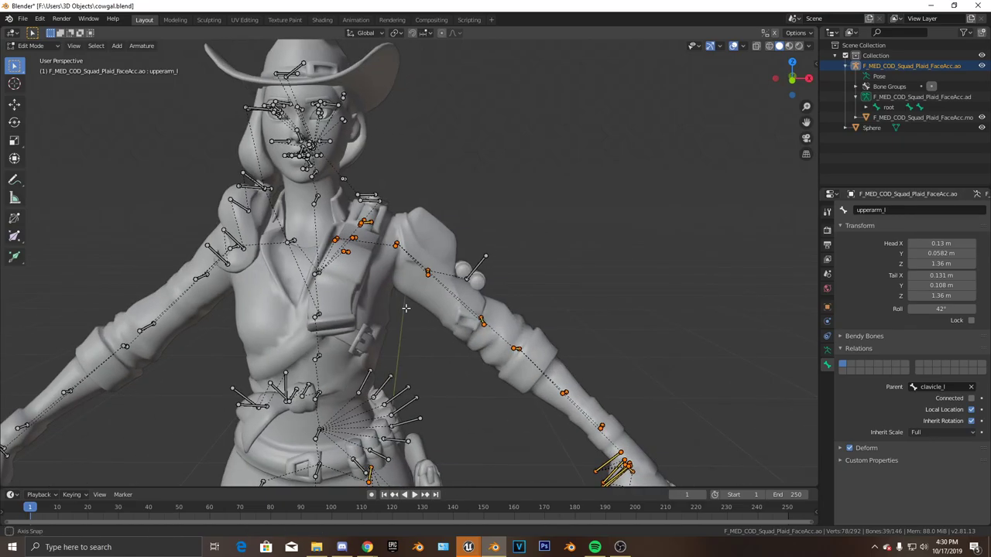
# - Deselect the accessory bones around the left shoulder and chest strap, keeping the left clavicle and arm chain selected
pyautogui.scroll(2, 363, 230)
pyautogui.moveTo(363, 230); pyautogui.dragTo(470, 285, button='middle')
pyautogui.scroll(3, 357, 238)
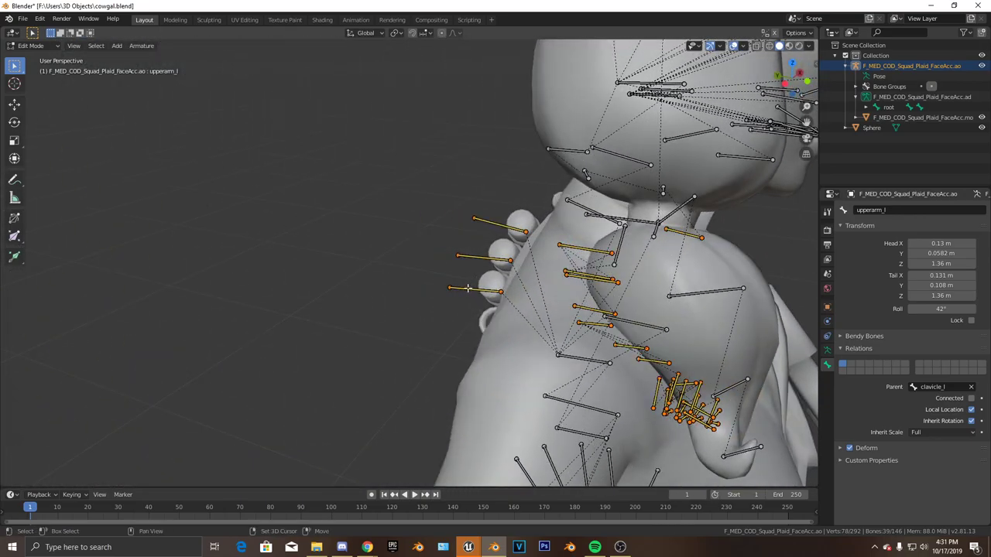
pyautogui.moveTo(487, 228); pyautogui.dragTo(267, 247, button='middle')
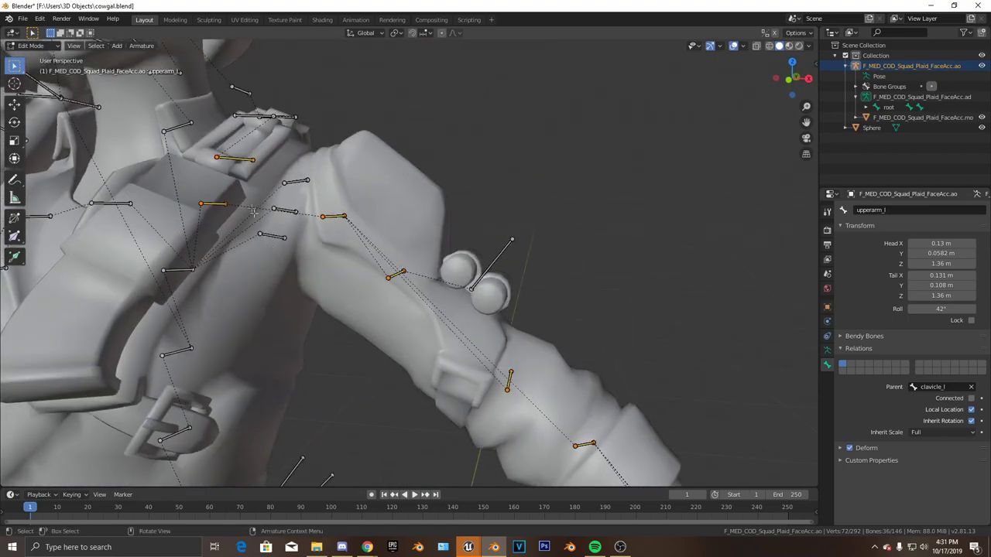
pyautogui.scroll(-5, 242, 199)
pyautogui.moveTo(243, 199); pyautogui.dragTo(271, 205, button='middle')
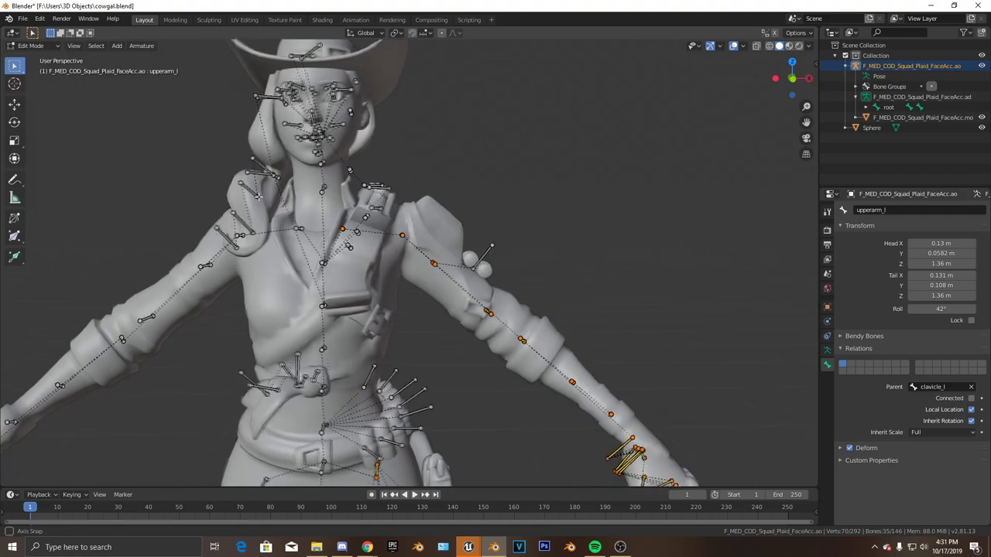
# - Delete the selected left clavicle, arm, hand, leg and foot bones from the armature
pyautogui.keyDown('shift'); pyautogui.moveTo(302, 286); pyautogui.dragTo(385, 333, button='middle'); pyautogui.keyUp('shift')
pyautogui.scroll(-3, 322, 217)
pyautogui.keyDown('shift'); pyautogui.moveTo(385, 340); pyautogui.dragTo(442, 310, button='middle'); pyautogui.keyUp('shift')
pyautogui.scroll(-1, 385, 276)
pyautogui.keyDown('shift'); pyautogui.moveTo(443, 311); pyautogui.dragTo(446, 237, button='middle'); pyautogui.keyUp('shift')
pyautogui.scroll(-2, 446, 240)
pyautogui.moveTo(445, 286); pyautogui.dragTo(446, 264, button='middle')
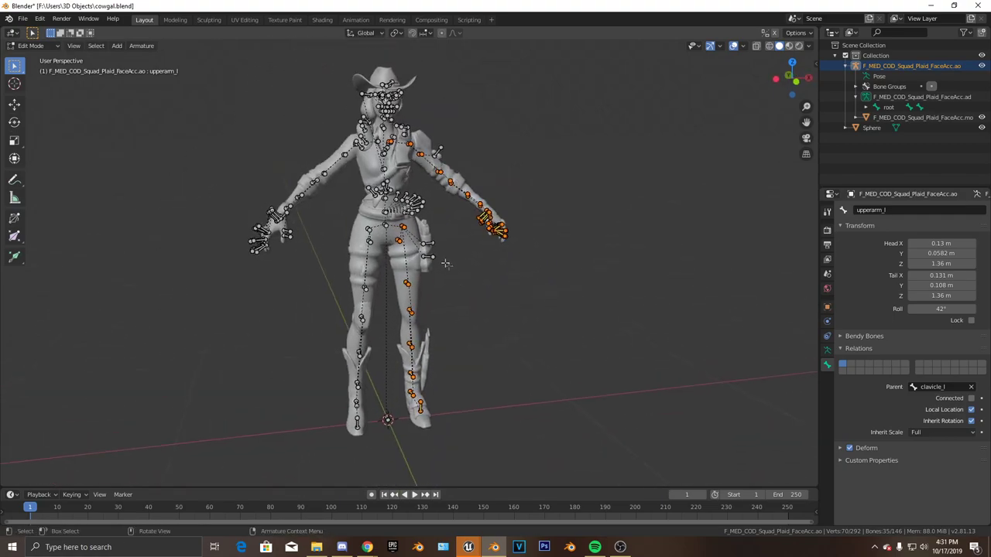
pyautogui.press('x')
pyautogui.click(442, 260)
# - Duplicate the foot_r bone in place at the right ankle
pyautogui.scroll(5, 442, 265)
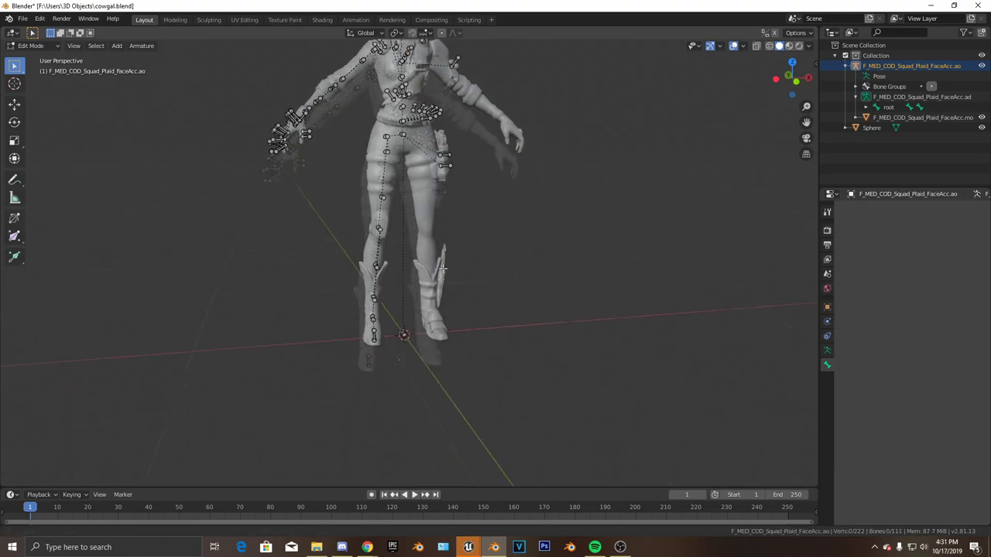
pyautogui.moveTo(442, 265); pyautogui.dragTo(470, 274, button='middle')
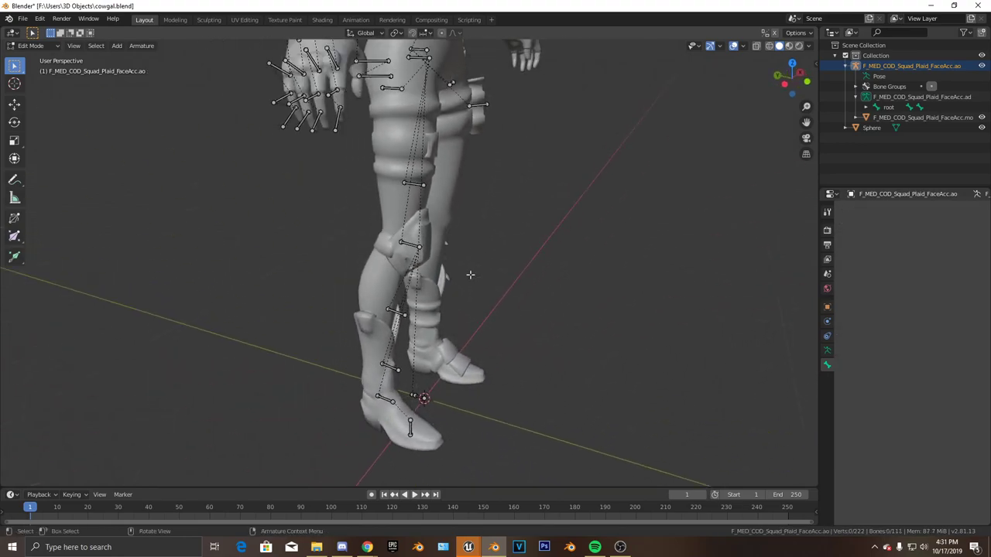
pyautogui.scroll(-3, 465, 287)
pyautogui.scroll(8, 445, 329)
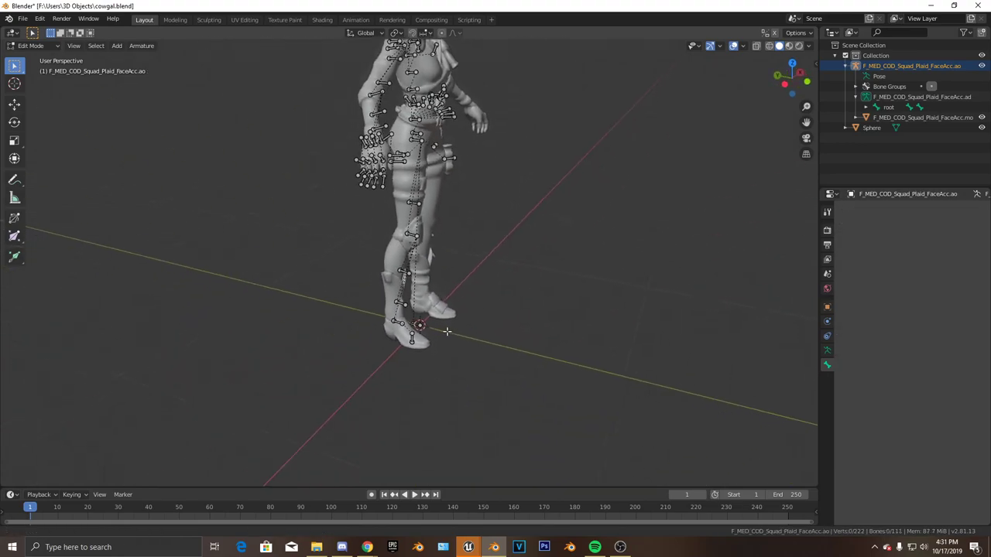
pyautogui.moveTo(397, 375); pyautogui.dragTo(411, 302, button='middle')
pyautogui.click(404, 293)
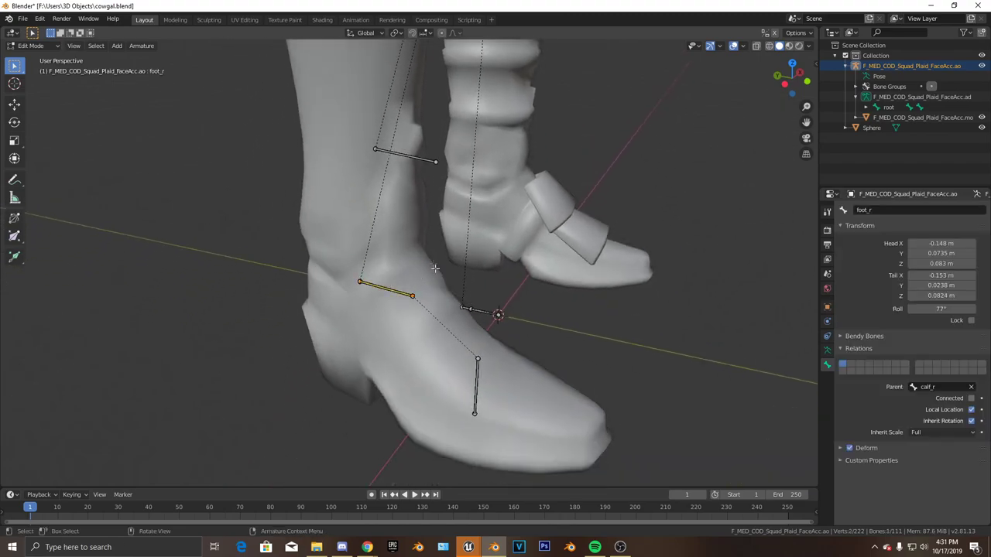
pyautogui.hotkey('shift', 'd')
pyautogui.rightClick(395, 270)
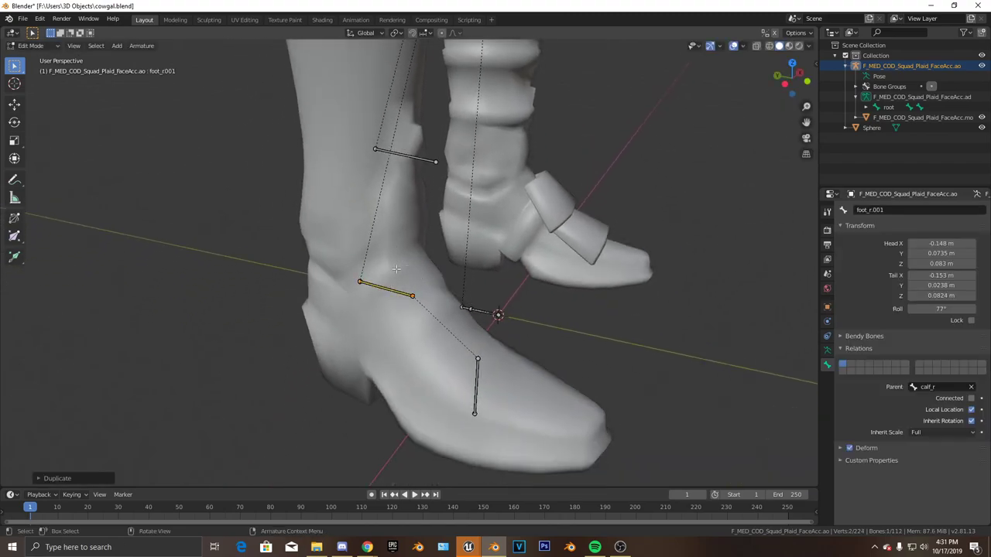
# - Rename the duplicated foot bone as ik_foot_r
pyautogui.doubleClick(865, 212)
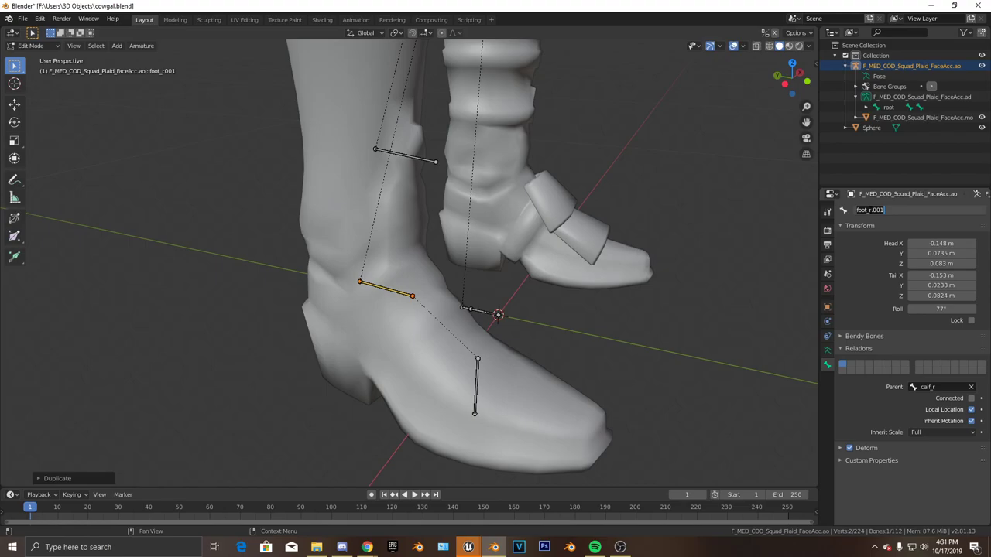
pyautogui.write('f')
pyautogui.write('k_foot')
pyautogui.write('_r')
pyautogui.press('Return')
pyautogui.scroll(-4, 480, 216)
pyautogui.moveTo(479, 216); pyautogui.dragTo(396, 299, button='middle')
pyautogui.scroll(2, 542, 225)
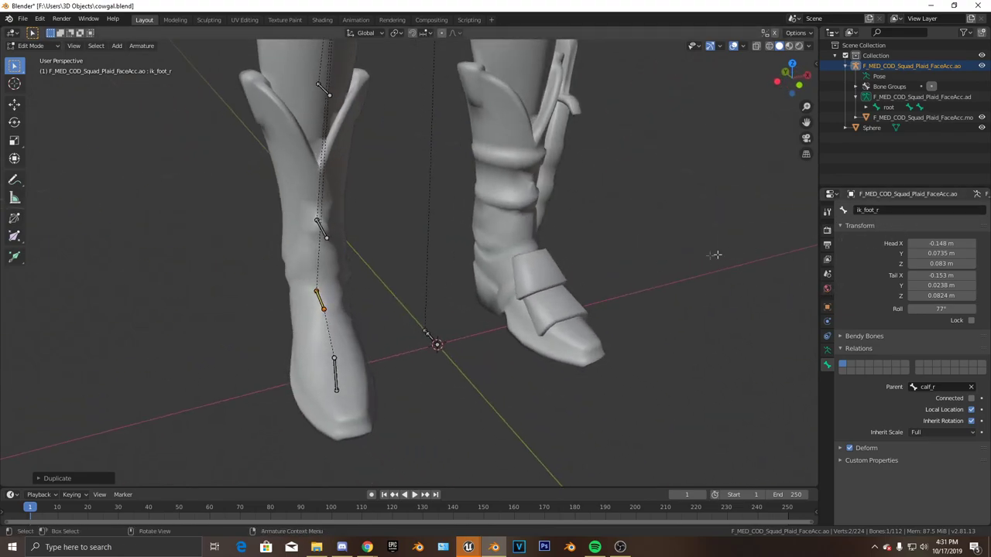
pyautogui.click(888, 210)
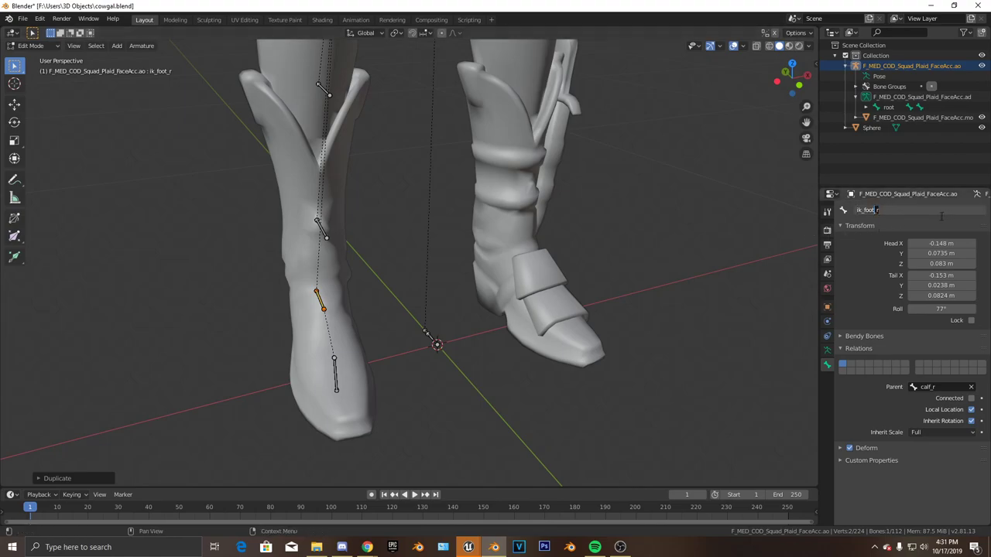
pyautogui.click(863, 264)
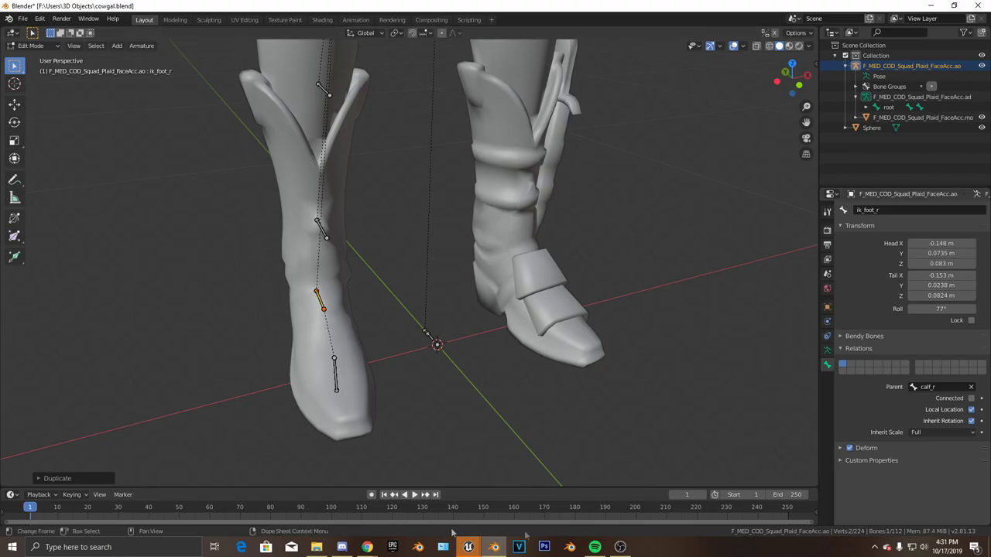
# - Set root as the parent of ik_foot_r and turn off its Deform option
pyautogui.moveTo(553, 375); pyautogui.dragTo(720, 397, button='middle')
pyautogui.click(951, 387)
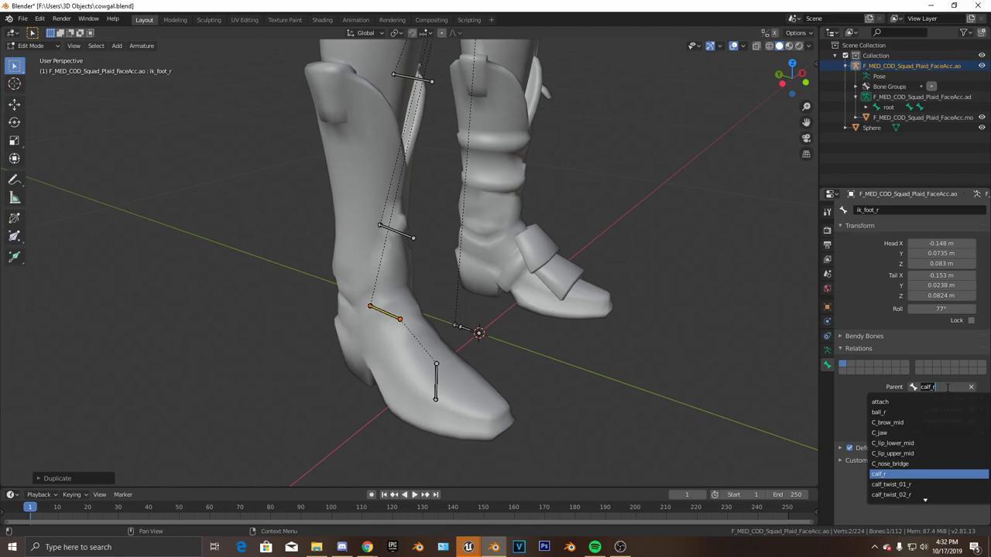
pyautogui.write('roo')
pyautogui.press('Return')
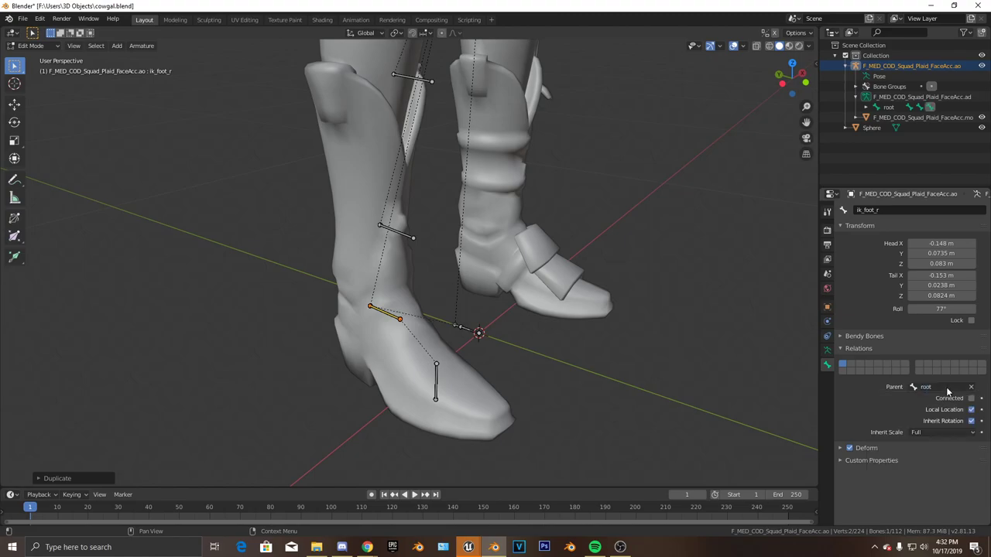
pyautogui.moveTo(633, 317); pyautogui.dragTo(422, 286, button='middle')
pyautogui.click(850, 448)
# - Extrude a bone from the tail of calf_r straight forward out of the right knee, about 0.07 m long
pyautogui.scroll(-3, 357, 275)
pyautogui.scroll(4, 423, 286)
pyautogui.click(416, 291)
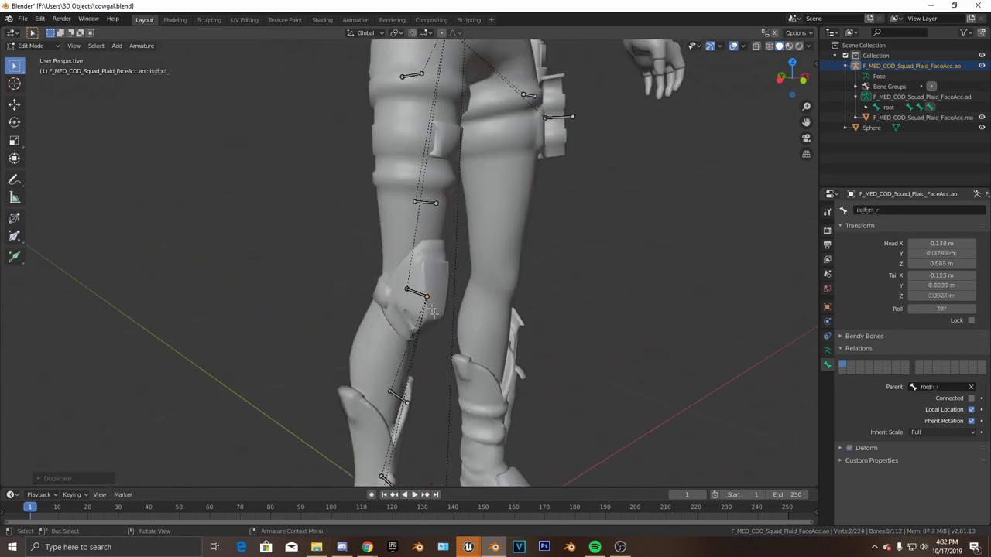
pyautogui.press('KP_1')
pyautogui.press('KP_3')
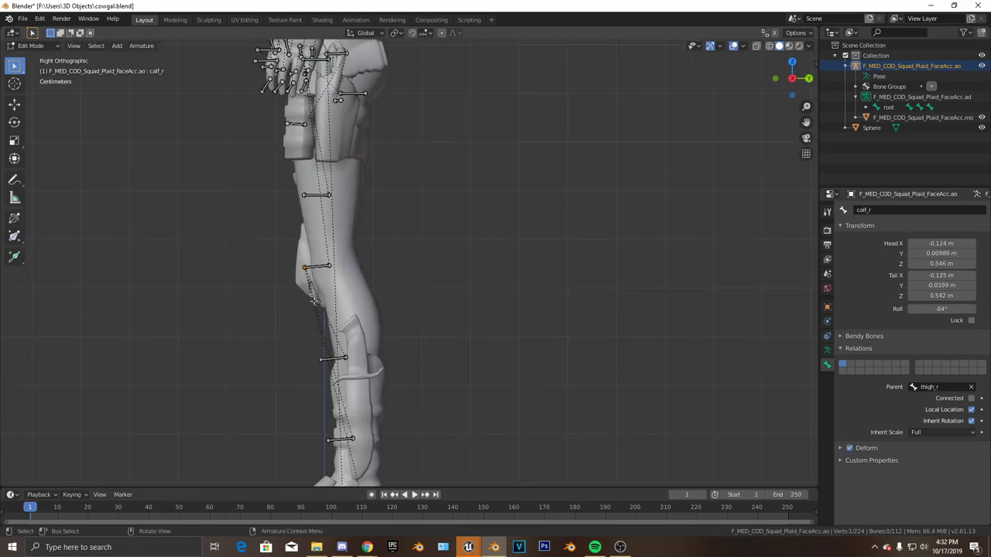
pyautogui.keyDown('shift'); pyautogui.moveTo(314, 301); pyautogui.dragTo(459, 292, button='middle'); pyautogui.keyUp('shift')
pyautogui.scroll(4, 582, 247)
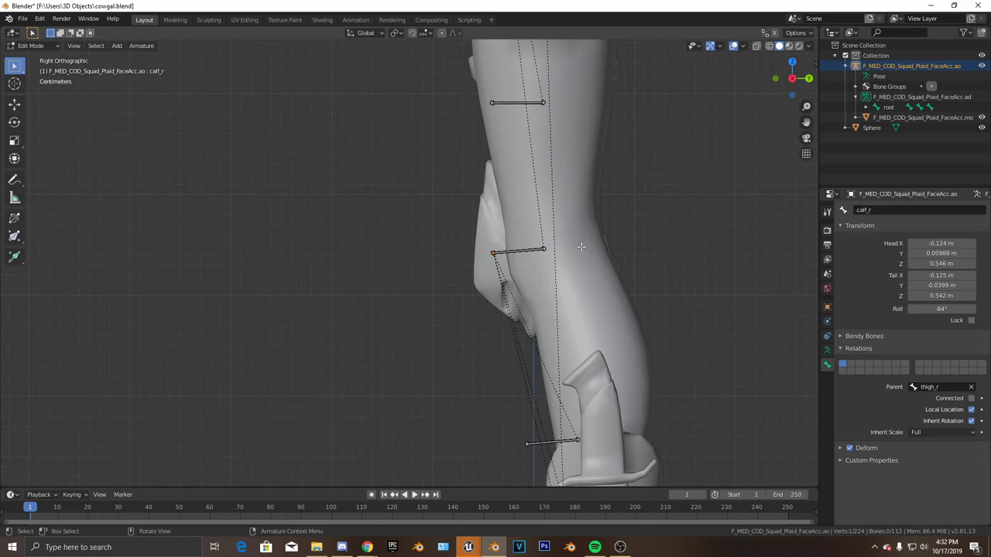
pyautogui.press('e')
pyautogui.rightClick(581, 246)
pyautogui.click(13, 104)
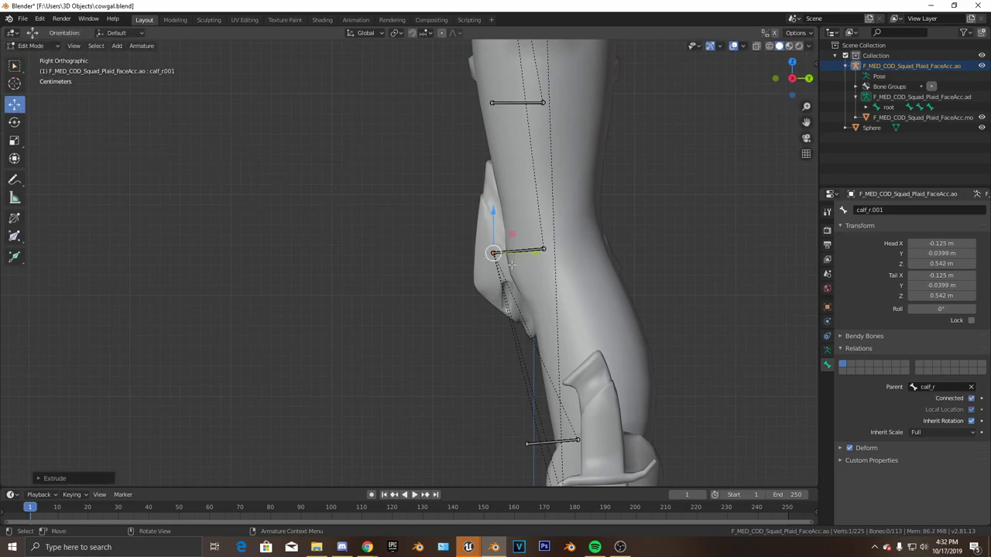
pyautogui.moveTo(525, 256); pyautogui.dragTo(453, 257)
pyautogui.scroll(4, 523, 240)
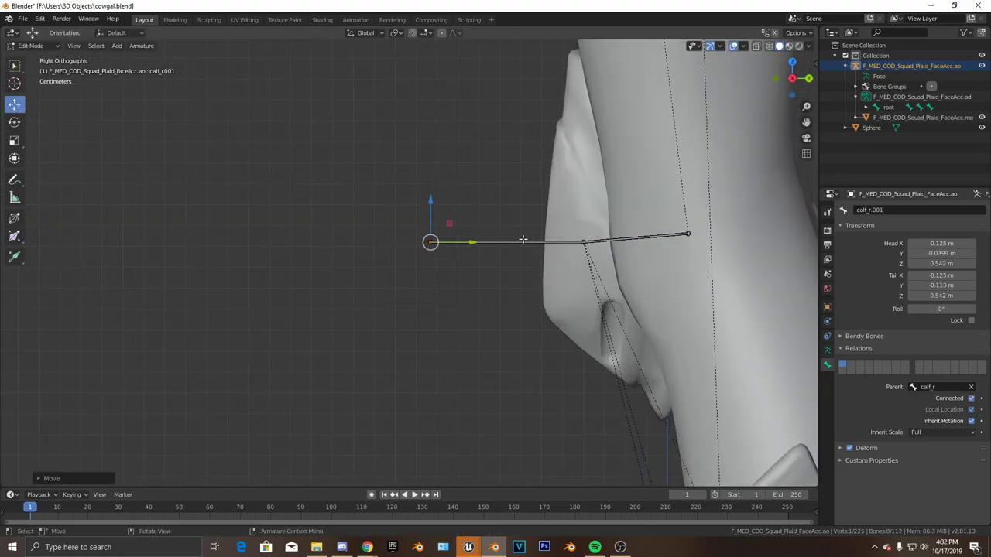
pyautogui.scroll(-4, 531, 297)
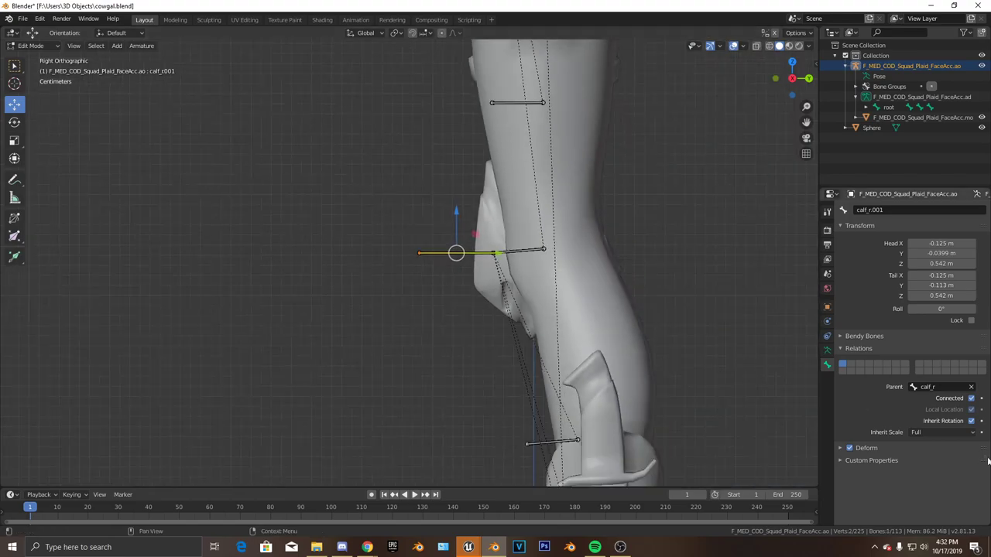
# - Disconnect the bone extruded from the right knee, set root as its parent, and turn off its Deform option
pyautogui.click(971, 398)
pyautogui.click(937, 387)
pyautogui.write('root')
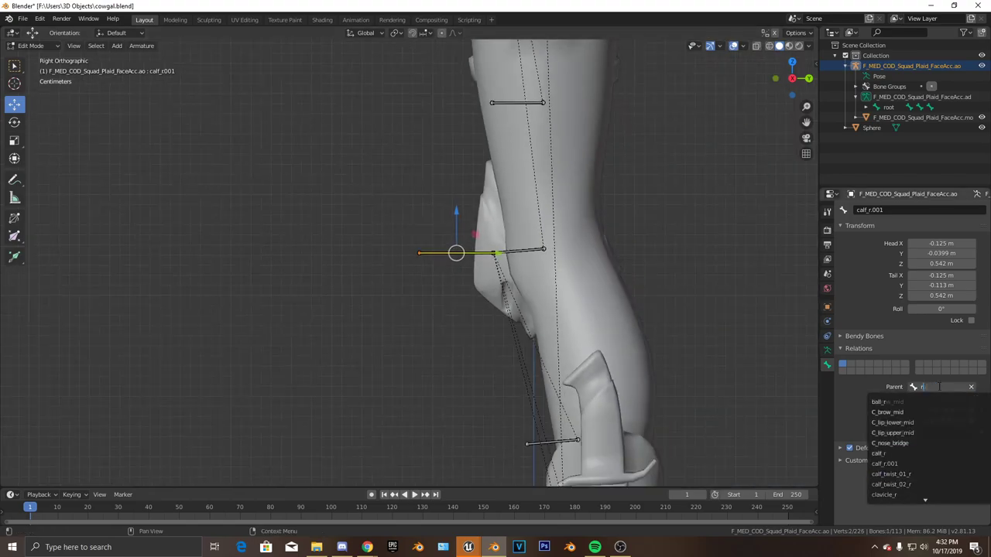
pyautogui.press('Return')
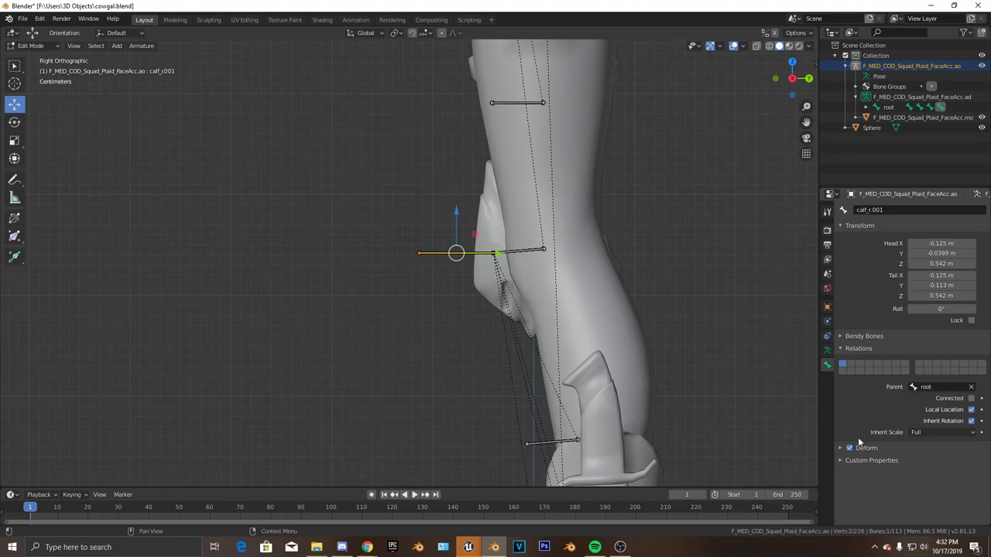
# - Move the right knee control bone about 0.24 m forward along Y, away from the knee
pyautogui.moveTo(499, 253); pyautogui.dragTo(257, 258)
pyautogui.scroll(-6, 263, 268)
pyautogui.scroll(2, 426, 360)
pyautogui.scroll(3, 425, 359)
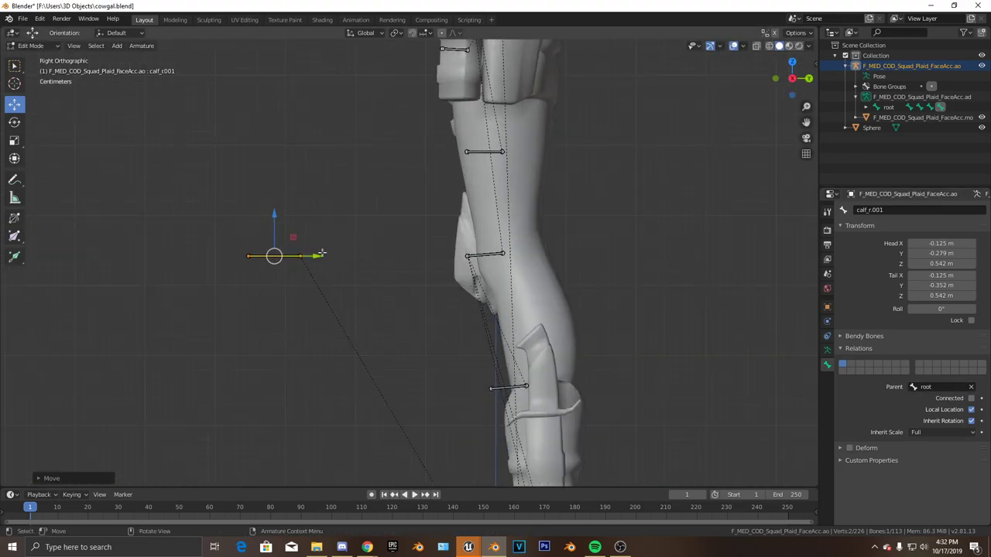
pyautogui.click(489, 255)
pyautogui.moveTo(521, 260); pyautogui.dragTo(334, 249)
pyautogui.click(273, 254)
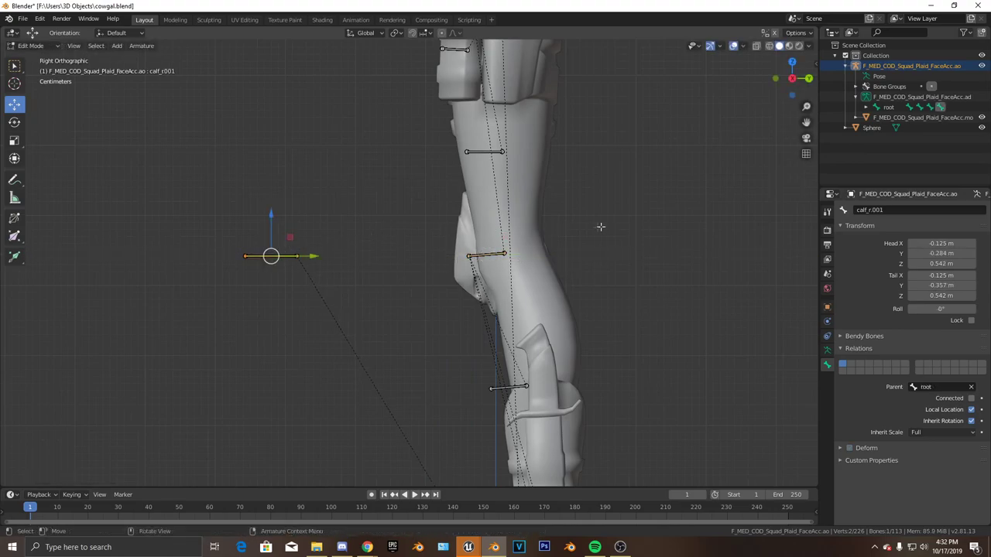
# - Rename the control bone in front of the right knee as ik pole leg_r
pyautogui.keyDown('shift'); pyautogui.scroll(-2, 768, 236); pyautogui.keyUp('shift')
pyautogui.scroll(-2, 768, 237)
pyautogui.click(871, 210)
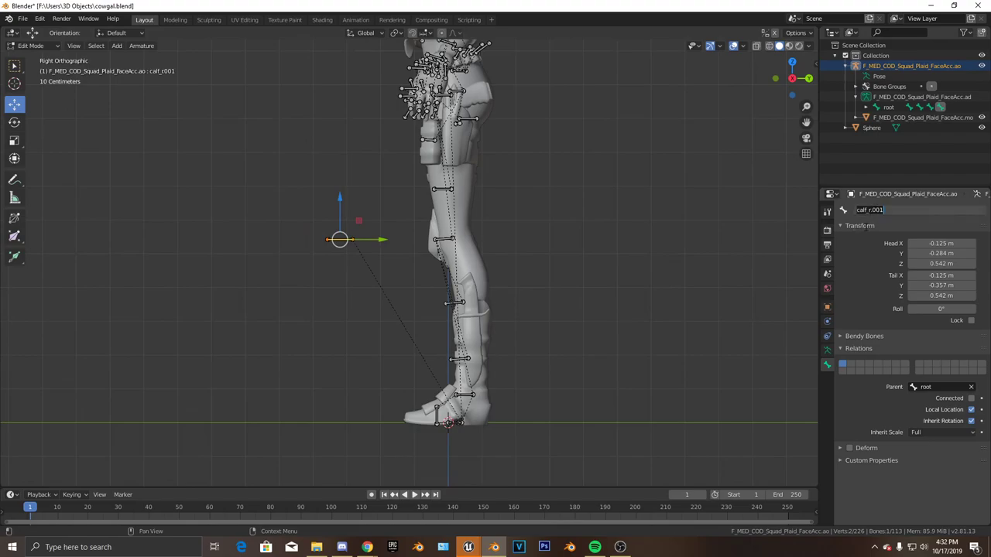
pyautogui.press('BackSpace')
pyautogui.write('ik pole_r')
pyautogui.press('Return')
pyautogui.keyDown('shift'); pyautogui.moveTo(137, 308); pyautogui.dragTo(83, 375, button='middle'); pyautogui.keyUp('shift')
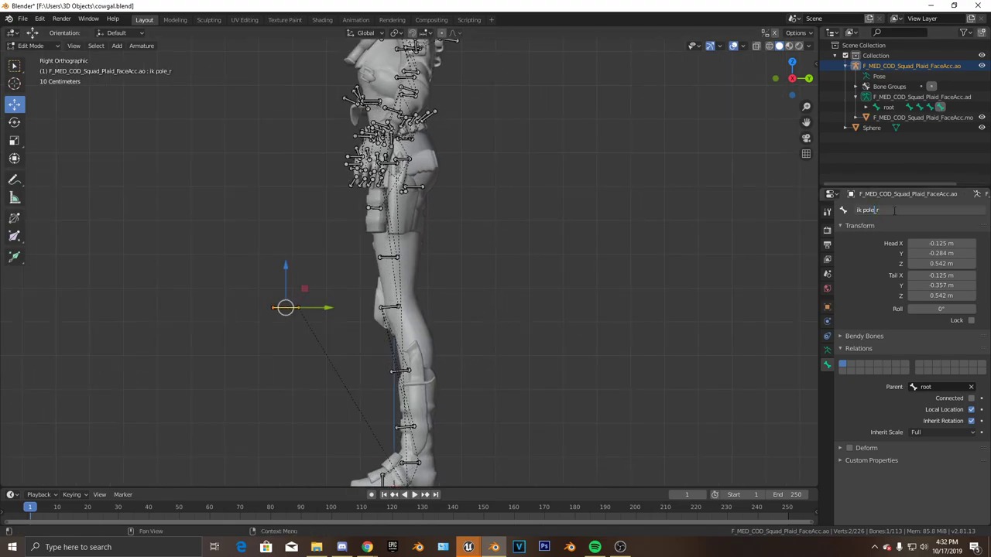
pyautogui.press('Return')
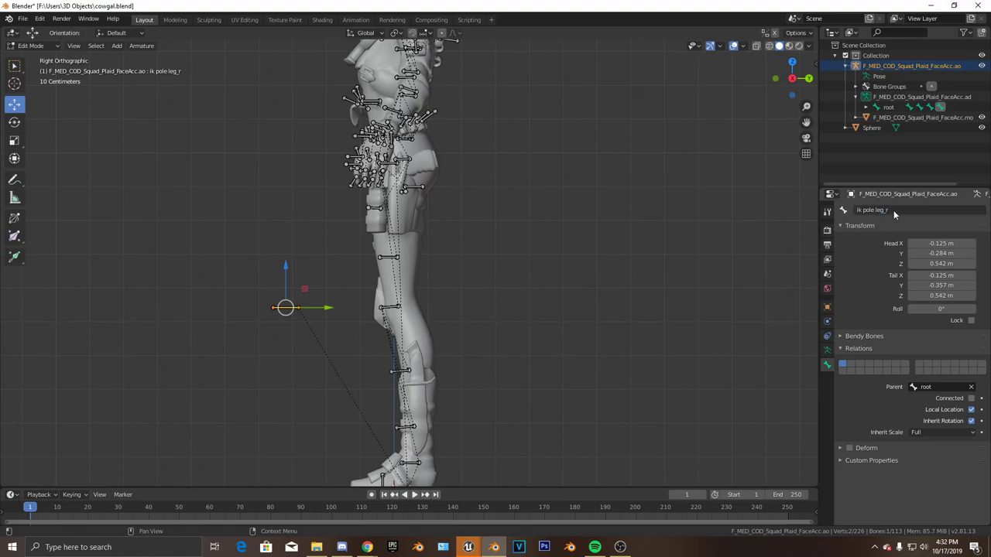
# - Duplicate the hand_r bone in place at the right wrist
pyautogui.moveTo(333, 294); pyautogui.dragTo(360, 294, button='middle')
pyautogui.scroll(4, 372, 276)
pyautogui.scroll(4, 360, 294)
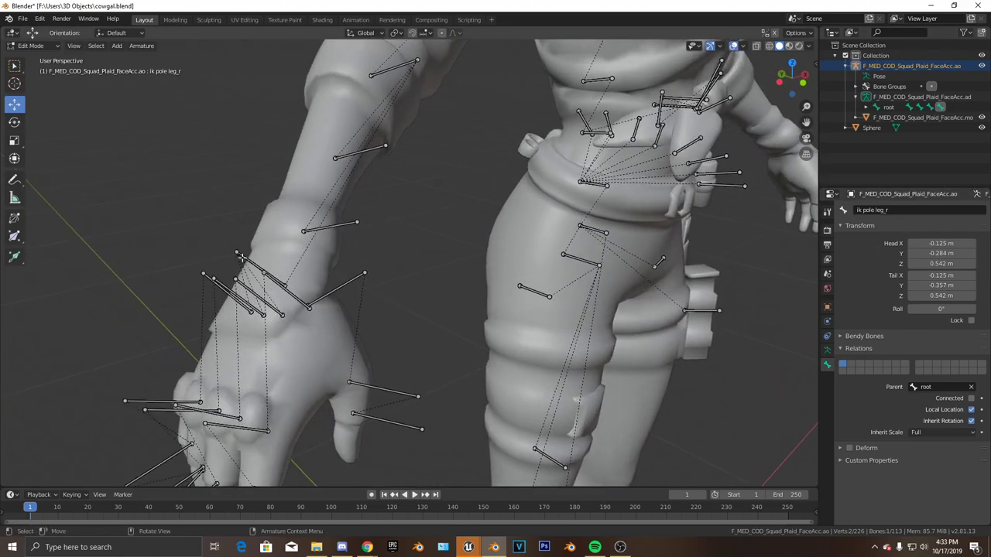
pyautogui.click(240, 255)
pyautogui.moveTo(240, 255); pyautogui.dragTo(255, 241, button='middle')
pyautogui.hotkey('shift', 'd')
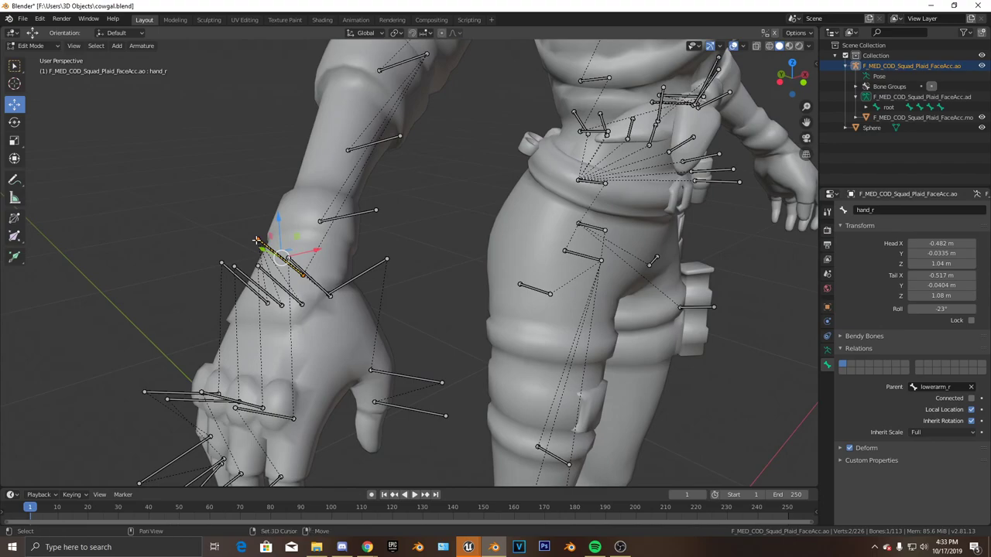
pyautogui.rightClick(256, 241)
# - Turn off Deform on the duplicated hand bone and set root as its parent
pyautogui.click(850, 448)
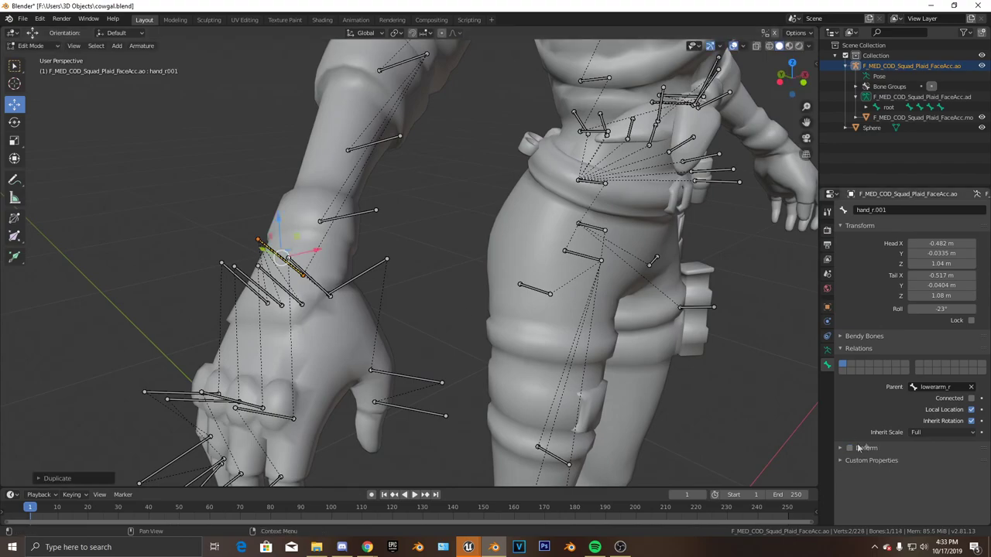
pyautogui.click(950, 386)
pyautogui.write('root')
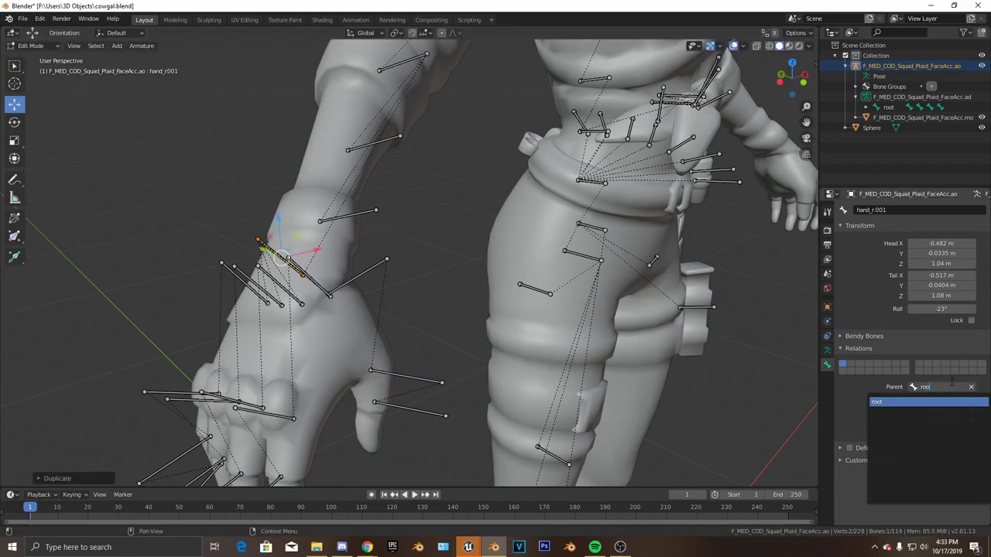
pyautogui.press('Return')
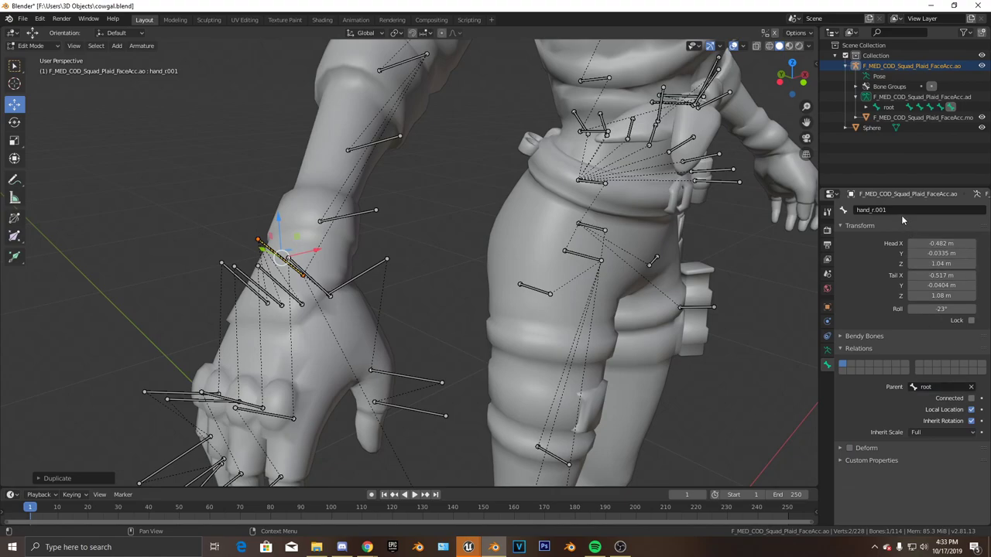
# - Rename the duplicated hand bone as ik_hand_r
pyautogui.click(897, 210)
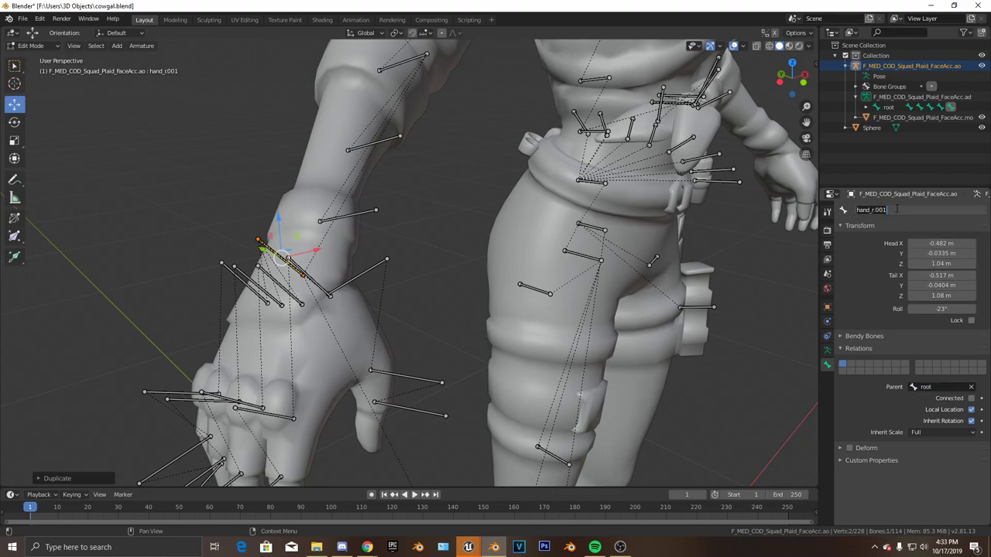
pyautogui.write('ik_ha')
pyautogui.write('nd)nd')
pyautogui.write('_r')
pyautogui.press('Return')
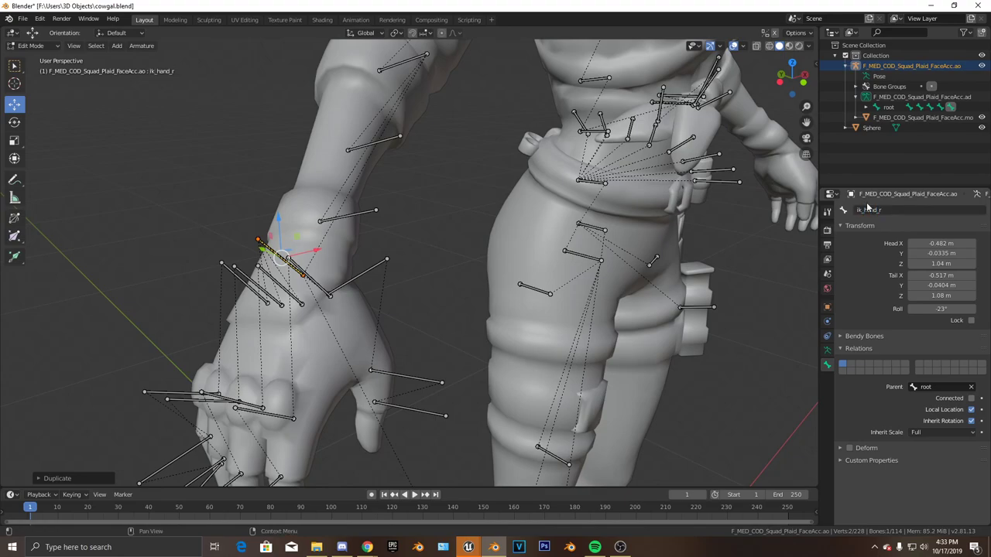
# - Extrude a bone about 0.05 m long straight backward from the head of lowerarm_r at the right elbow
pyautogui.scroll(-5, 443, 248)
pyautogui.moveTo(443, 248); pyautogui.dragTo(358, 258, button='middle')
pyautogui.scroll(3, 400, 268)
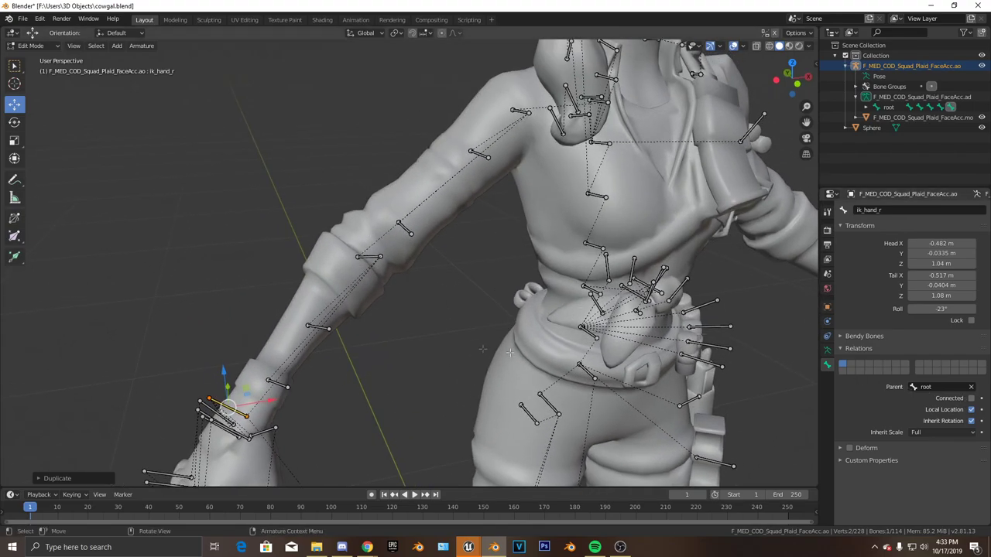
pyautogui.moveTo(482, 338); pyautogui.dragTo(526, 344, button='middle')
pyautogui.scroll(3, 528, 345)
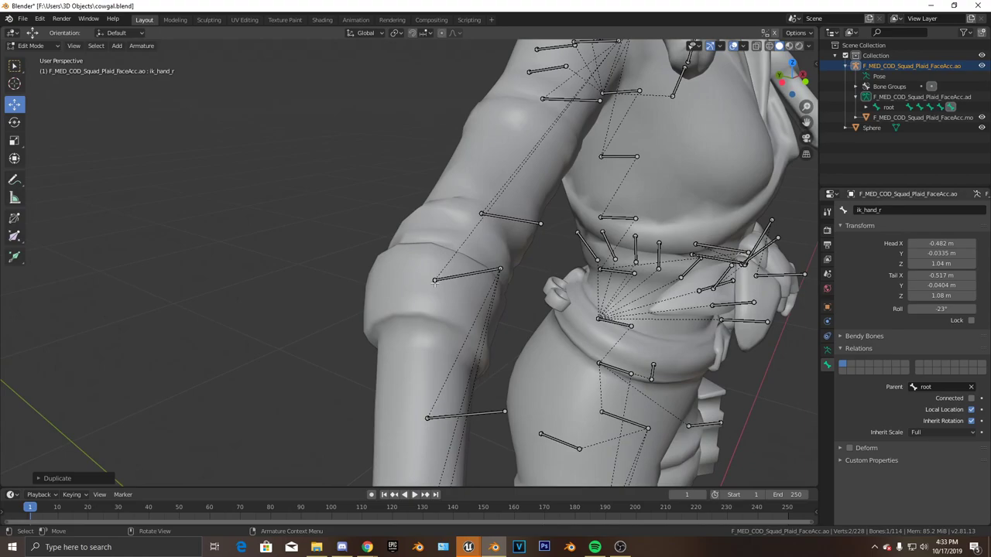
pyautogui.click(434, 282)
pyautogui.scroll(-2, 434, 284)
pyautogui.moveTo(434, 284); pyautogui.dragTo(364, 290, button='middle')
pyautogui.press('KP_3')
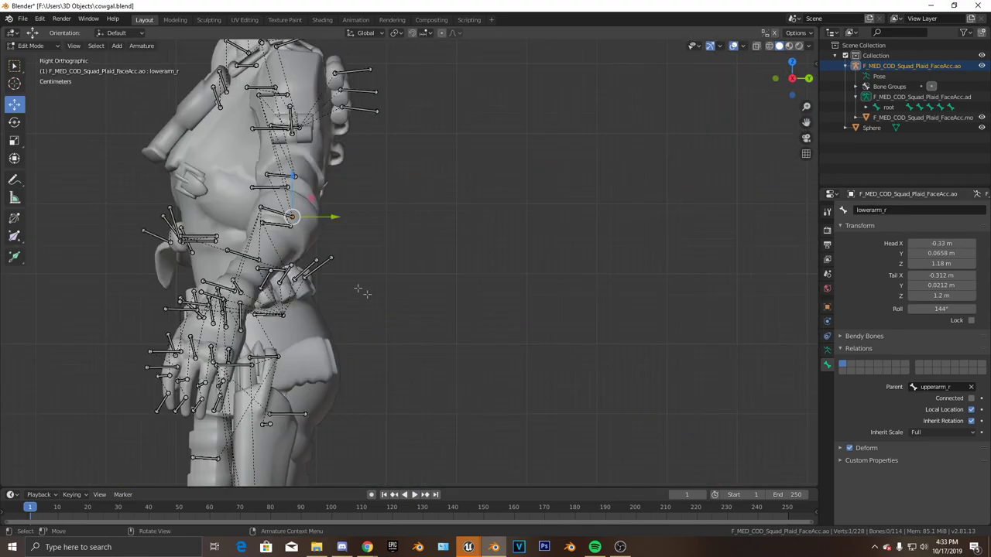
pyautogui.scroll(5, 360, 289)
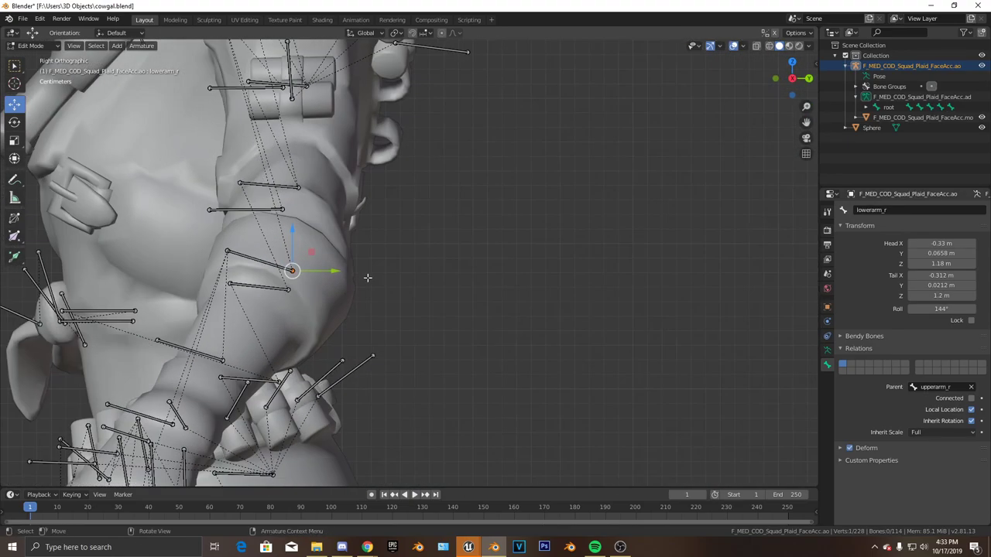
pyautogui.press('e')
pyautogui.click(368, 277)
pyautogui.moveTo(336, 271); pyautogui.dragTo(408, 271)
pyautogui.scroll(-4, 440, 315)
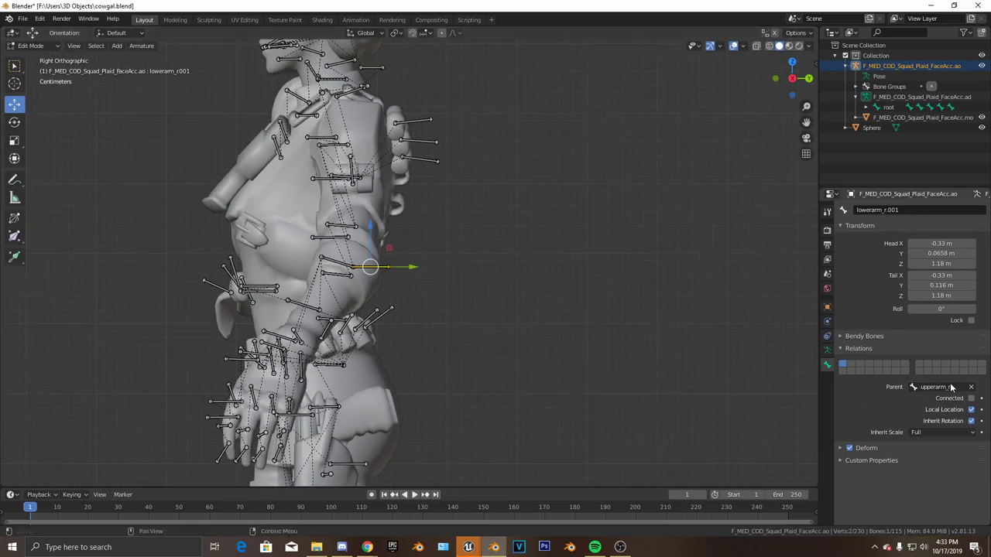
# - Set root as the parent of the bone extruded from the right elbow and turn off its Deform option
pyautogui.click(952, 387)
pyautogui.write('root')
pyautogui.press('Return')
pyautogui.click(850, 448)
# - Move the right elbow control bone about 0.38 m backward along Y, behind the body
pyautogui.scroll(-4, 546, 289)
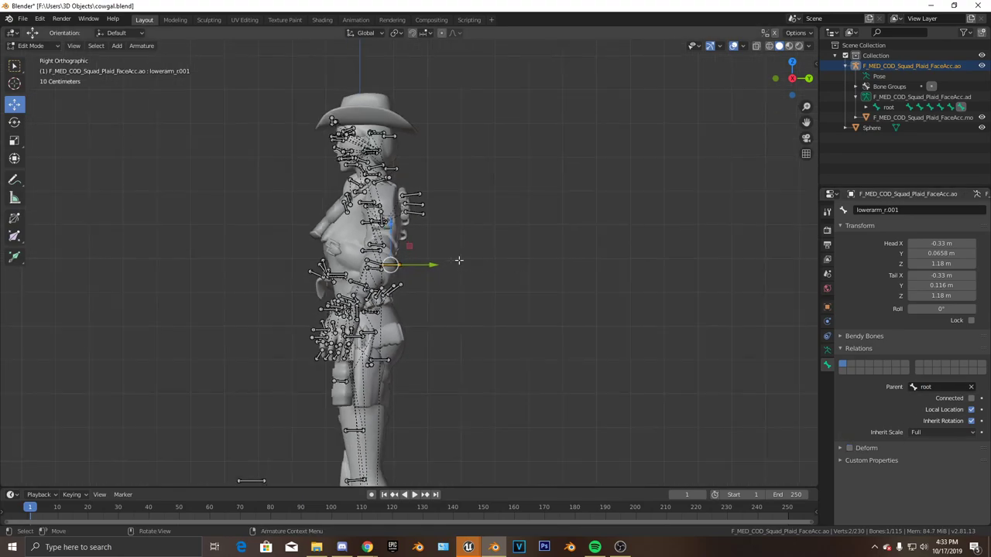
pyautogui.press('g')
pyautogui.press('y')
pyautogui.click(508, 351)
pyautogui.keyDown('shift'); pyautogui.moveTo(508, 351); pyautogui.dragTo(447, 326, button='middle'); pyautogui.keyUp('shift')
# - Rename the control bone behind the right elbow as Pole Arm_r
pyautogui.click(890, 210)
pyautogui.write('Po')
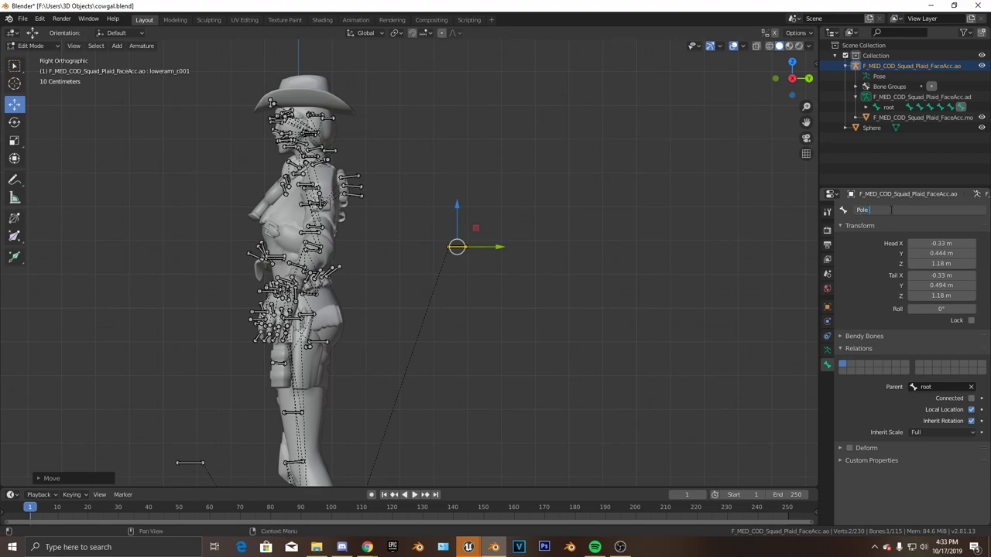
pyautogui.write('le Arm_r\\')
pyautogui.press('Return')
pyautogui.click(891, 209)
pyautogui.press('End')
pyautogui.press('BackSpace')
pyautogui.press('Return')
# - Make another in-place duplicate of the hand_r bone at the right wrist
pyautogui.moveTo(396, 276); pyautogui.dragTo(310, 248, button='middle')
pyautogui.scroll(3, 385, 348)
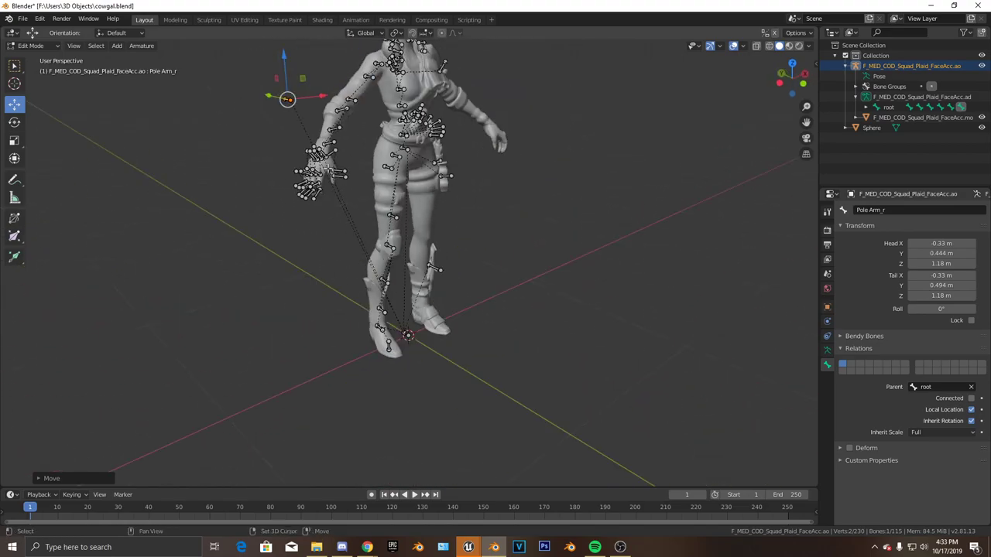
pyautogui.scroll(5, 371, 227)
pyautogui.moveTo(371, 227); pyautogui.dragTo(398, 273, button='middle')
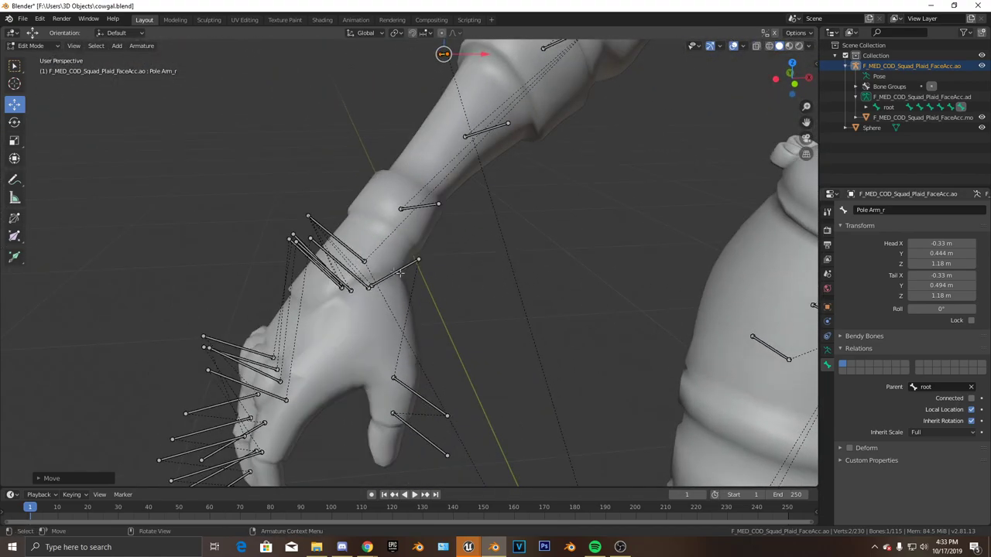
pyautogui.click(327, 228)
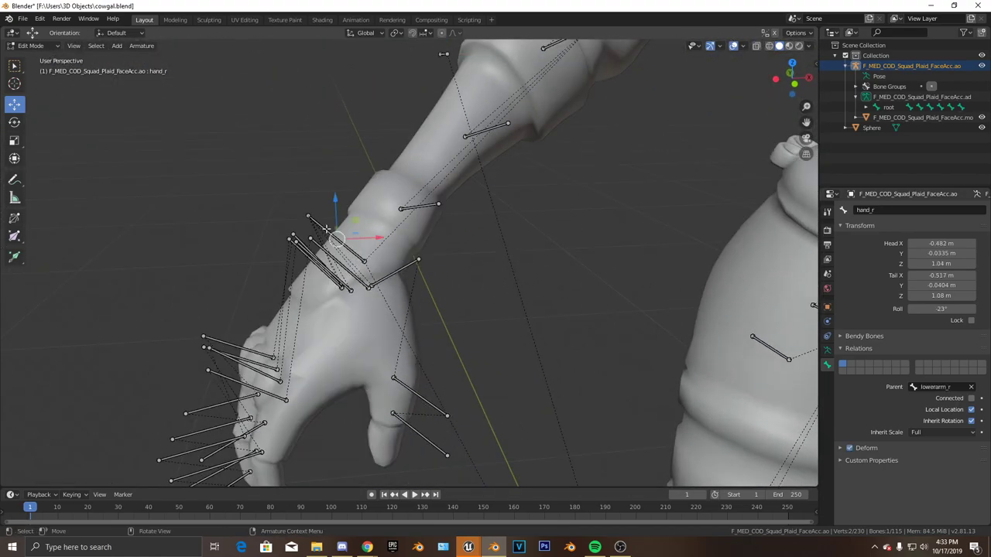
pyautogui.hotkey('shift', 'd')
pyautogui.rightClick(326, 228)
# - Rename the second duplicated hand bone as ik_hand_gun
pyautogui.click(897, 210)
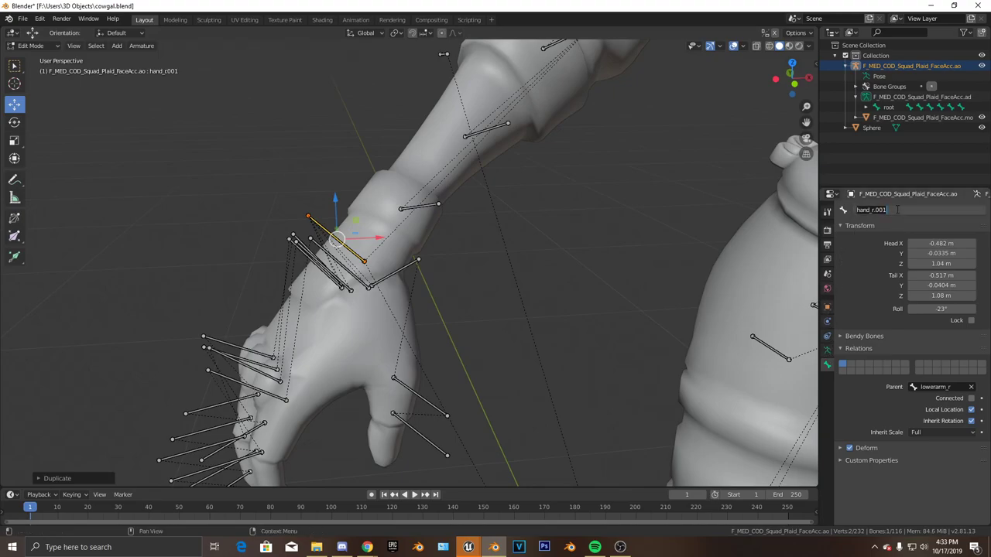
pyautogui.write('ik_hand_r')
pyautogui.write('un')
pyautogui.press('Return')
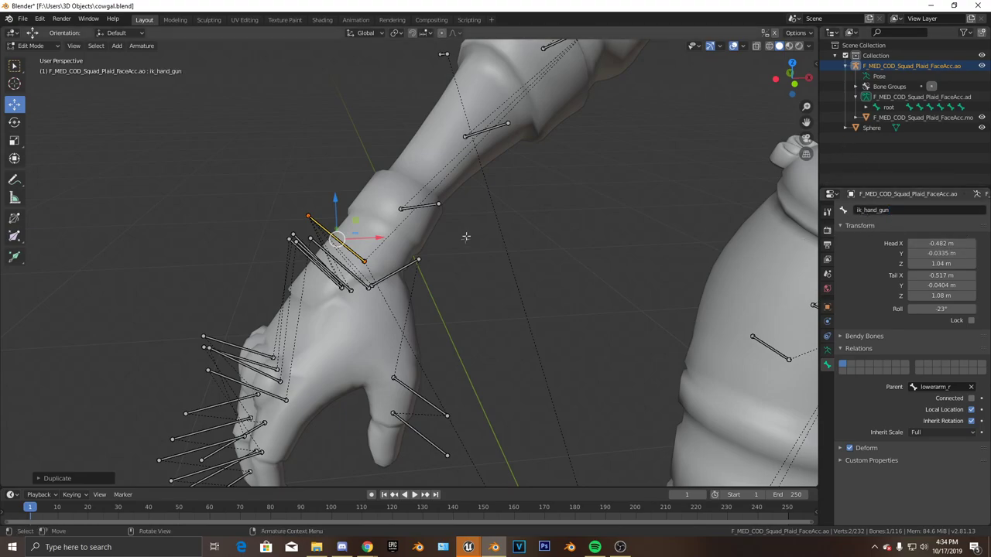
# - Examine both hands and the overall bone layout of the character from several angles
pyautogui.scroll(-5, 458, 255)
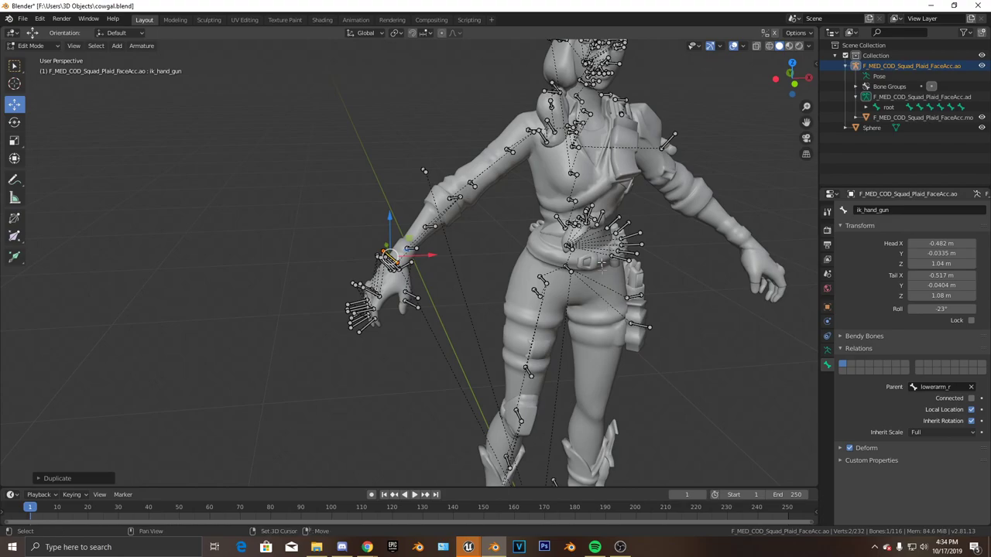
pyautogui.keyDown('shift'); pyautogui.moveTo(609, 308); pyautogui.dragTo(418, 329, button='middle'); pyautogui.keyUp('shift')
pyautogui.scroll(-3, 346, 261)
pyautogui.moveTo(346, 261); pyautogui.dragTo(417, 262, button='middle')
pyautogui.scroll(4, 417, 261)
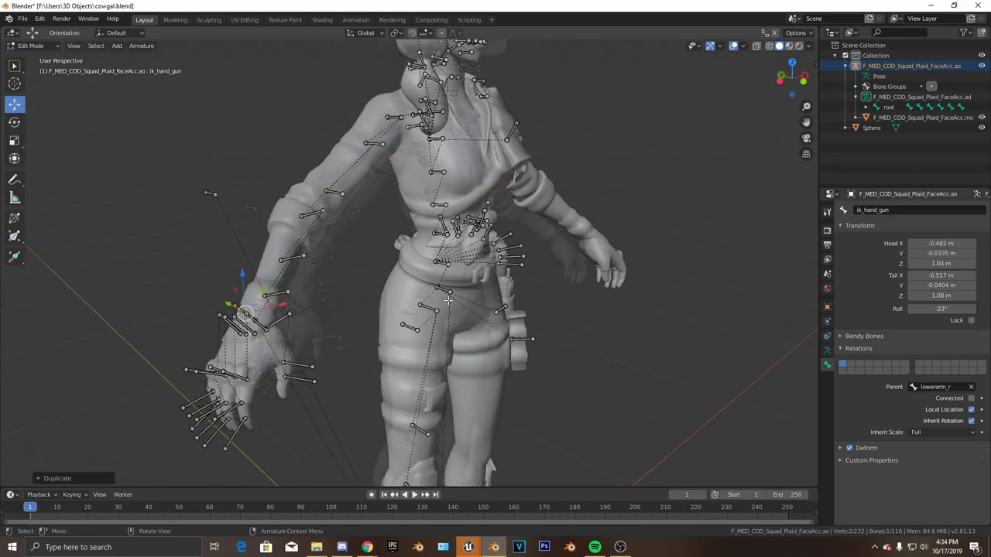
pyautogui.moveTo(491, 292); pyautogui.dragTo(461, 285, button='middle')
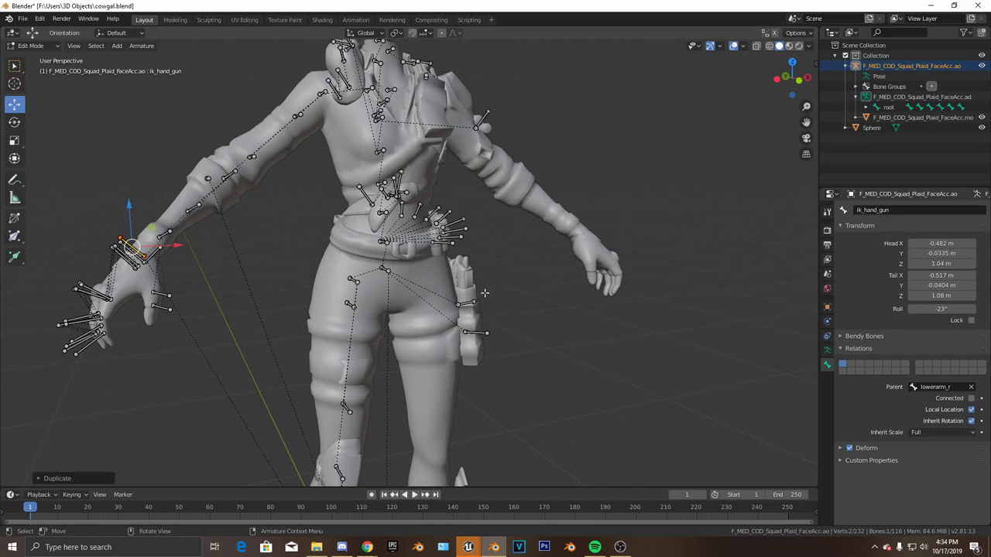
pyautogui.moveTo(312, 261); pyautogui.dragTo(341, 292, button='middle')
pyautogui.moveTo(341, 293); pyautogui.dragTo(555, 281, button='middle')
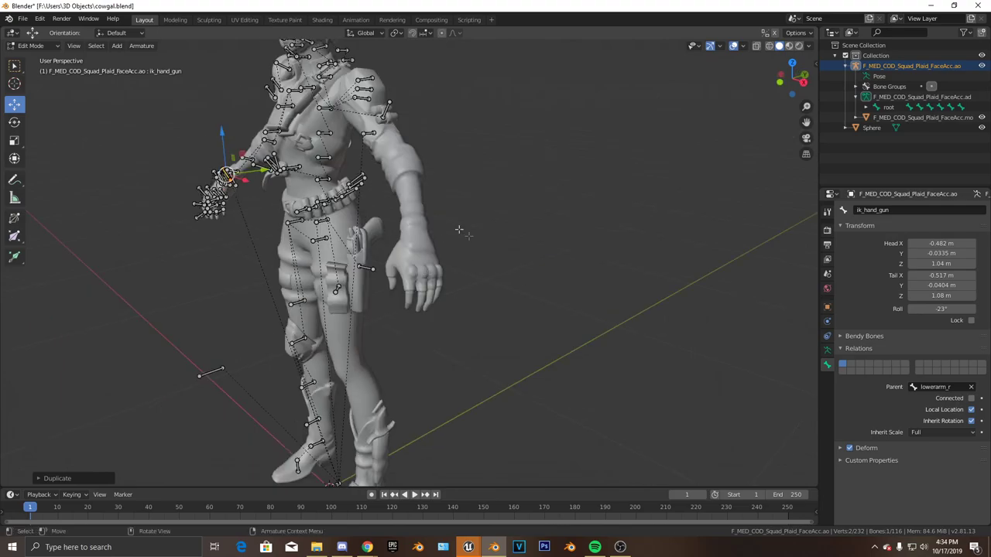
pyautogui.moveTo(377, 288); pyautogui.dragTo(471, 241, button='middle')
pyautogui.scroll(-3, 440, 283)
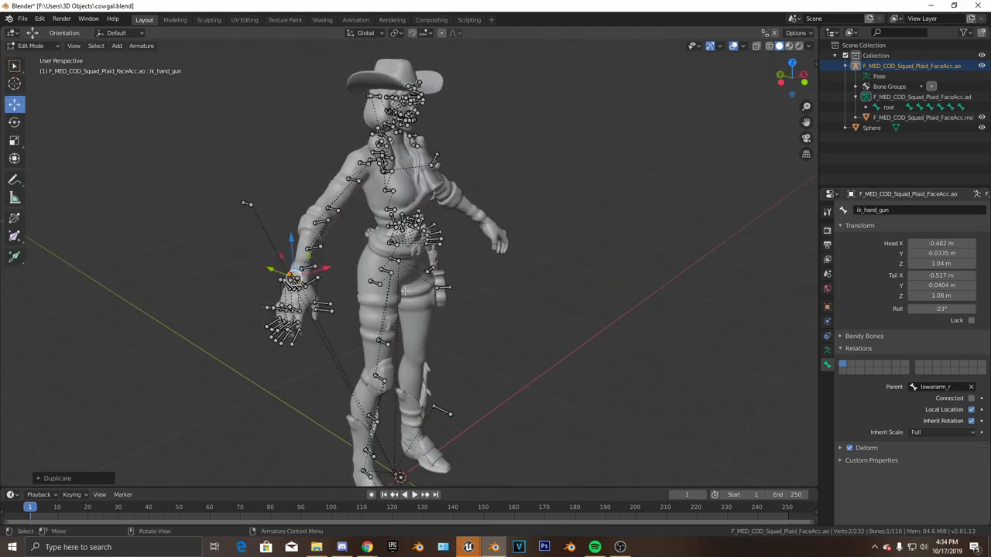
pyautogui.scroll(2, 401, 274)
pyautogui.moveTo(401, 274)
pyautogui.mouseDown(button='middle')
pyautogui.moveTo(480, 273)
pyautogui.moveTo(413, 266)
pyautogui.mouseUp(button='middle')
pyautogui.scroll(3, 484, 272)
pyautogui.scroll(-1, 418, 267)
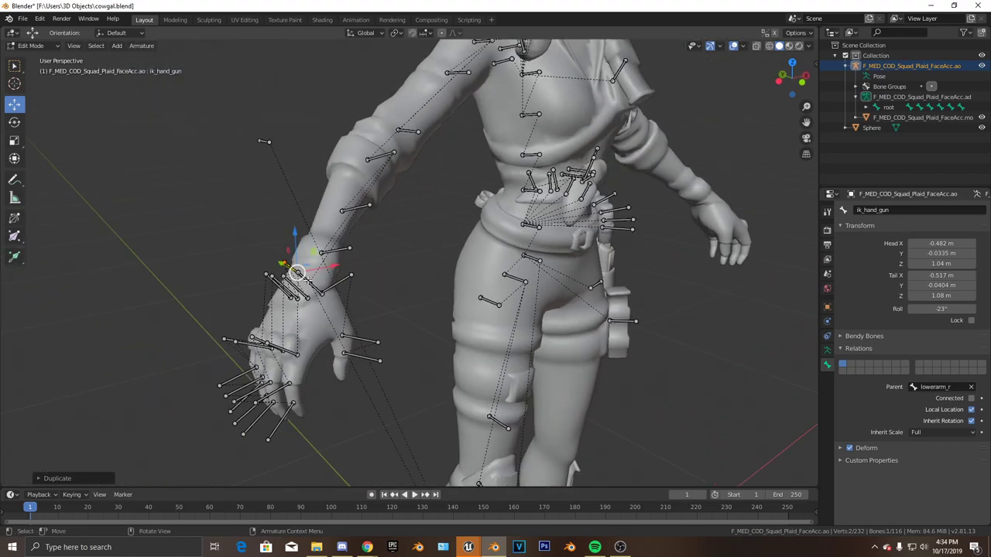
# - Turn off Deform on ik_hand_gun and set root as its parent
pyautogui.scroll(2, 329, 268)
pyautogui.moveTo(335, 268)
pyautogui.mouseDown(button='middle')
pyautogui.moveTo(312, 264)
pyautogui.moveTo(367, 268)
pyautogui.moveTo(318, 267)
pyautogui.mouseUp(button='middle')
pyautogui.scroll(1, 326, 267)
pyautogui.click(937, 388)
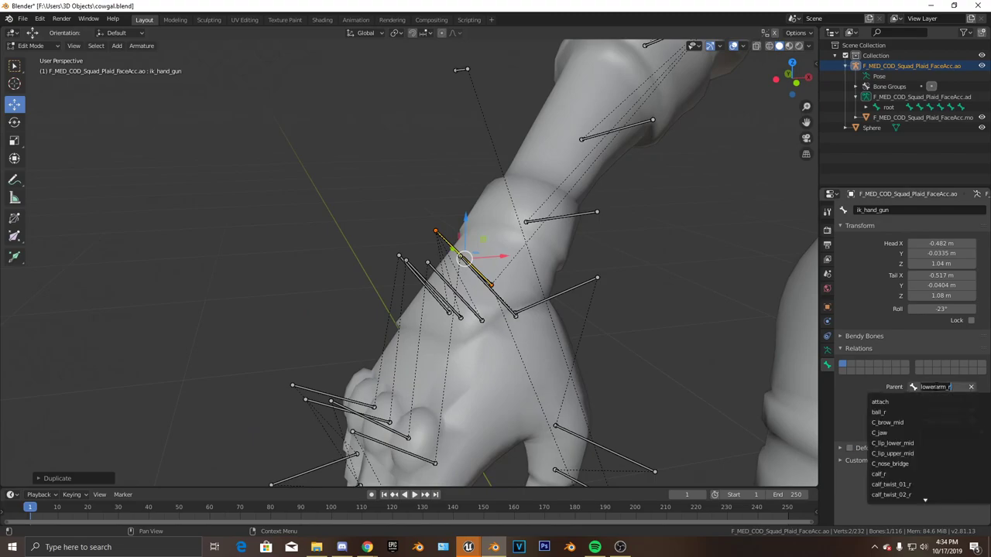
pyautogui.write('root')
pyautogui.press('Return')
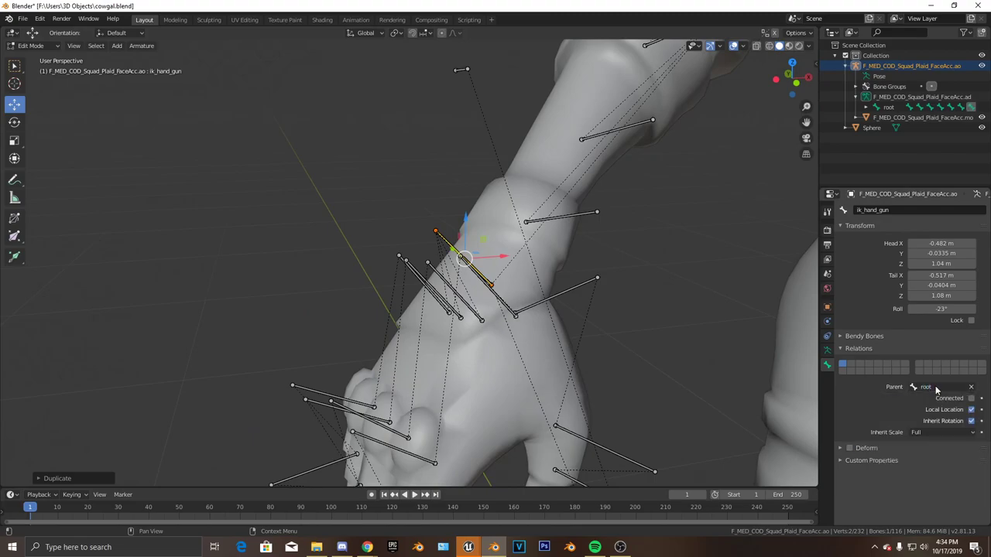
pyautogui.scroll(4, 464, 245)
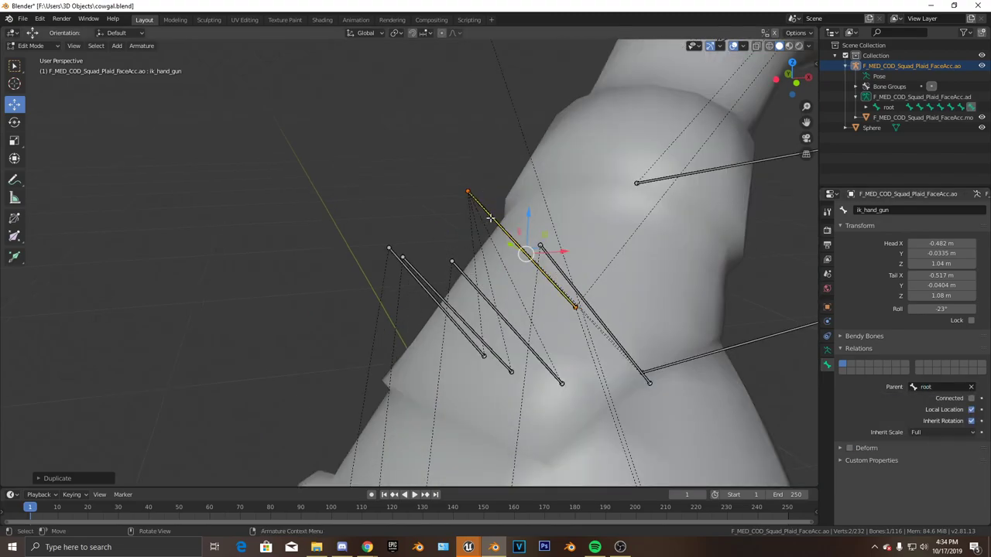
# - Set ik_hand_gun as the parent of the ik_hand_r bone
pyautogui.click(491, 219)
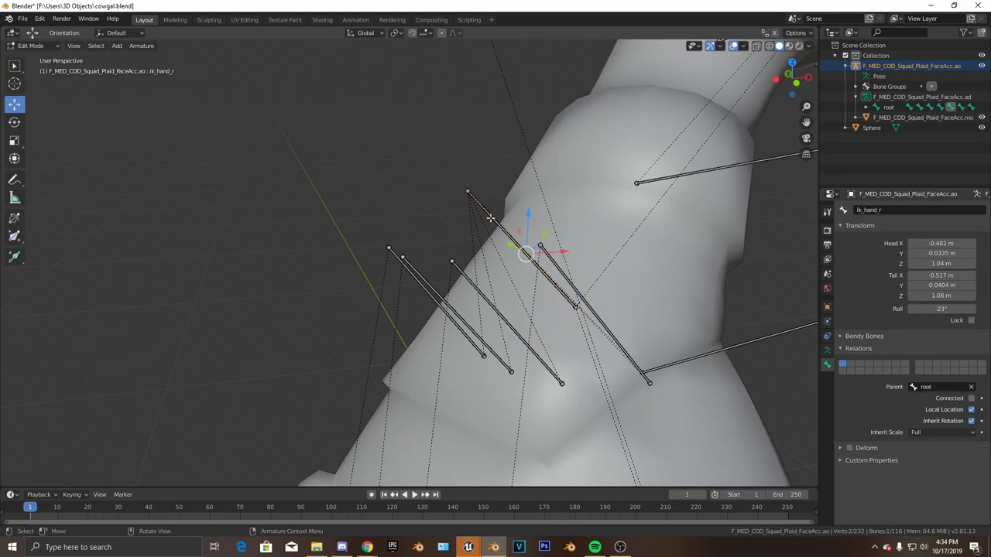
pyautogui.click(929, 388)
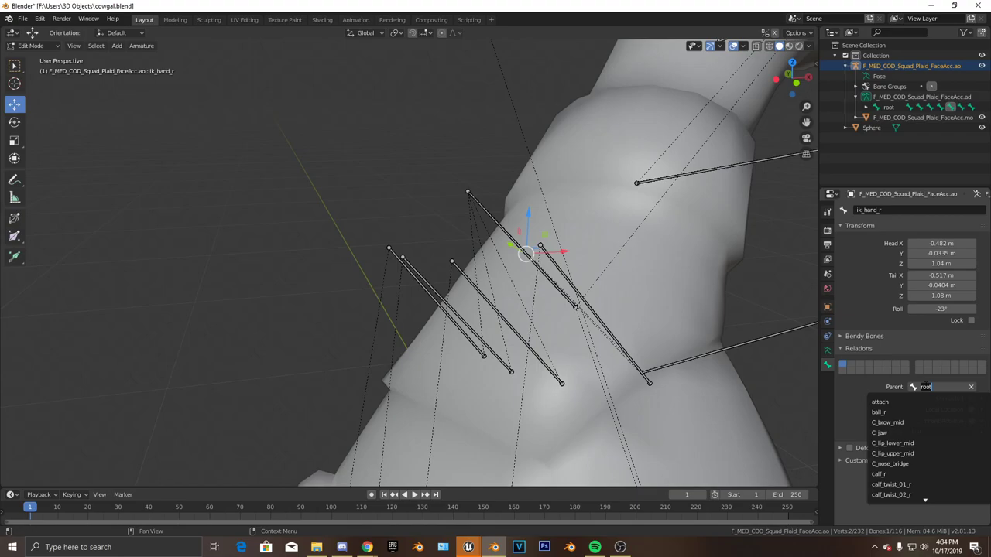
pyautogui.write('hand')
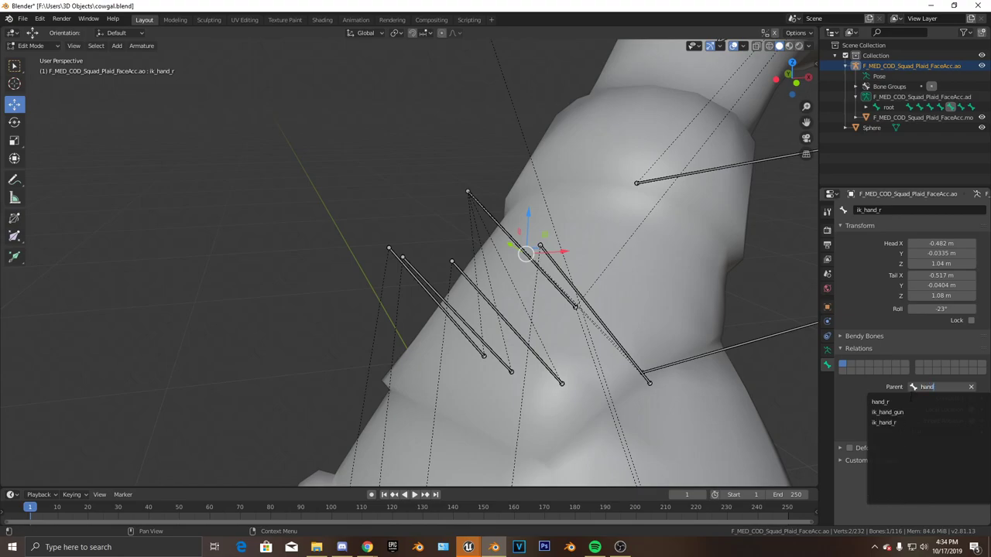
pyautogui.click(902, 412)
# - Examine the right wrist's control bones and their parent links within the character's whole armature
pyautogui.scroll(-9, 493, 294)
pyautogui.keyDown('shift'); pyautogui.moveTo(493, 294); pyautogui.dragTo(387, 256, button='middle'); pyautogui.keyUp('shift')
pyautogui.scroll(-2, 395, 271)
pyautogui.moveTo(395, 275); pyautogui.dragTo(407, 234, button='middle')
pyautogui.scroll(11, 384, 277)
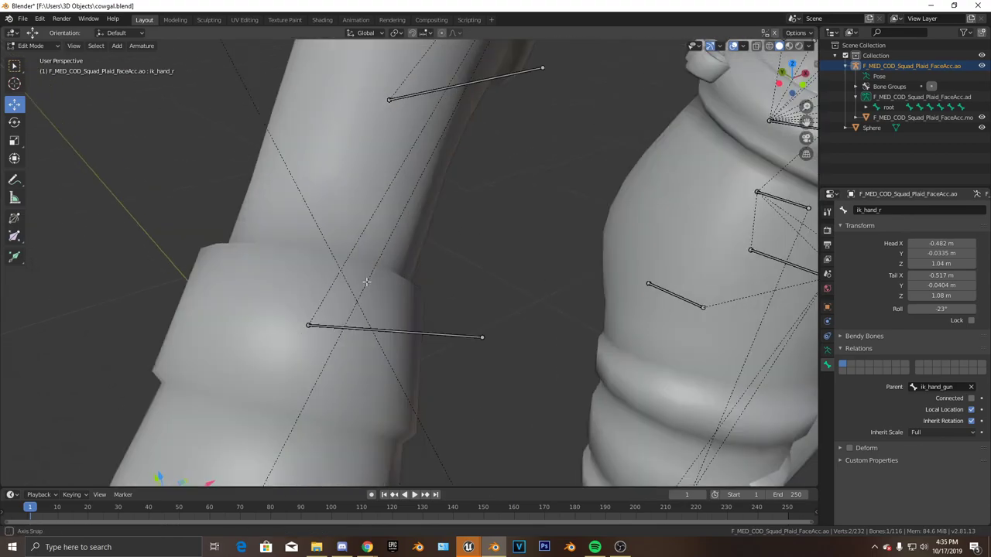
pyautogui.moveTo(385, 277); pyautogui.dragTo(407, 267, button='middle')
pyautogui.scroll(-10, 407, 267)
pyautogui.moveTo(406, 267); pyautogui.dragTo(402, 234, button='middle')
pyautogui.scroll(-2, 348, 248)
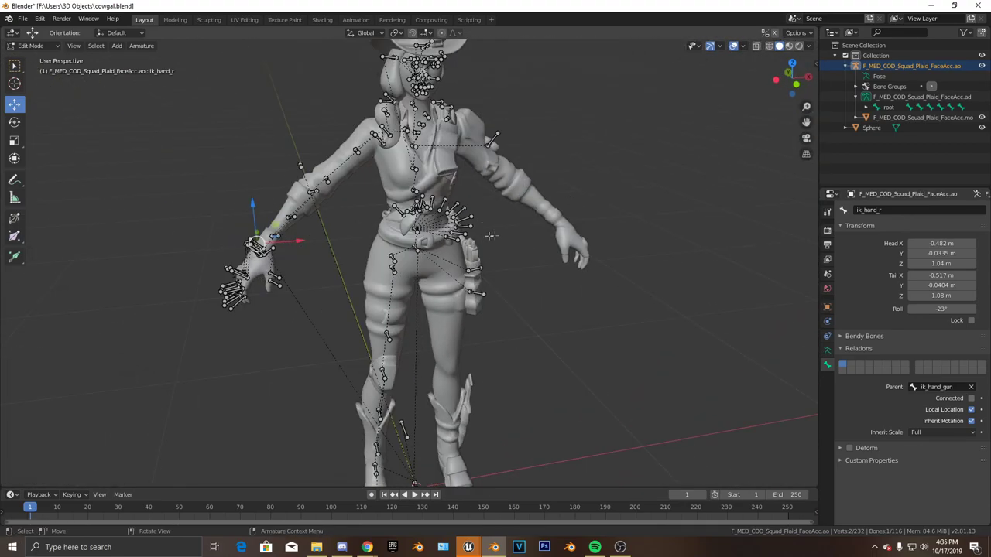
pyautogui.moveTo(272, 148); pyautogui.dragTo(248, 132, button='middle')
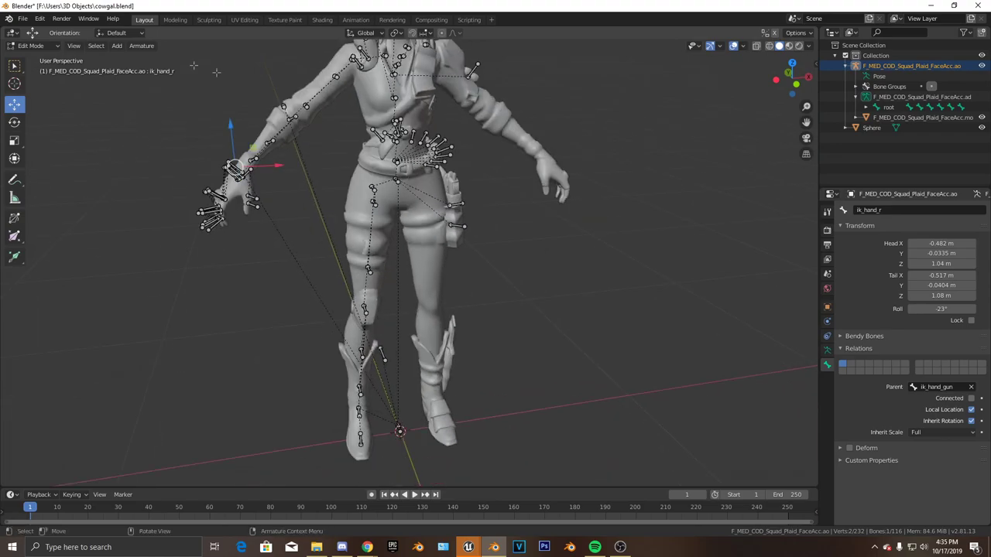
# - Switch the armature from Edit Mode to Pose Mode and frame the right foot's bones
pyautogui.click(31, 45)
pyautogui.click(32, 77)
pyautogui.keyDown('shift'); pyautogui.moveTo(239, 342); pyautogui.dragTo(391, 348, button='middle'); pyautogui.keyUp('shift')
pyautogui.scroll(4, 312, 286)
pyautogui.scroll(-2, 337, 328)
pyautogui.scroll(4, 337, 328)
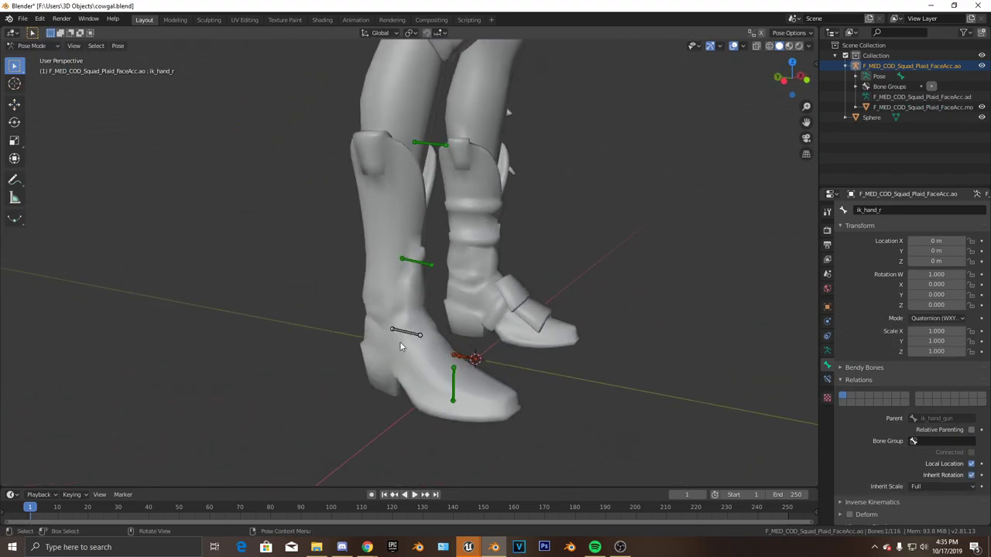
pyautogui.scroll(3, 398, 367)
# - Add an IK constraint to the foot_r bone with ik_foot_r as its target
pyautogui.click(415, 385)
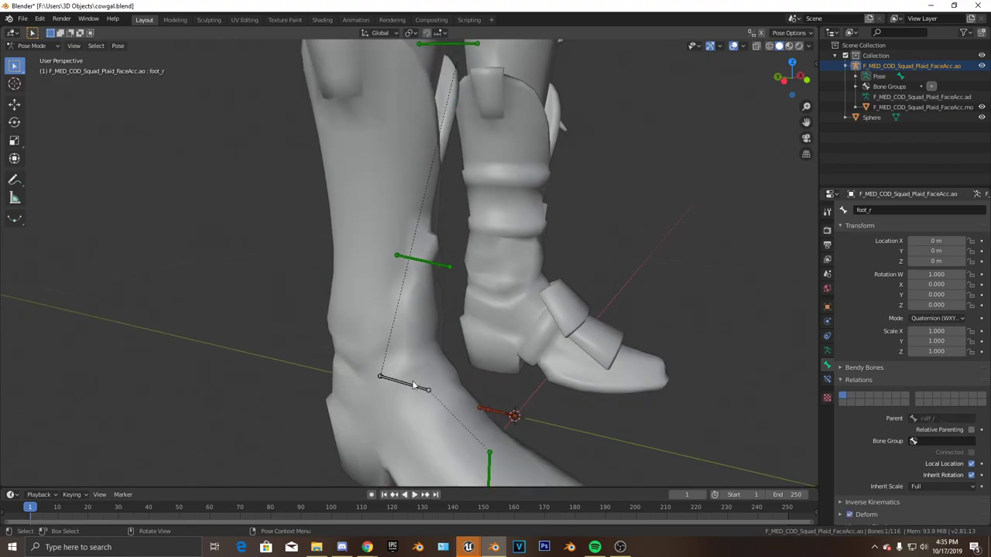
pyautogui.click(414, 385)
pyautogui.moveTo(414, 384); pyautogui.dragTo(407, 292, button='middle')
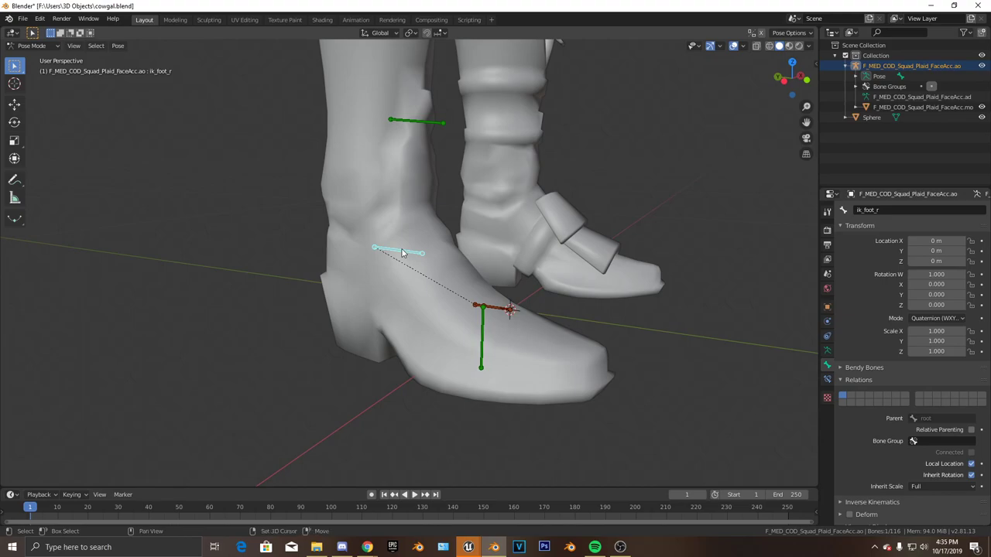
pyautogui.keyDown('shift'); pyautogui.click(402, 253); pyautogui.keyUp('shift')
pyautogui.click(290, 240)
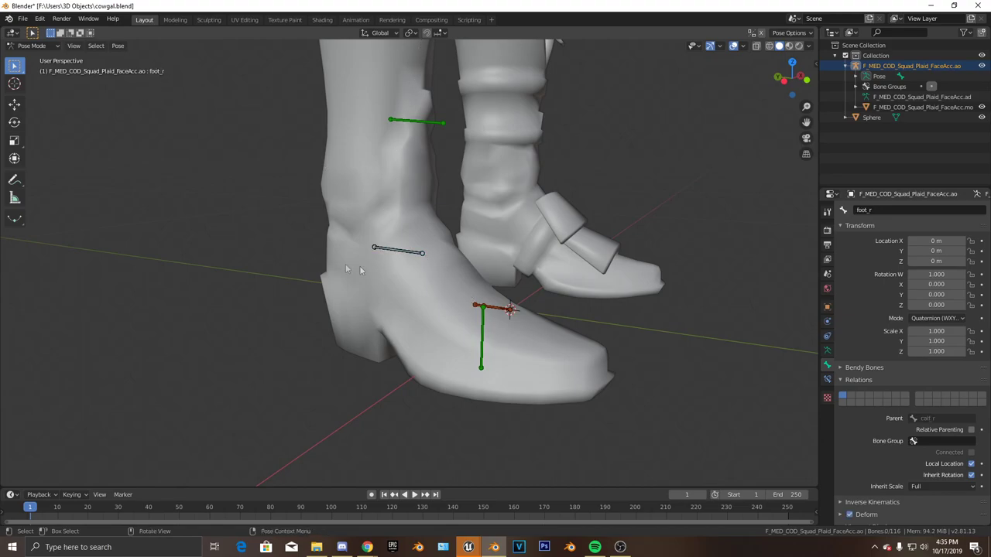
pyautogui.click(395, 252)
pyautogui.press('shift')
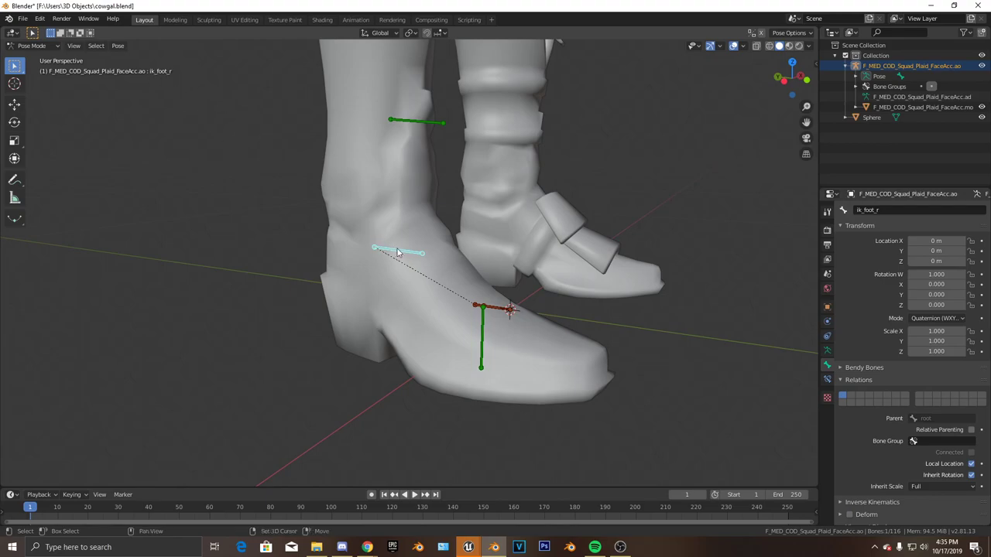
pyautogui.keyDown('shift'); pyautogui.click(397, 253); pyautogui.keyUp('shift')
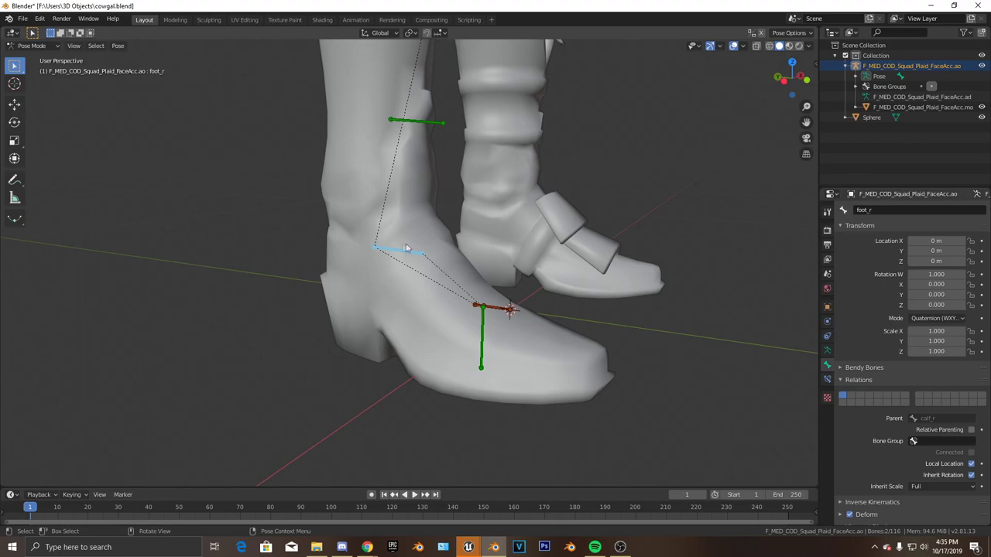
pyautogui.hotkey('shift', 'i')
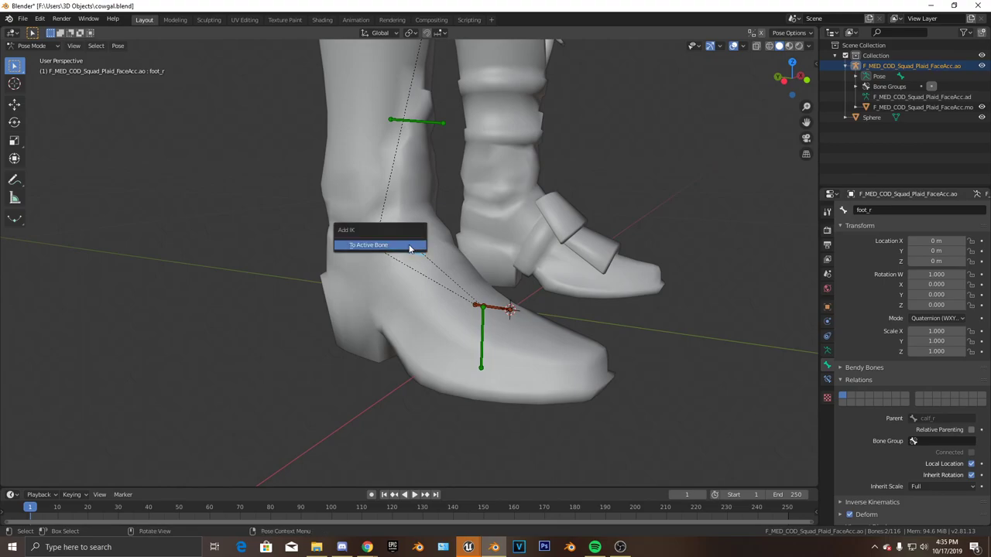
pyautogui.click(411, 246)
# - Open the bone constraint settings of foot_r and examine the IK's effect on the right leg from several angles
pyautogui.click(827, 379)
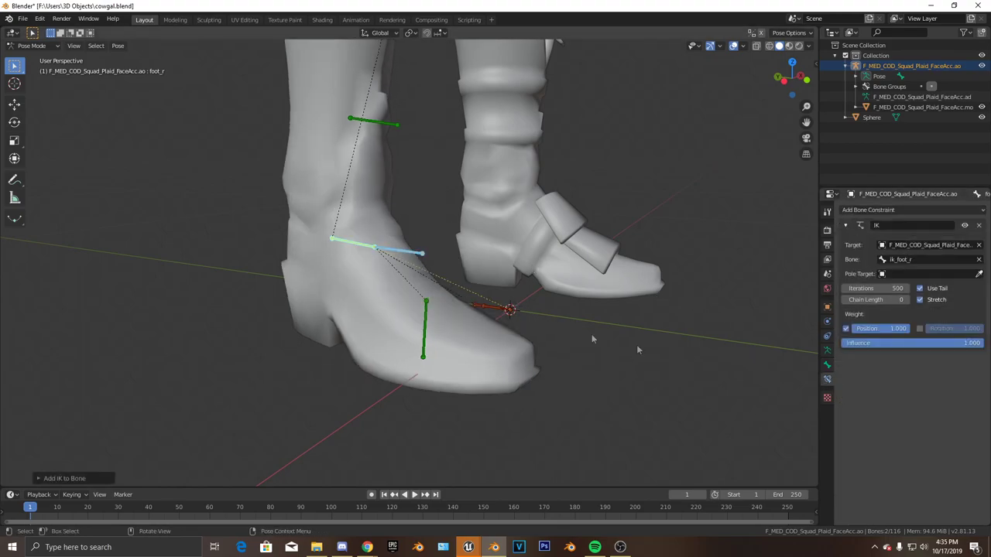
pyautogui.scroll(-4, 593, 340)
pyautogui.moveTo(511, 310); pyautogui.dragTo(430, 374, button='middle')
pyautogui.scroll(-3, 542, 251)
pyautogui.moveTo(542, 252); pyautogui.dragTo(673, 293, button='middle')
pyautogui.moveTo(674, 293); pyautogui.dragTo(538, 240, button='middle')
pyautogui.scroll(4, 512, 287)
pyautogui.moveTo(484, 324); pyautogui.dragTo(520, 327, button='middle')
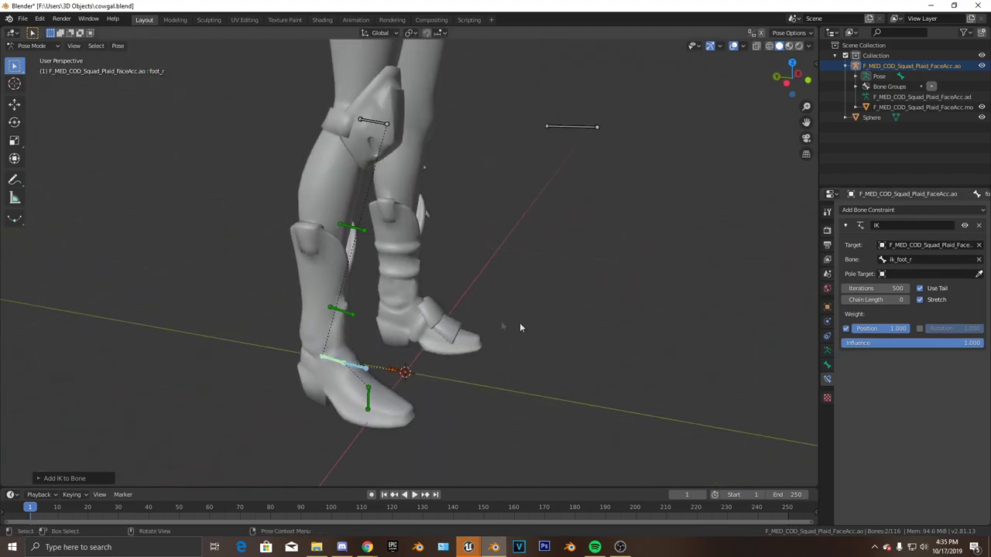
# - Set the foot_r IK constraint's Chain Length to 3 and enable its Rotation weight
pyautogui.click(905, 300)
pyautogui.click(905, 299)
pyautogui.click(905, 300)
pyautogui.moveTo(809, 310); pyautogui.dragTo(495, 340, button='middle')
pyautogui.click(920, 328)
# - Set the foot_r IK constraint's pole target to the F_MED_COD_Squad_Plaid_FaceAcc.ao armature and its pole bone to ik pole leg_r
pyautogui.click(898, 274)
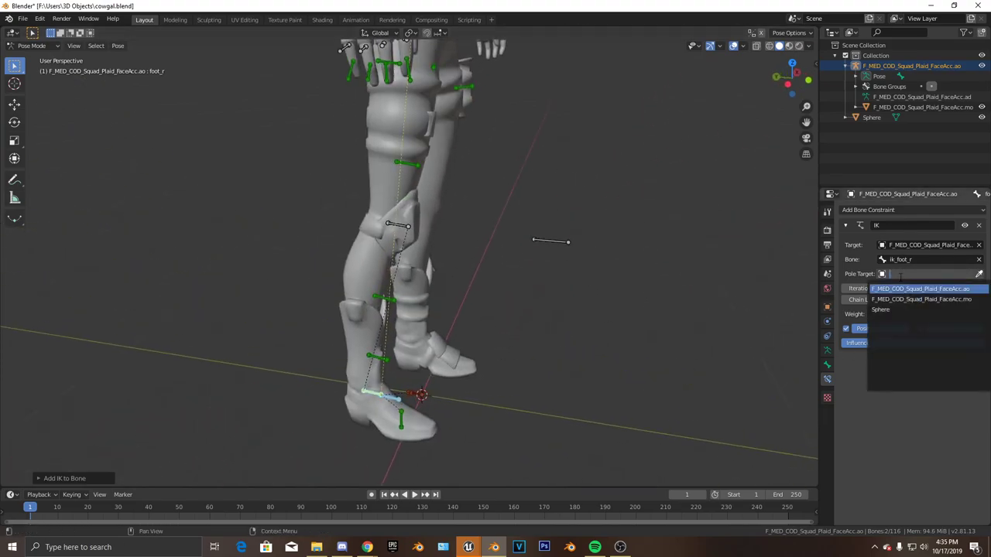
pyautogui.click(939, 288)
pyautogui.click(913, 288)
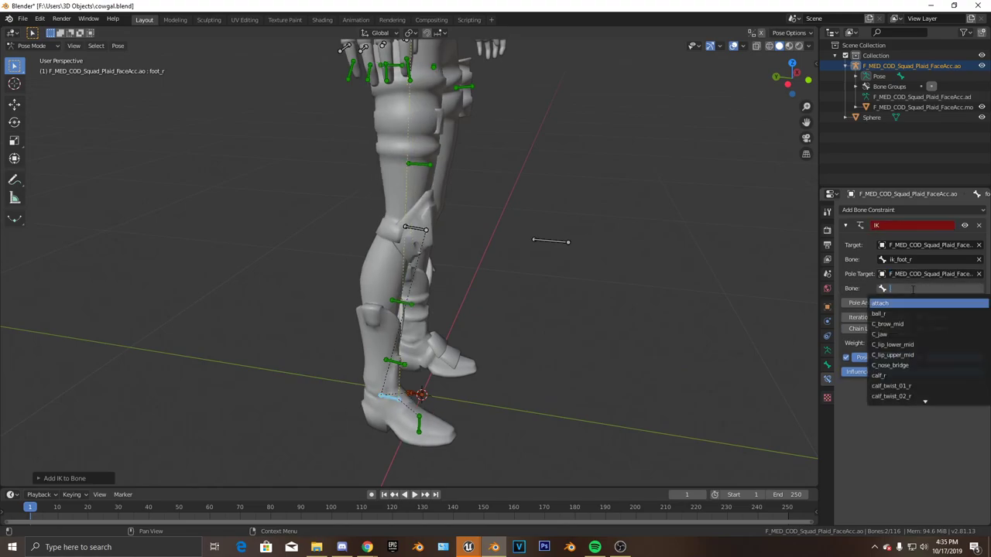
pyautogui.write('pole')
pyautogui.press('Return')
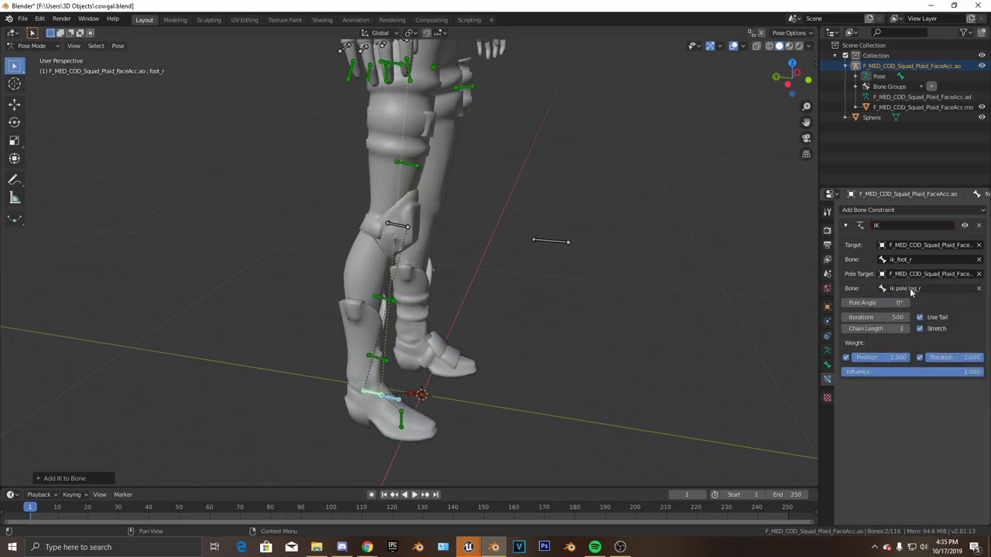
# - Examine the right leg's alignment with its pole bone from several angles
pyautogui.moveTo(473, 233); pyautogui.dragTo(398, 380, button='middle')
pyautogui.scroll(2, 393, 346)
pyautogui.keyDown('shift'); pyautogui.moveTo(394, 344); pyautogui.dragTo(380, 209, button='middle'); pyautogui.keyUp('shift')
pyautogui.moveTo(379, 209); pyautogui.dragTo(449, 142, button='middle')
pyautogui.keyDown('shift'); pyautogui.moveTo(499, 192); pyautogui.dragTo(507, 268, button='middle'); pyautogui.keyUp('shift')
pyautogui.moveTo(569, 267); pyautogui.dragTo(515, 288, button='middle')
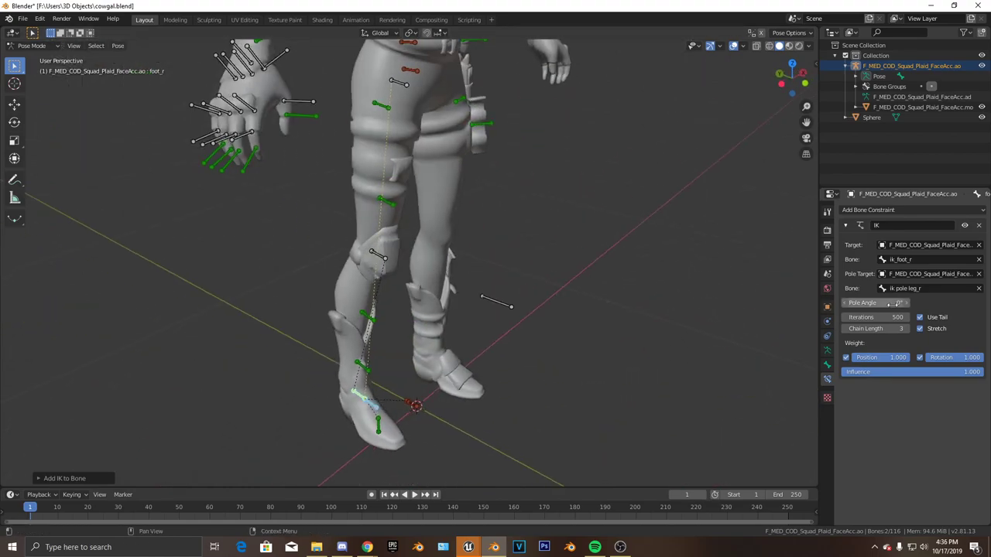
pyautogui.moveTo(604, 302); pyautogui.dragTo(410, 273, button='middle')
pyautogui.scroll(3, 493, 308)
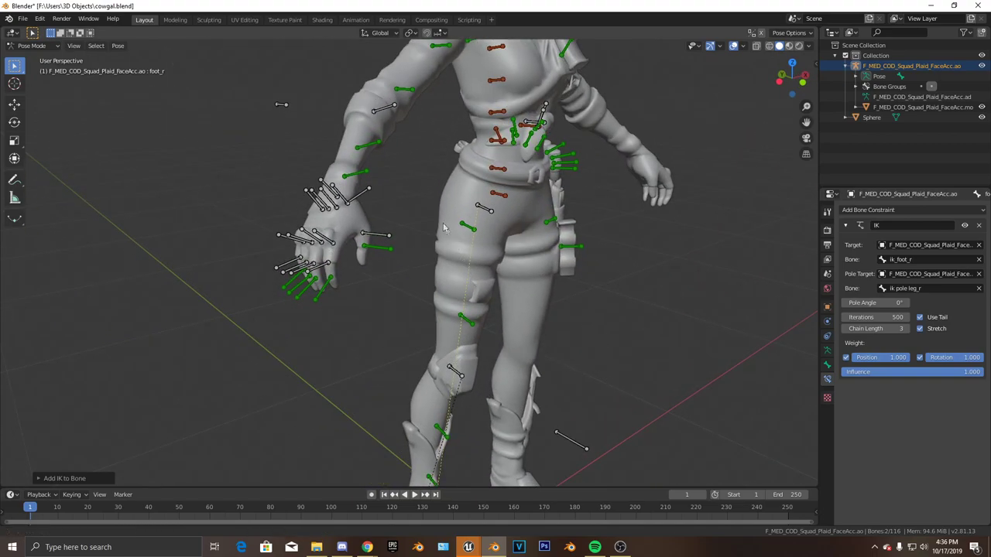
# - Check the overlapping hand_r and ik_hand_r bones at the right wrist and switch the armature to Edit Mode
pyautogui.scroll(6, 512, 292)
pyautogui.scroll(3, 507, 305)
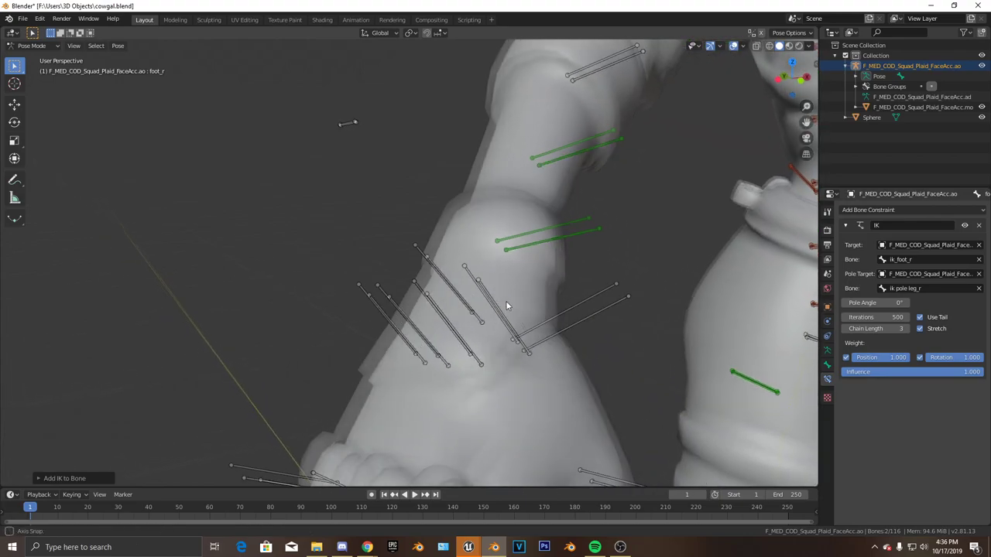
pyautogui.click(432, 266)
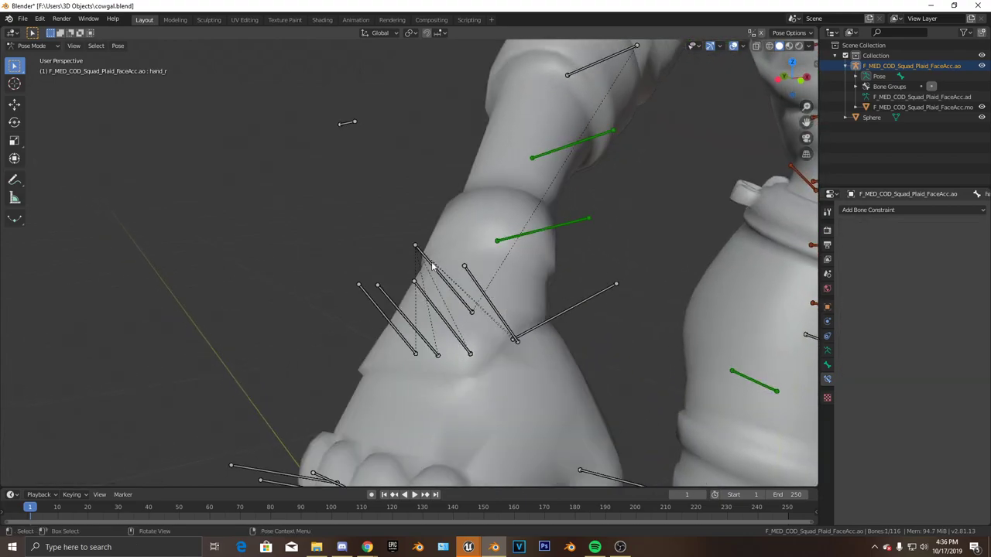
pyautogui.click(432, 265)
pyautogui.click(40, 46)
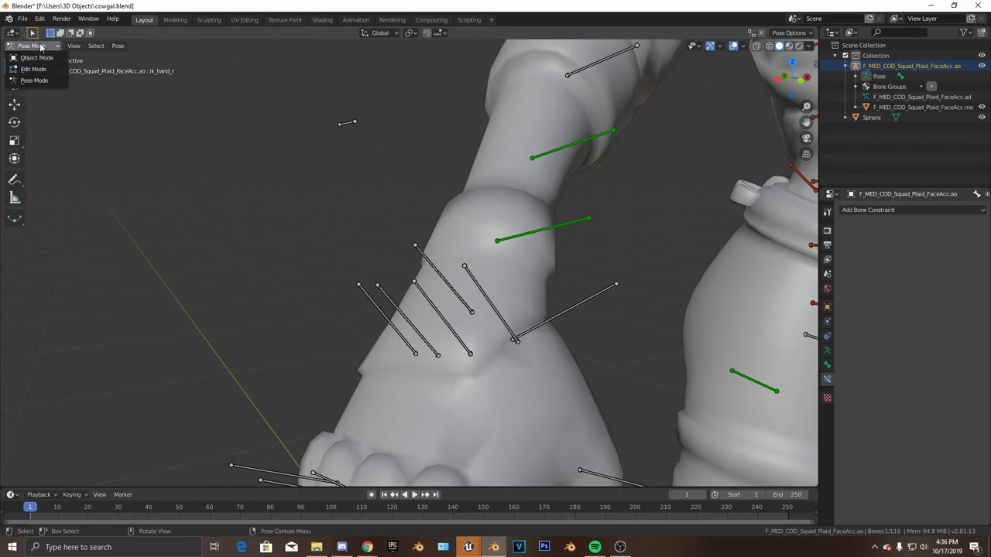
pyautogui.click(45, 70)
pyautogui.click(347, 232)
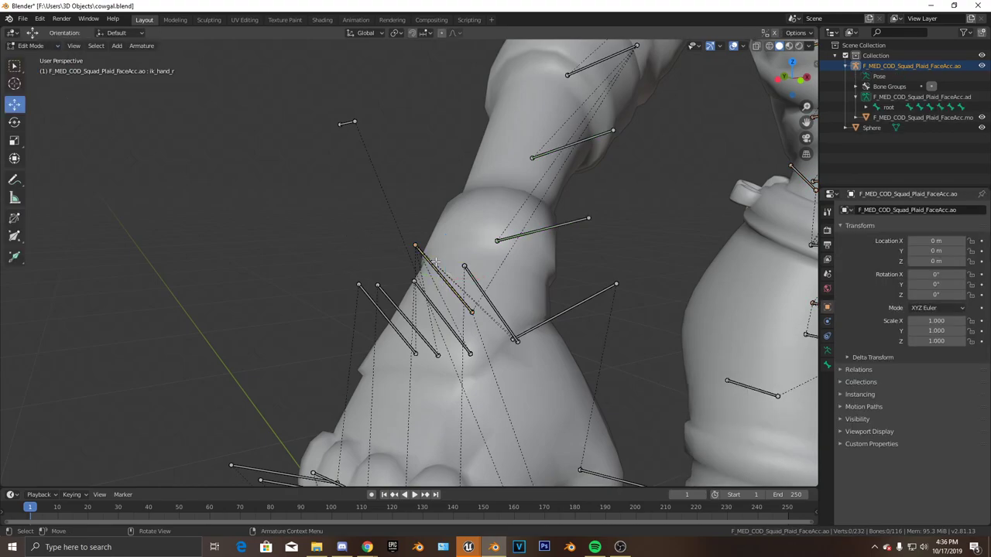
# - Move the ik_hand_gun bone up and outward from the right wrist, clear of the overlapping hand bones
pyautogui.click(435, 262)
pyautogui.click(435, 262)
pyautogui.click(418, 247)
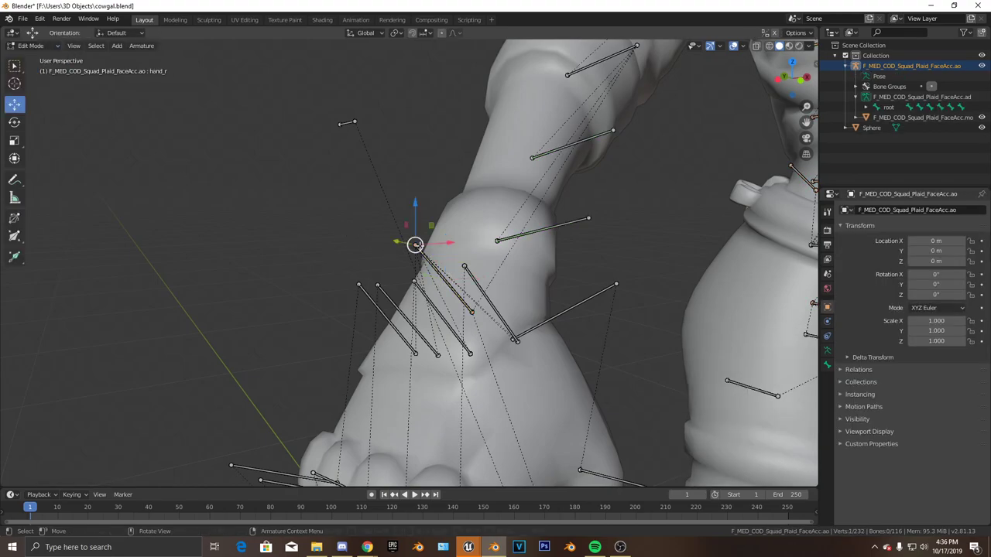
pyautogui.scroll(3, 453, 294)
pyautogui.scroll(-4, 512, 313)
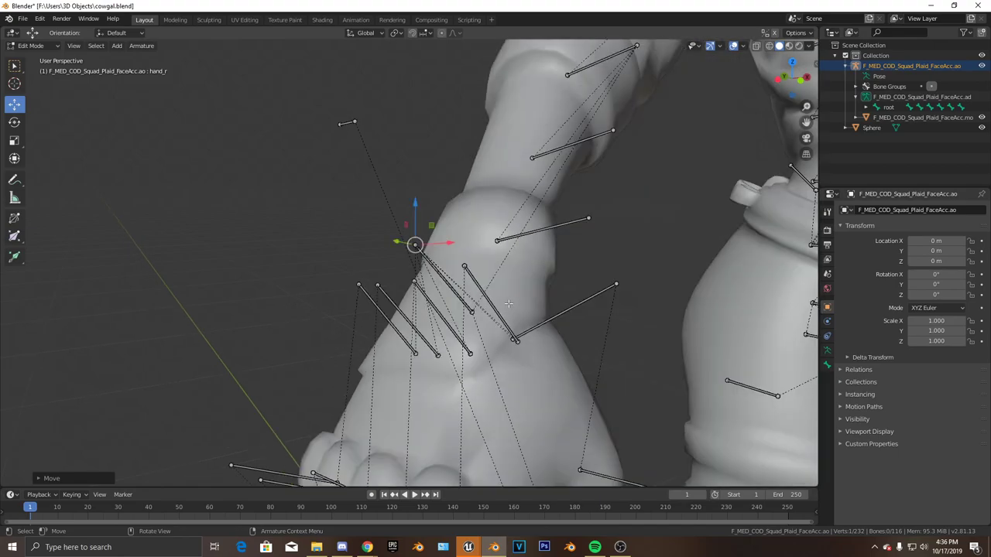
pyautogui.click(444, 268)
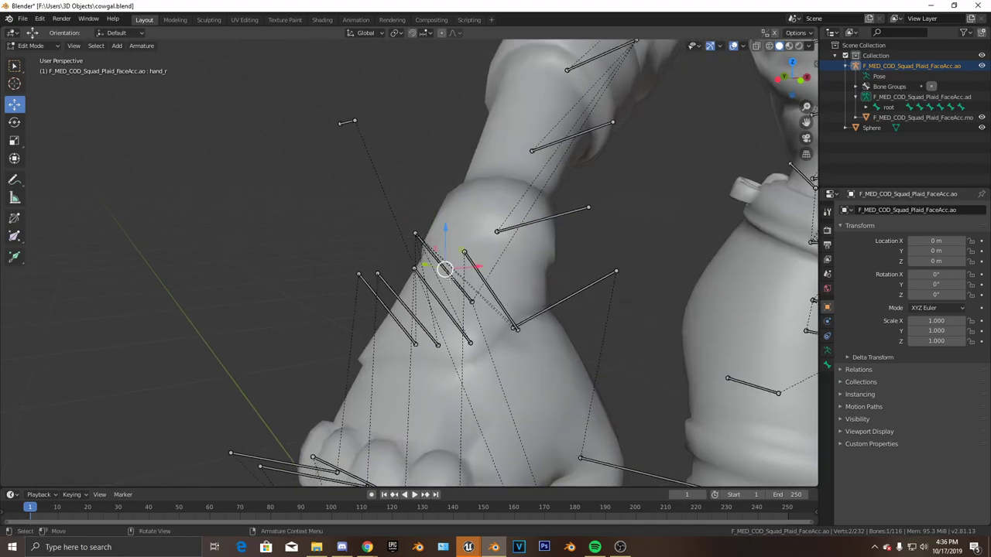
pyautogui.click(460, 285)
pyautogui.moveTo(445, 268); pyautogui.dragTo(432, 216)
pyautogui.moveTo(396, 215); pyautogui.dragTo(410, 219, button='middle')
pyautogui.moveTo(586, 193); pyautogui.dragTo(592, 172)
pyautogui.moveTo(599, 182); pyautogui.dragTo(536, 195, button='middle')
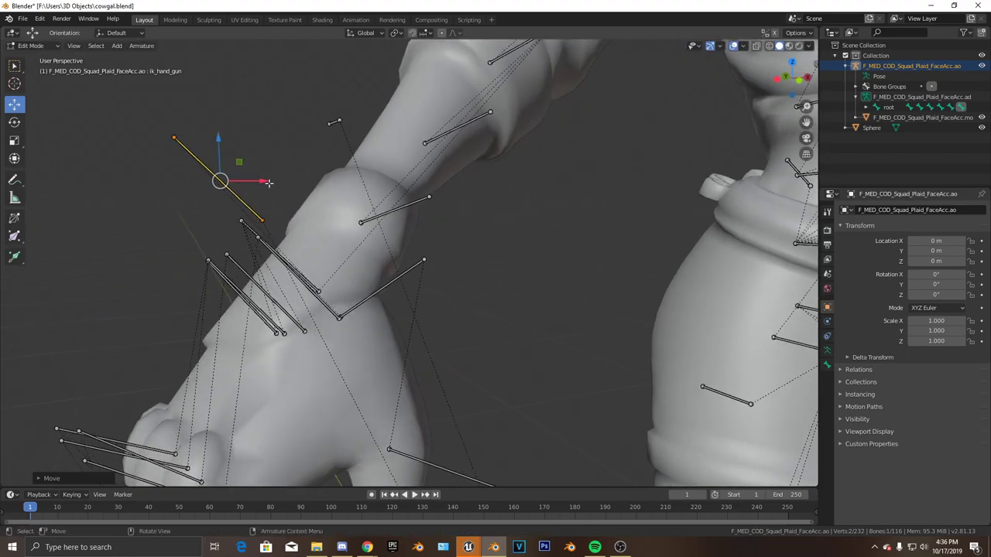
# - Check the moved ik_hand_gun bone from the side and return the armature to Pose Mode
pyautogui.press('KP_1')
pyautogui.press('KP_3')
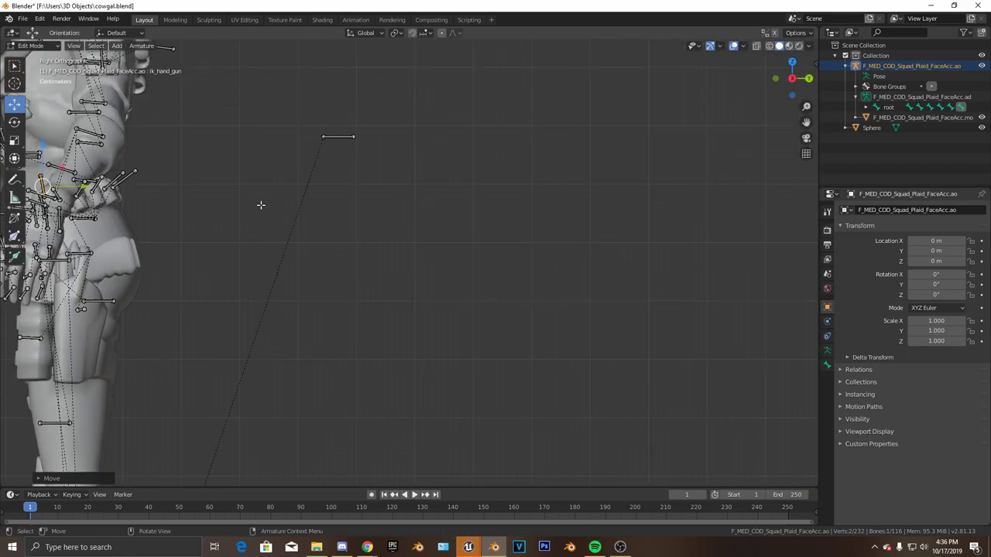
pyautogui.keyDown('shift'); pyautogui.moveTo(262, 208); pyautogui.dragTo(66, 103, button='middle'); pyautogui.keyUp('shift')
pyautogui.click(31, 45)
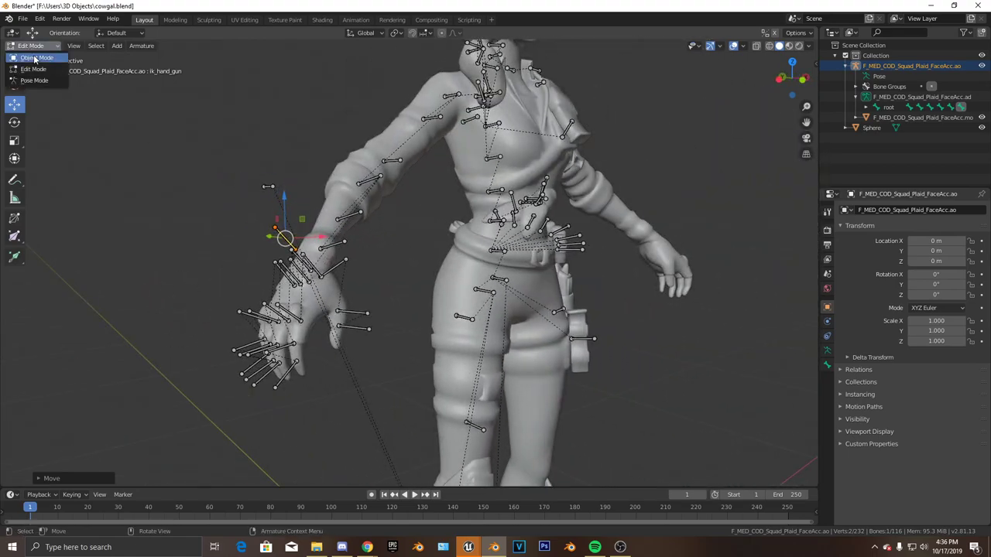
pyautogui.click(39, 49)
pyautogui.click(46, 45)
pyautogui.click(35, 77)
# - Try adding an IK constraint to the hand_r bone with ik_hand_r as its target
pyautogui.scroll(4, 215, 183)
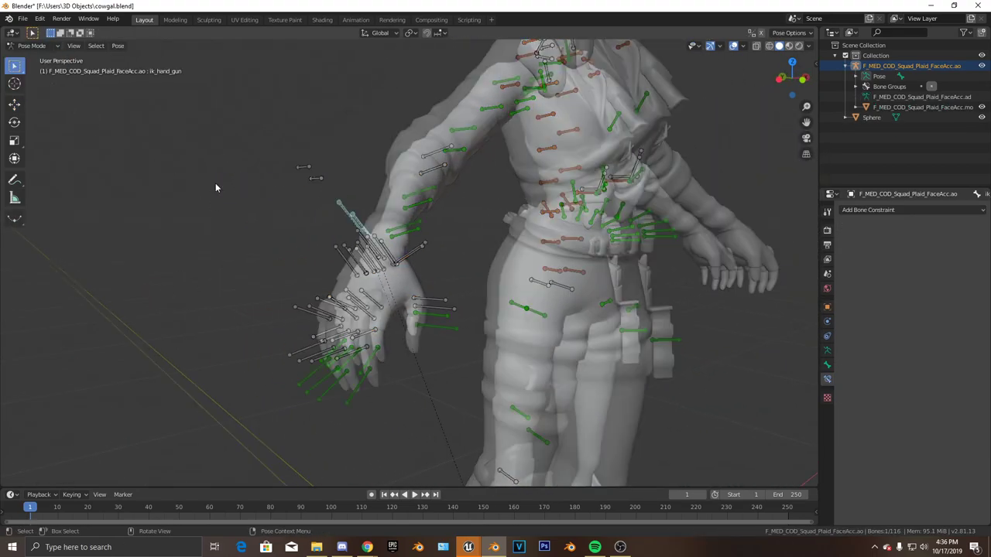
pyautogui.click(341, 225)
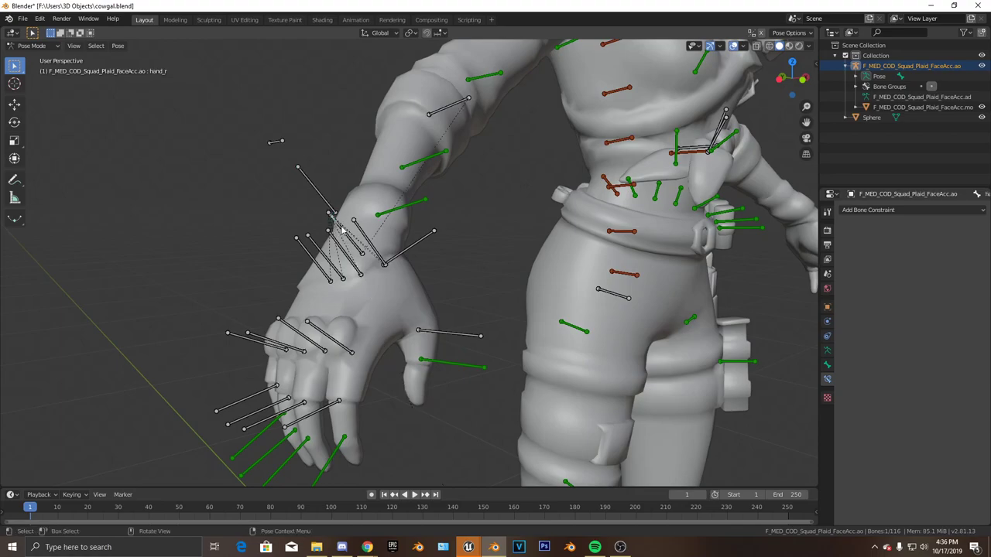
pyautogui.click(342, 230)
pyautogui.keyDown('shift'); pyautogui.click(342, 229); pyautogui.keyUp('shift')
pyautogui.hotkey('shift', 'i')
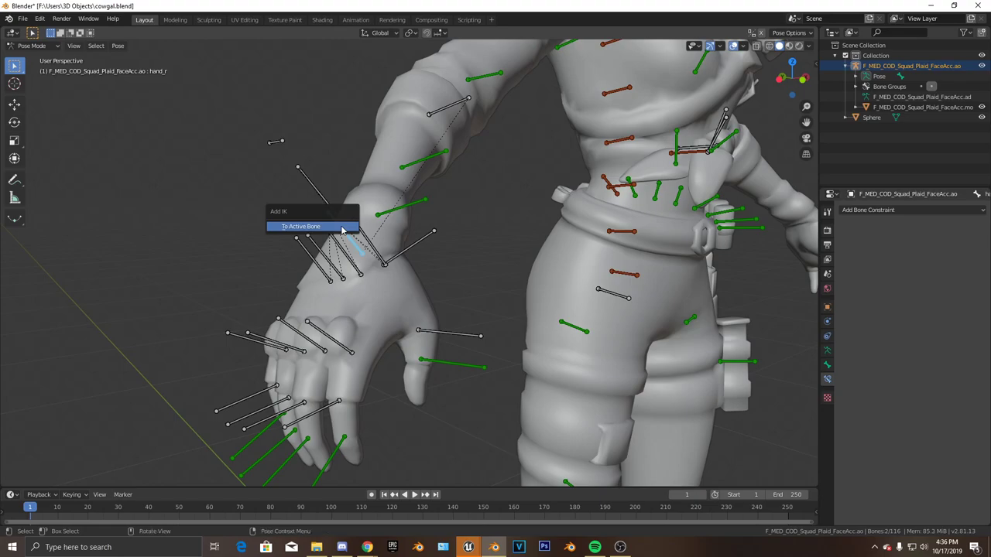
pyautogui.click(341, 229)
pyautogui.moveTo(524, 297); pyautogui.dragTo(450, 302, button='middle')
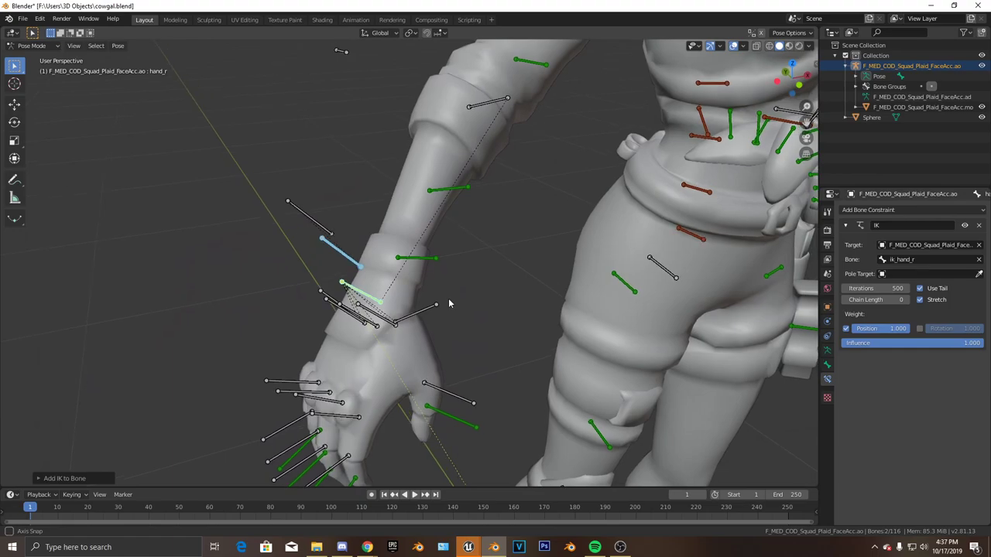
# - Undo the IK constraint added to hand_r and the bone selection made for it
pyautogui.hotkey('ctrl', 'z')
pyautogui.hotkey('ctrl', 'z')
pyautogui.hotkey('ctrl', 'z')
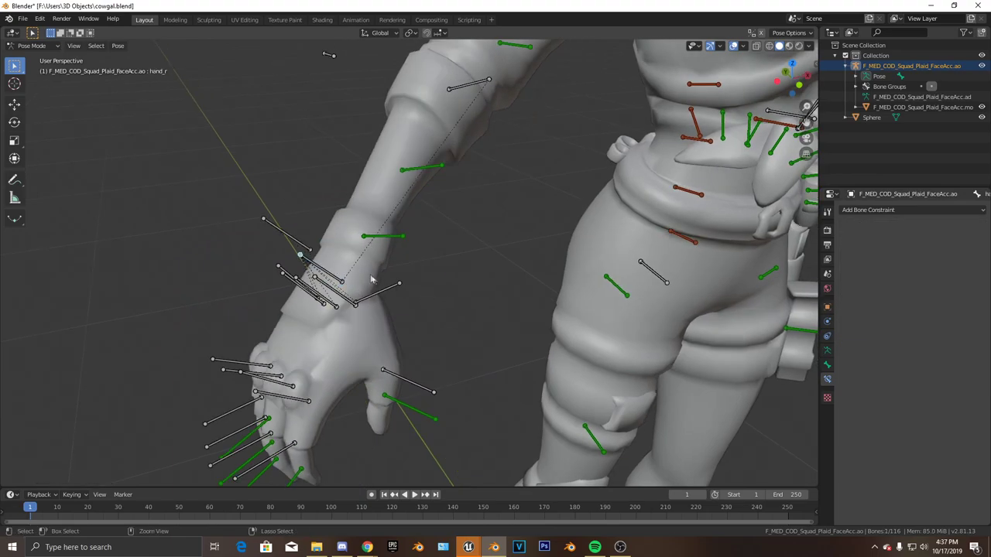
# - Undo the recent changes back to Edit Mode, including the move of the ik_hand_gun bone away from the wrist
pyautogui.click(288, 231)
pyautogui.hotkey('ctrl', 'z')
pyautogui.hotkey('ctrl', 'z')
pyautogui.hotkey('ctrl', 'z')
pyautogui.hotkey('ctrl', 'z')
pyautogui.hotkey('ctrl', 'z')
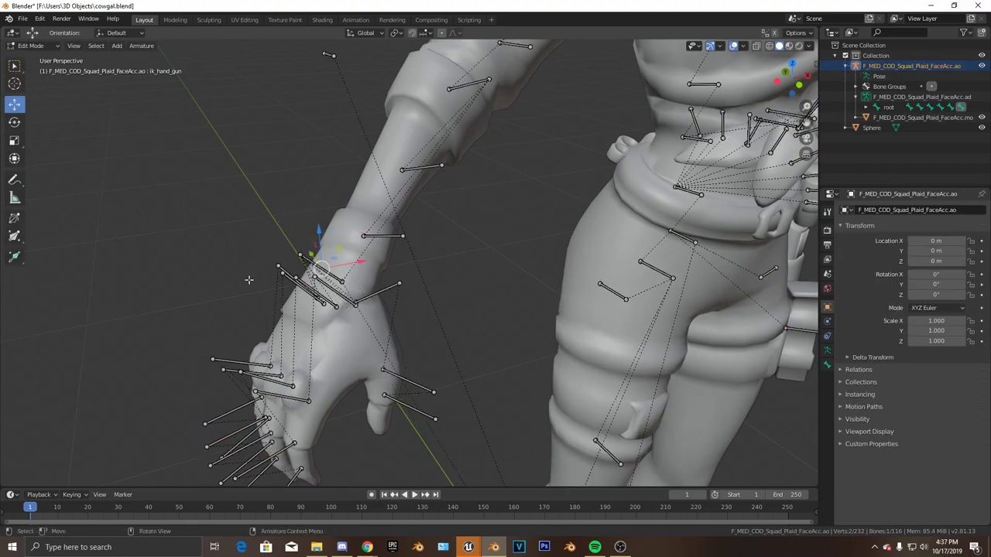
# - Delete the existing ik_hand_r bone at the right wrist
pyautogui.scroll(5, 255, 267)
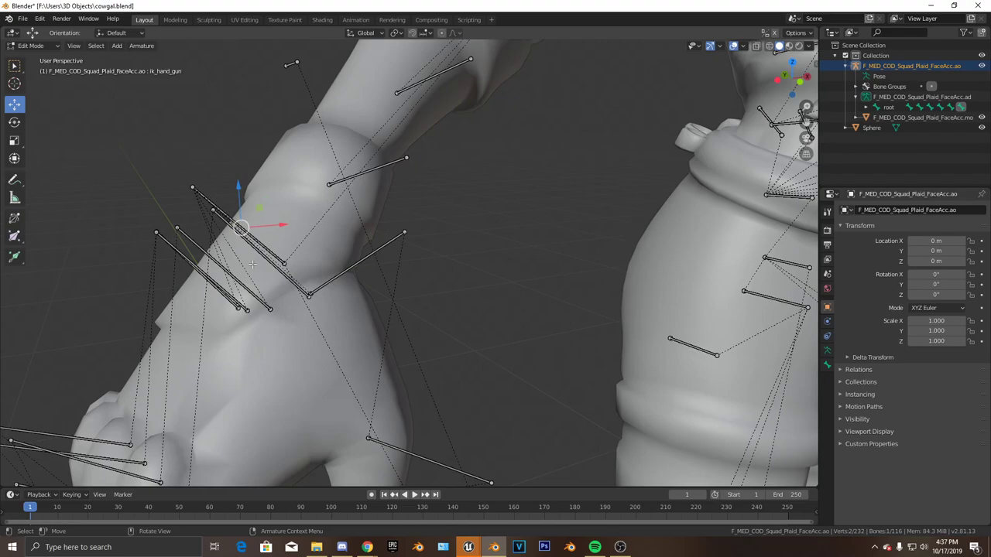
pyautogui.moveTo(252, 263); pyautogui.dragTo(306, 215, button='middle')
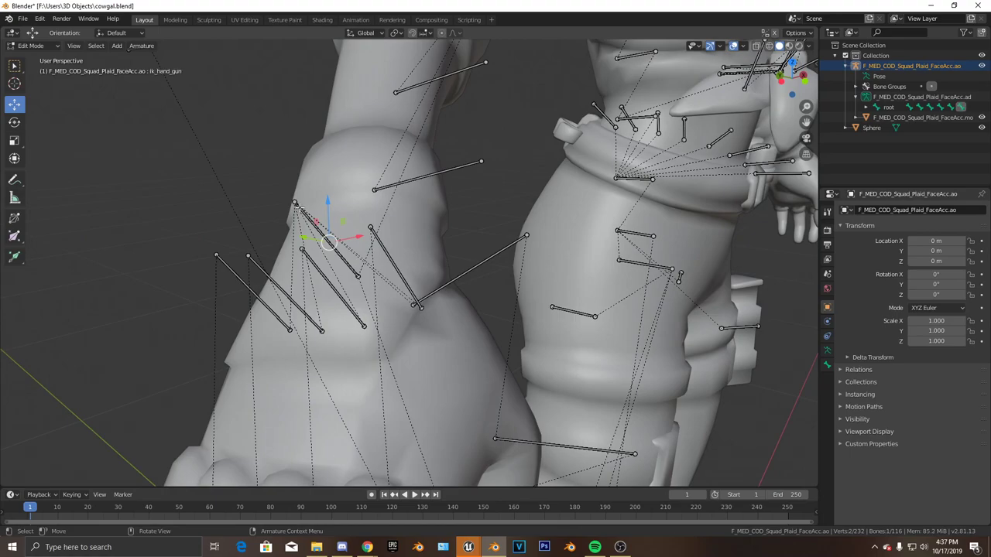
pyautogui.click(298, 210)
pyautogui.press('x')
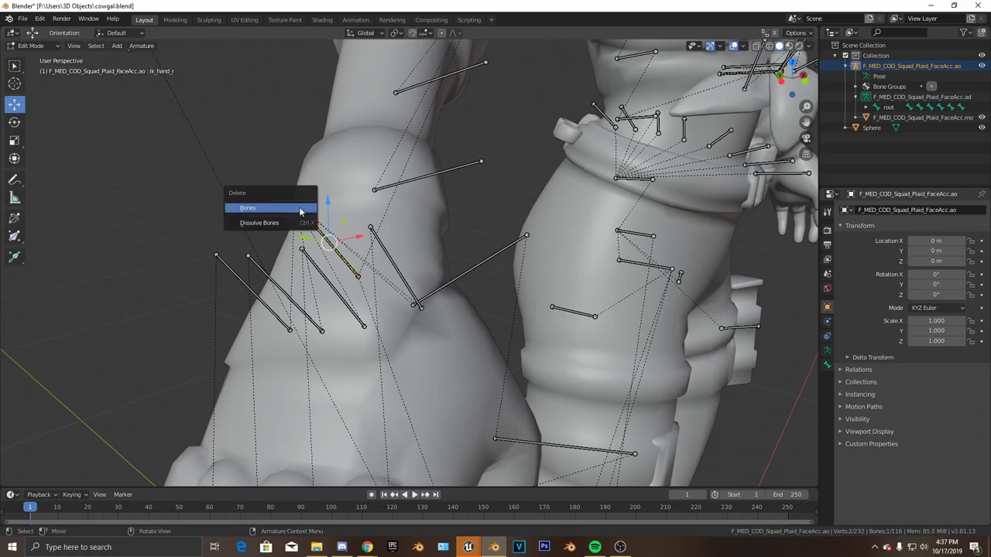
pyautogui.click(297, 209)
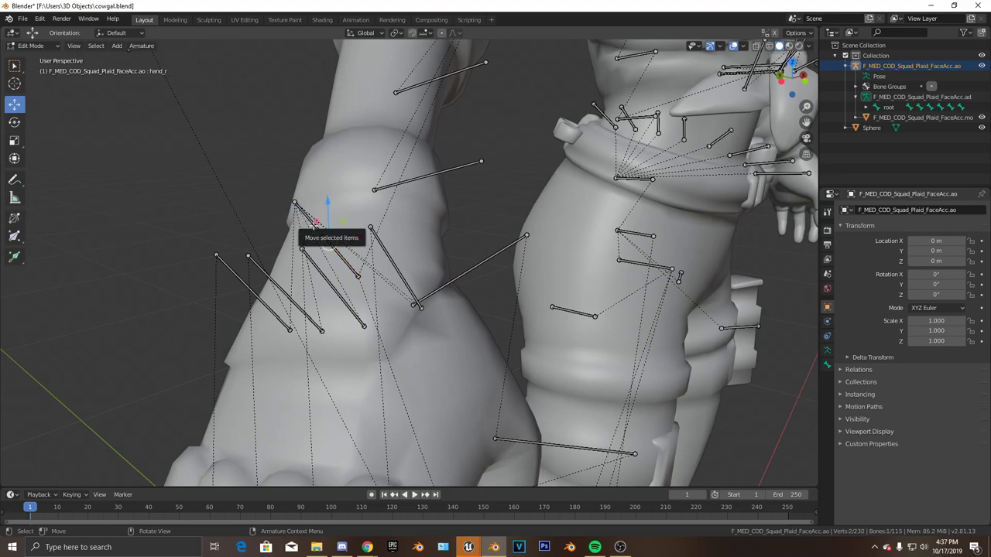
# - Duplicate the hand_r bone in place and rename the copy ik_hand_r
pyautogui.hotkey('shift', 'd')
pyautogui.press('Escape')
pyautogui.click(827, 365)
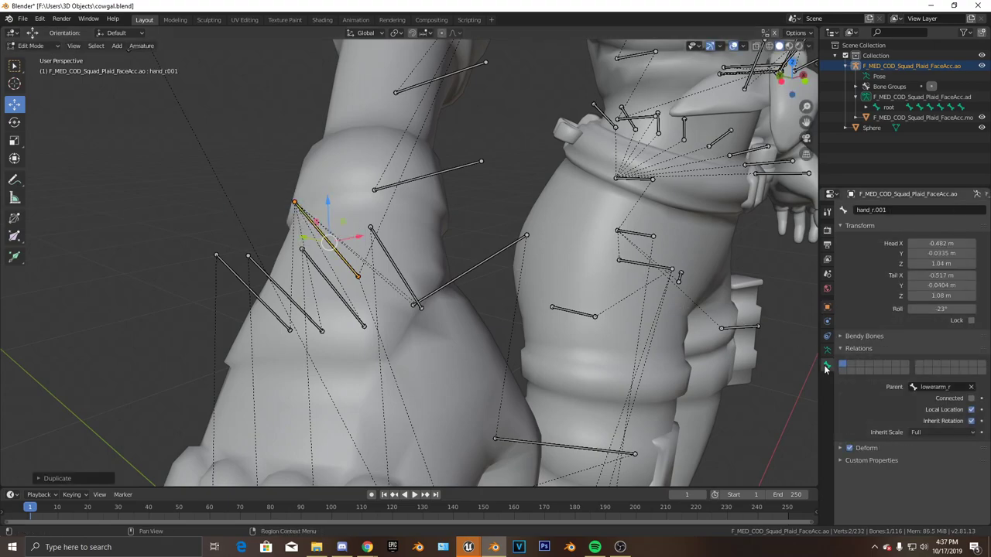
pyautogui.click(901, 210)
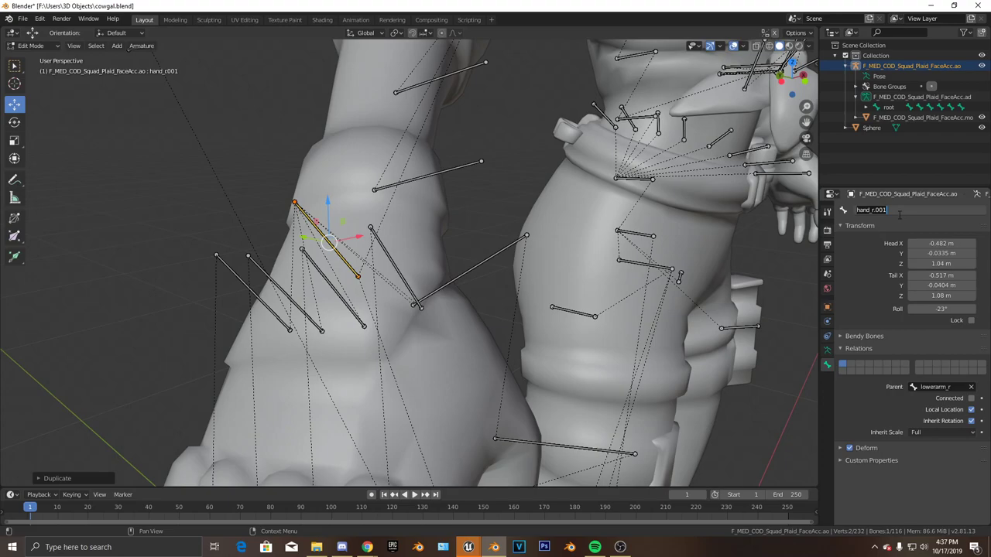
pyautogui.write('ik_')
pyautogui.write('_')
pyautogui.write('hand_')
pyautogui.write('r')
pyautogui.press('Return')
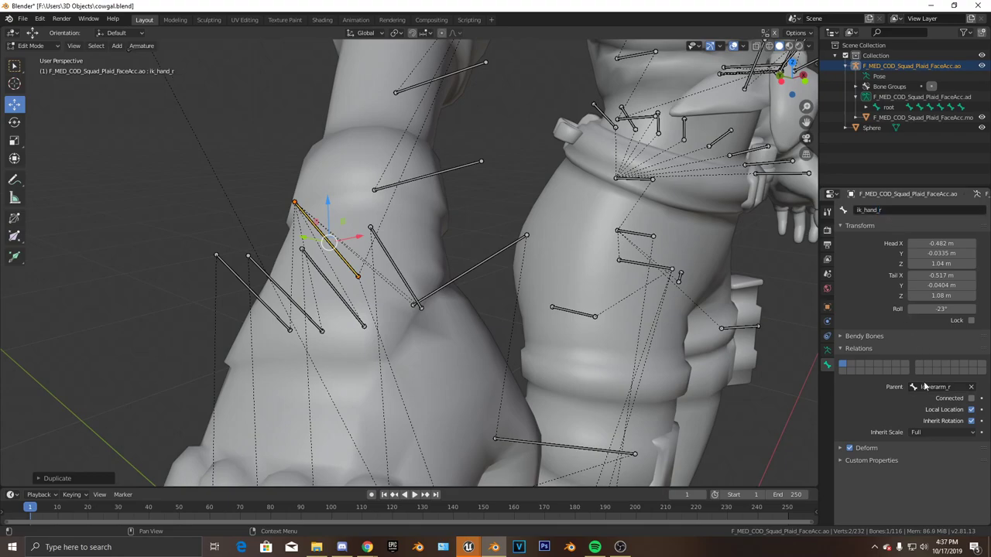
# - Parent the ik_hand_r bone to ik_hand_gun and turn off its Deform option
pyautogui.click(925, 386)
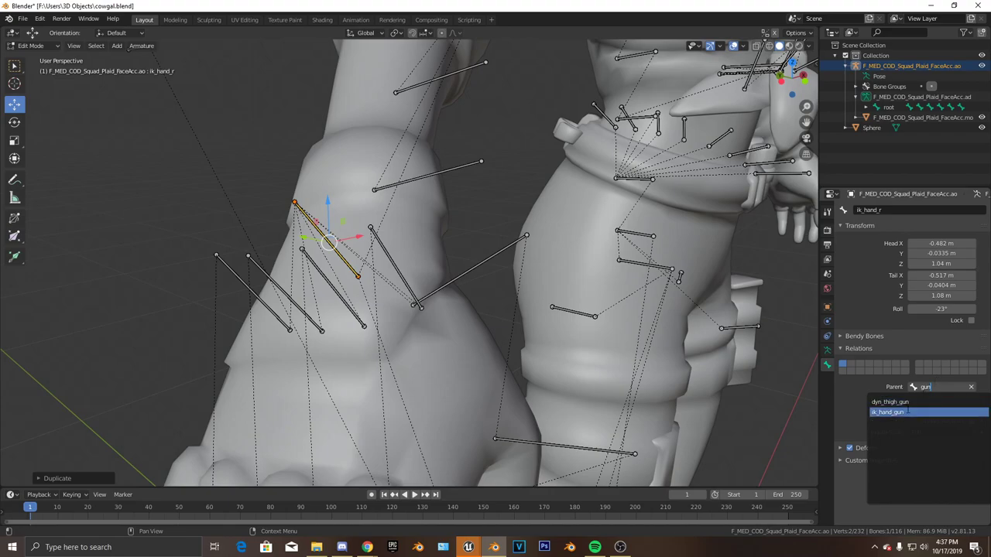
pyautogui.click(909, 412)
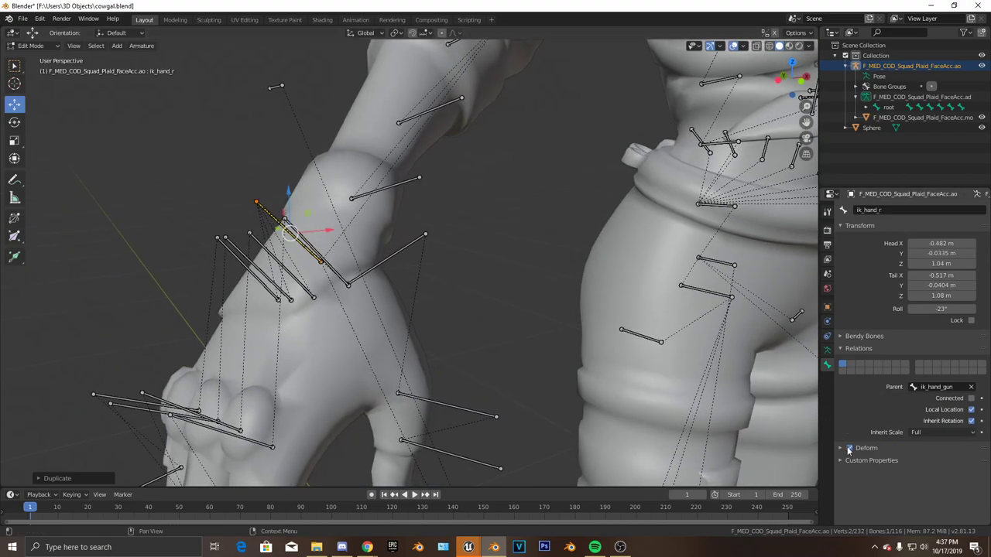
pyautogui.scroll(-5, 496, 279)
# - Switch the armature to Pose Mode and add an IK constraint to hand_r with ik_hand_r as its target
pyautogui.click(48, 48)
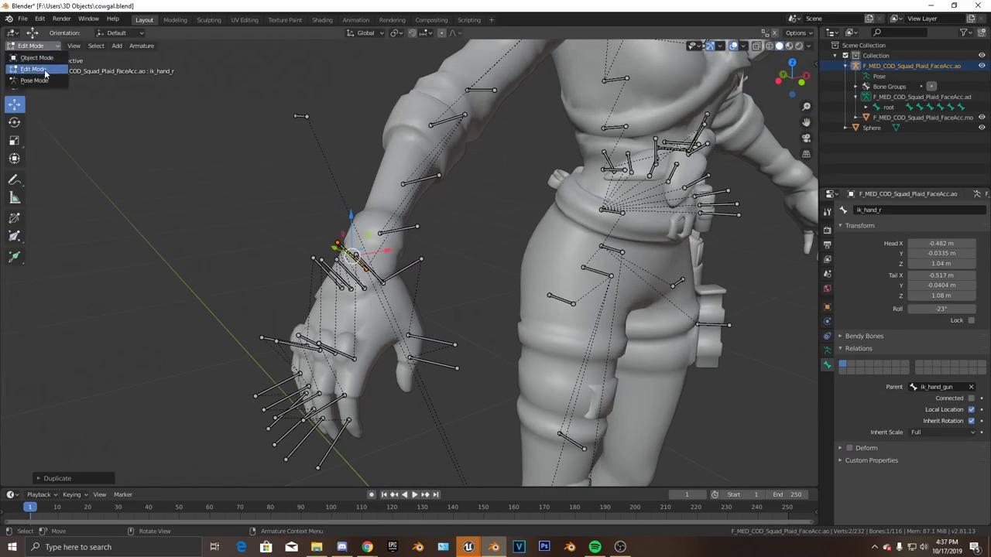
pyautogui.click(44, 81)
pyautogui.scroll(3, 305, 186)
pyautogui.moveTo(304, 185); pyautogui.dragTo(315, 187, button='middle')
pyautogui.scroll(2, 299, 244)
pyautogui.moveTo(299, 244); pyautogui.dragTo(303, 244, button='middle')
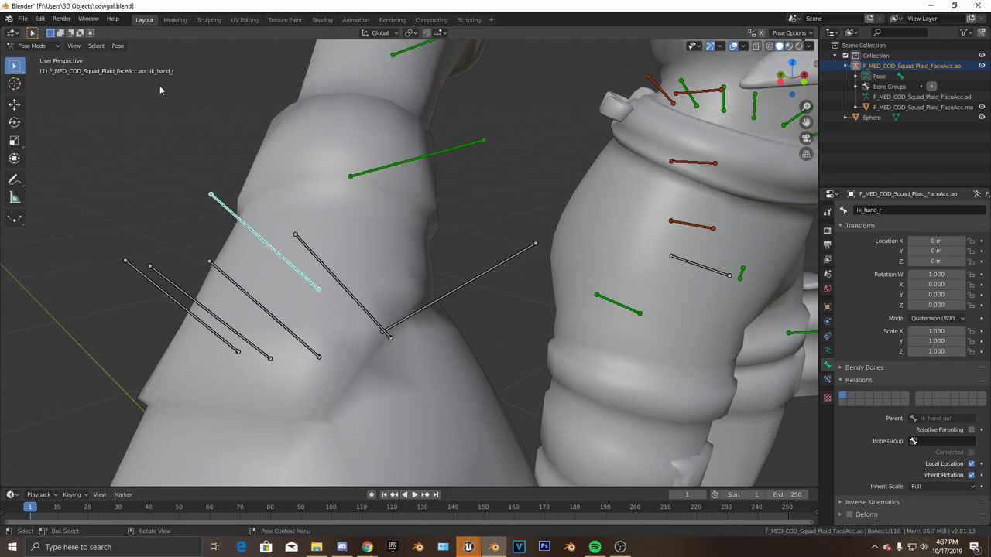
pyautogui.click(241, 233)
pyautogui.scroll(-4, 387, 265)
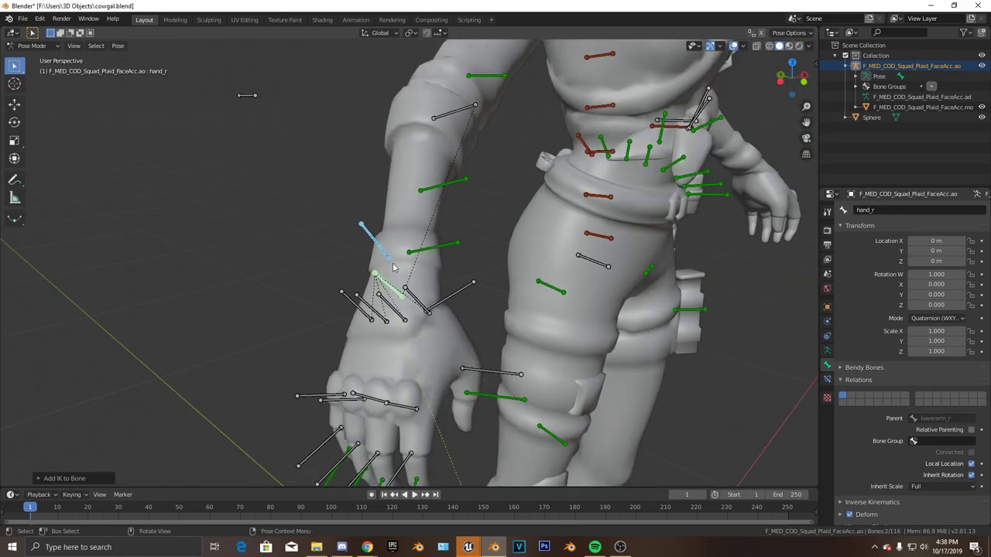
# - Set the chain length of hand_r's IK constraint to 3
pyautogui.moveTo(394, 265); pyautogui.dragTo(448, 271, button='middle')
pyautogui.scroll(3, 363, 262)
pyautogui.click(828, 379)
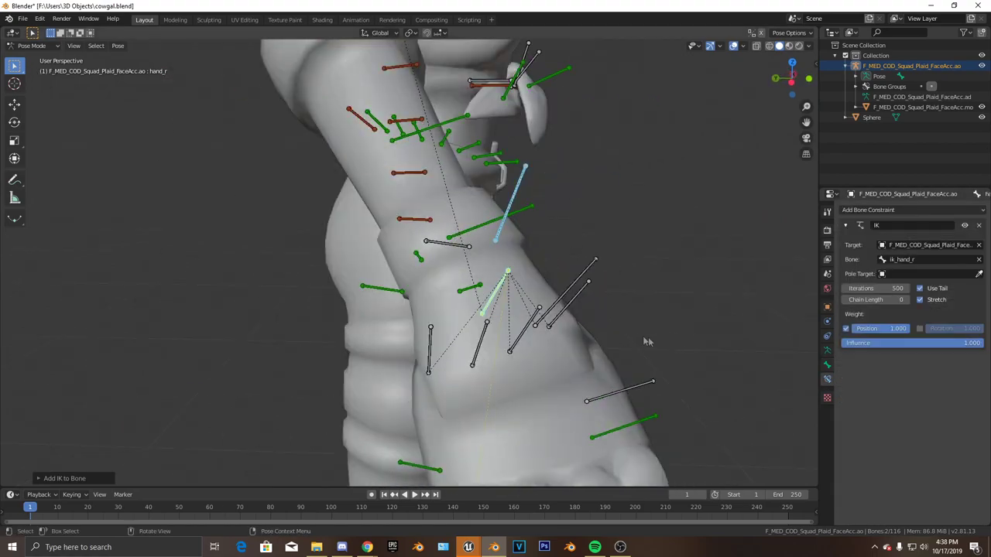
pyautogui.moveTo(646, 340); pyautogui.dragTo(759, 332, button='middle')
pyautogui.click(909, 300)
pyautogui.click(909, 300)
pyautogui.click(909, 299)
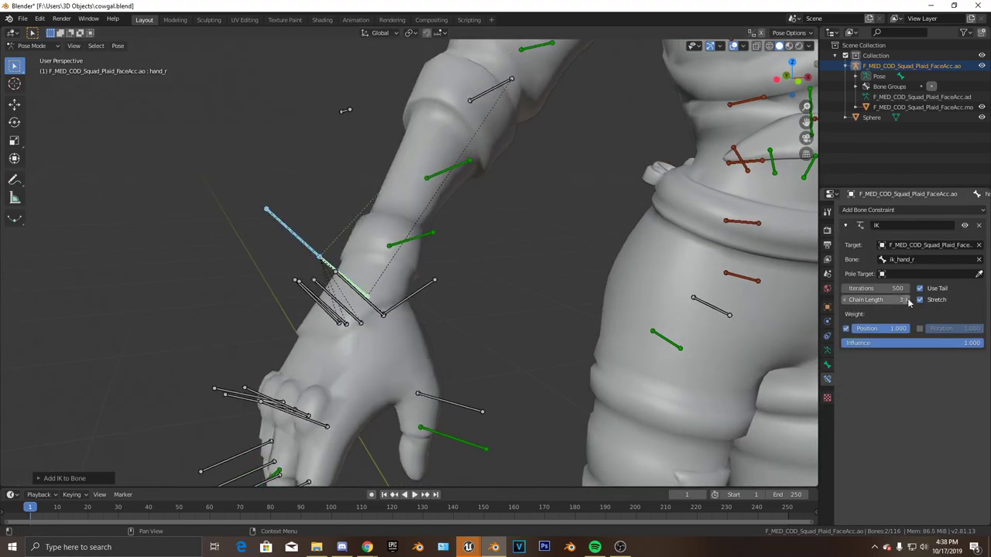
# - Enable the rotation weight in hand_r's IK constraint
pyautogui.scroll(-2, 650, 329)
pyautogui.moveTo(651, 329); pyautogui.dragTo(466, 295, button='middle')
pyautogui.scroll(-3, 502, 322)
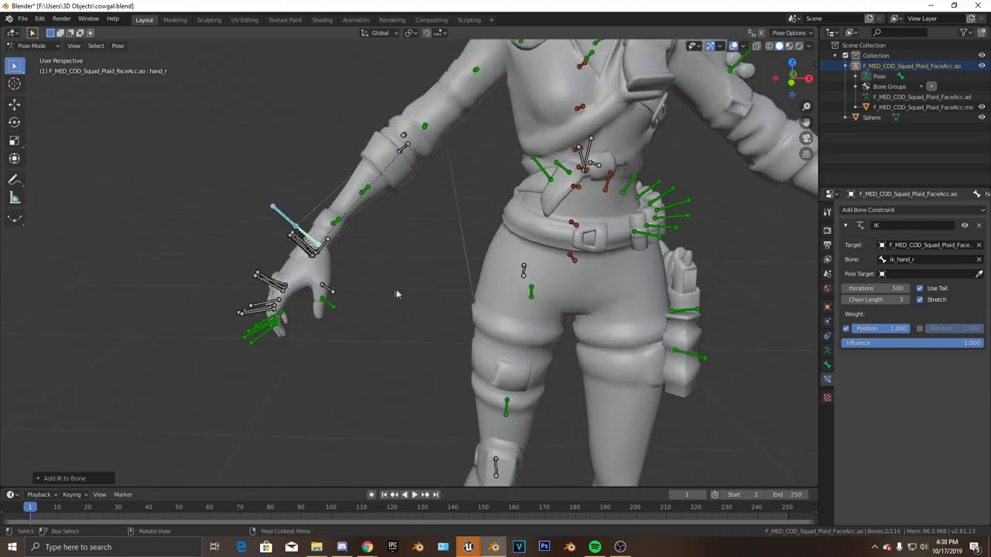
pyautogui.moveTo(398, 294); pyautogui.dragTo(542, 296, button='middle')
pyautogui.scroll(3, 697, 297)
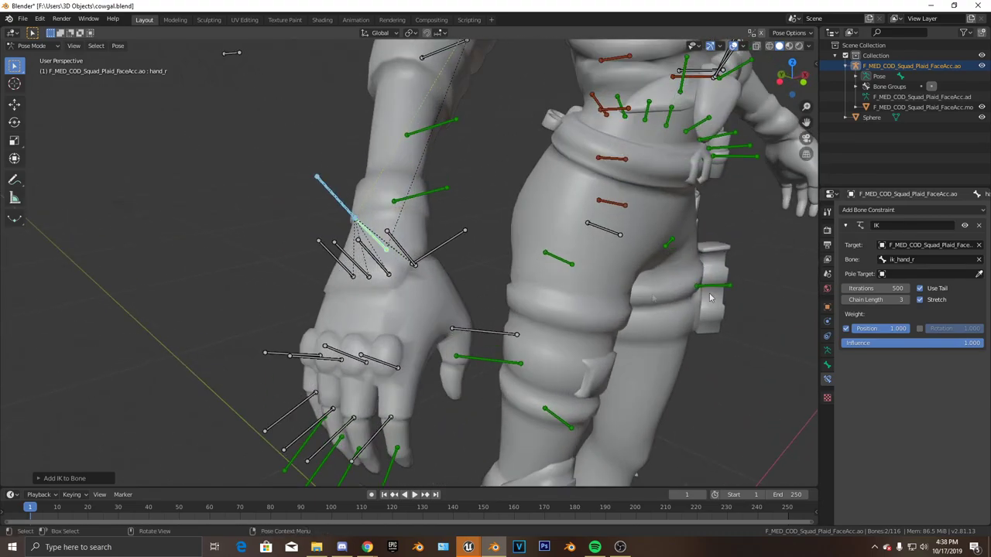
pyautogui.click(920, 328)
pyautogui.scroll(-8, 485, 313)
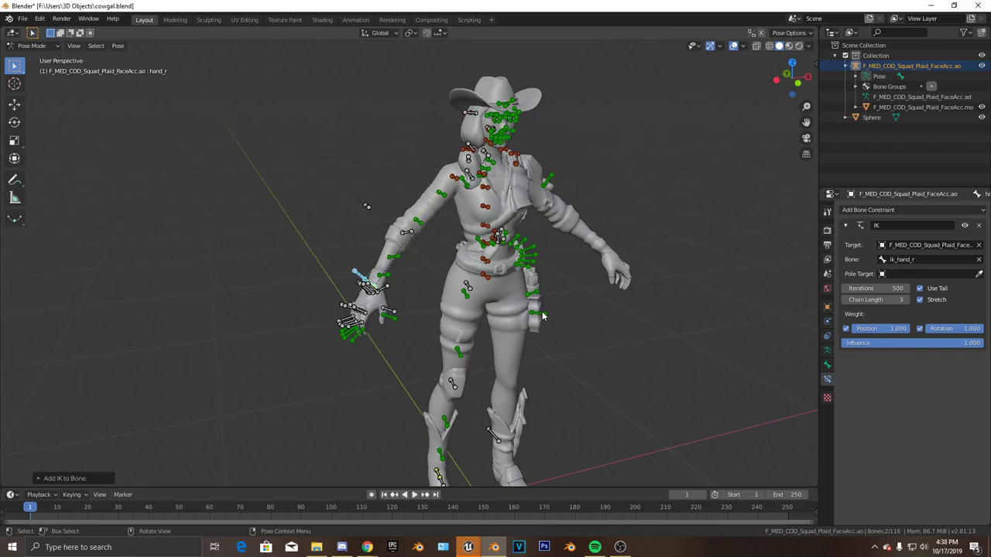
pyautogui.scroll(4, 542, 316)
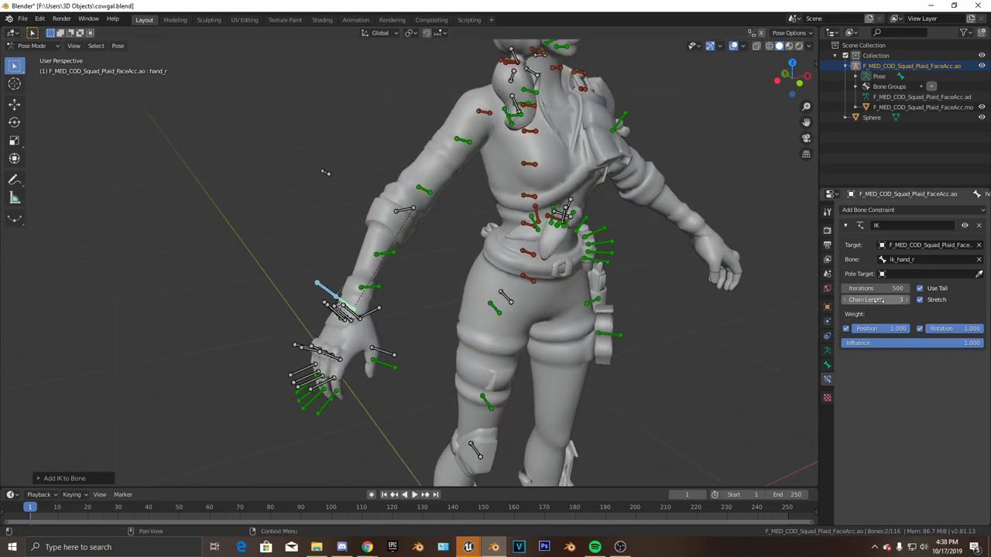
# - Set the IK constraint's pole target to the F_MED_COD_Squad_Plaid_FaceAcc.ao armature with Pole Arm_r as the pole bone
pyautogui.click(901, 273)
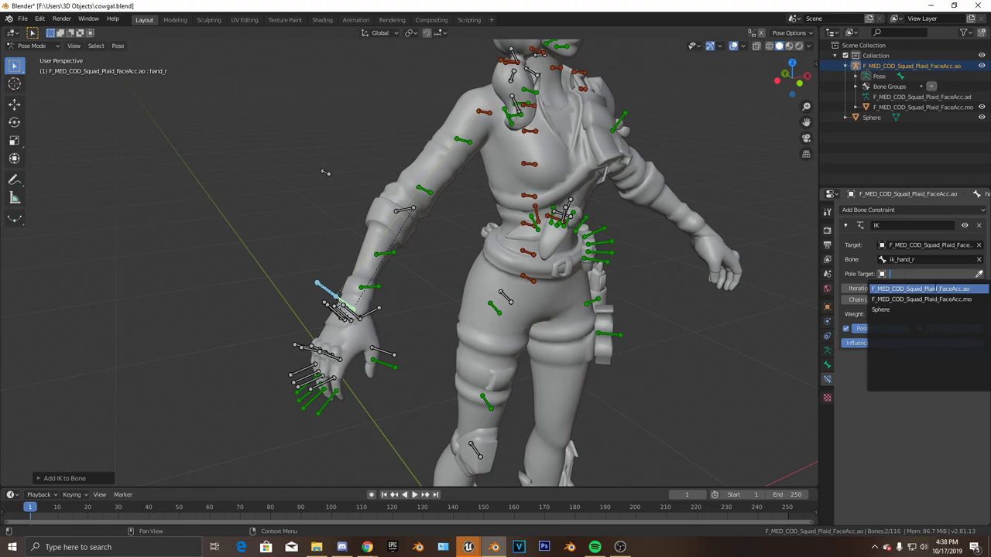
pyautogui.click(921, 289)
pyautogui.click(921, 288)
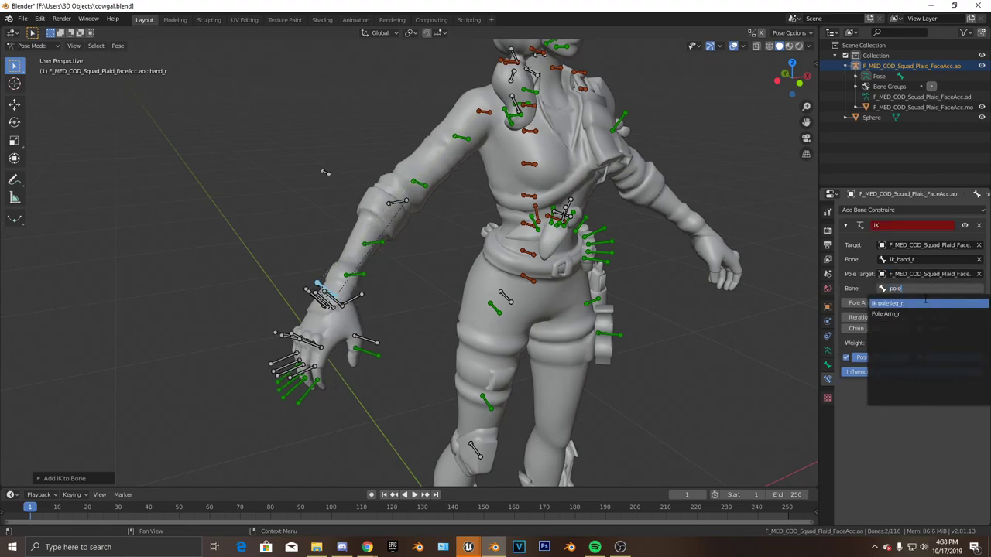
pyautogui.click(907, 313)
pyautogui.moveTo(460, 229); pyautogui.dragTo(423, 214, button='middle')
pyautogui.scroll(4, 408, 226)
pyautogui.scroll(-3, 474, 203)
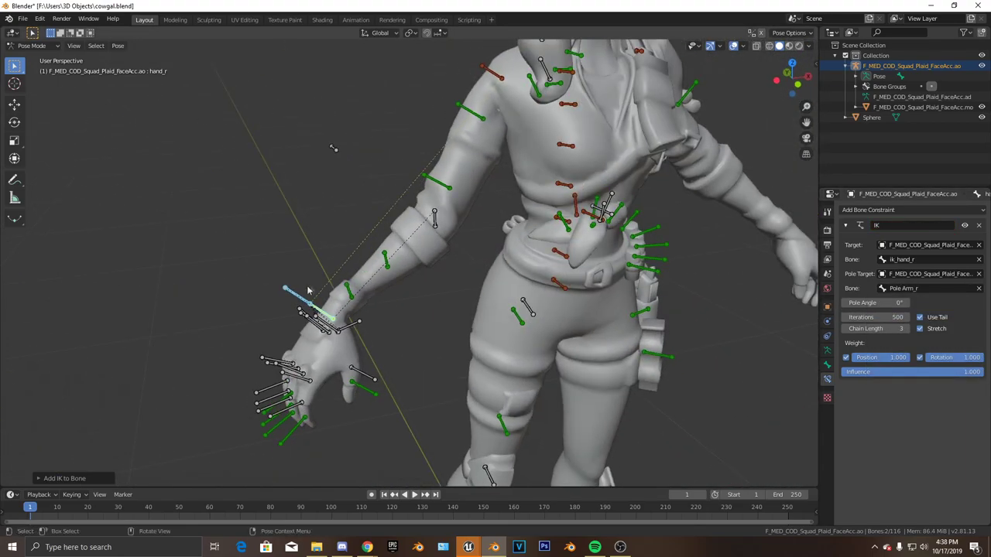
# - Test the arm IK by moving the ik_hand_r bone upward, and undo the move
pyautogui.moveTo(308, 289); pyautogui.dragTo(324, 283, button='middle')
pyautogui.click(329, 286)
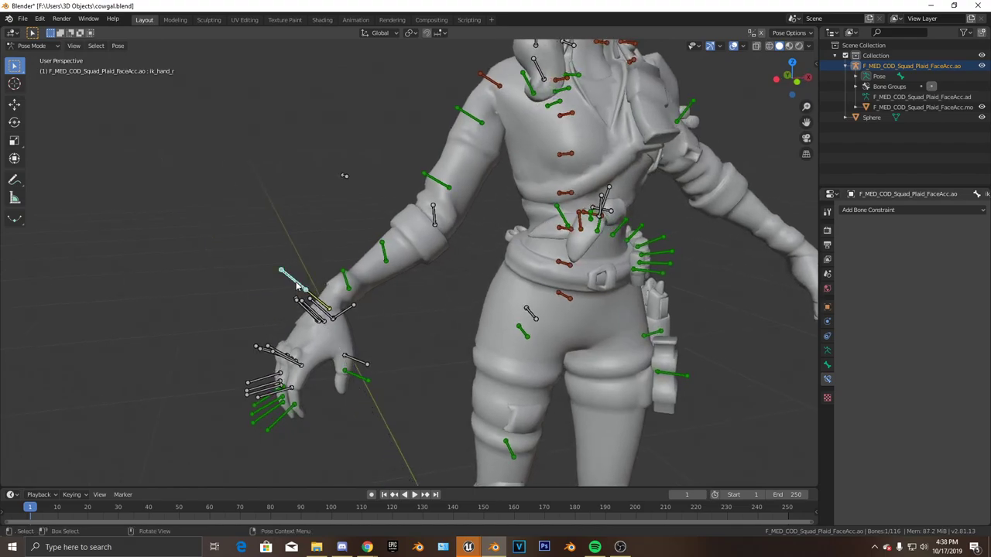
pyautogui.press('g')
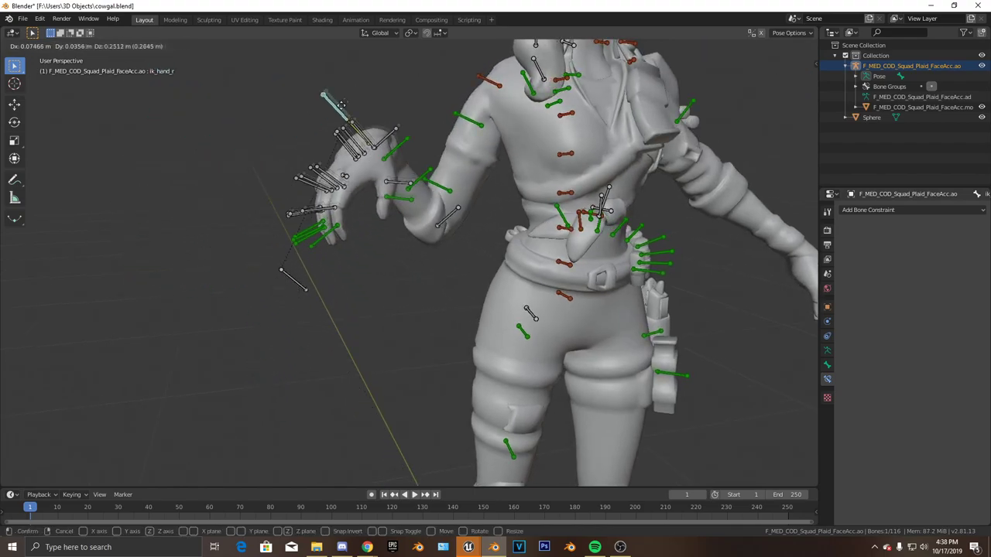
pyautogui.click(379, 84)
pyautogui.hotkey('ctrl', 'z')
# - Set the pole angle of hand_r's IK constraint to 180°
pyautogui.moveTo(343, 246); pyautogui.dragTo(355, 255, button='middle')
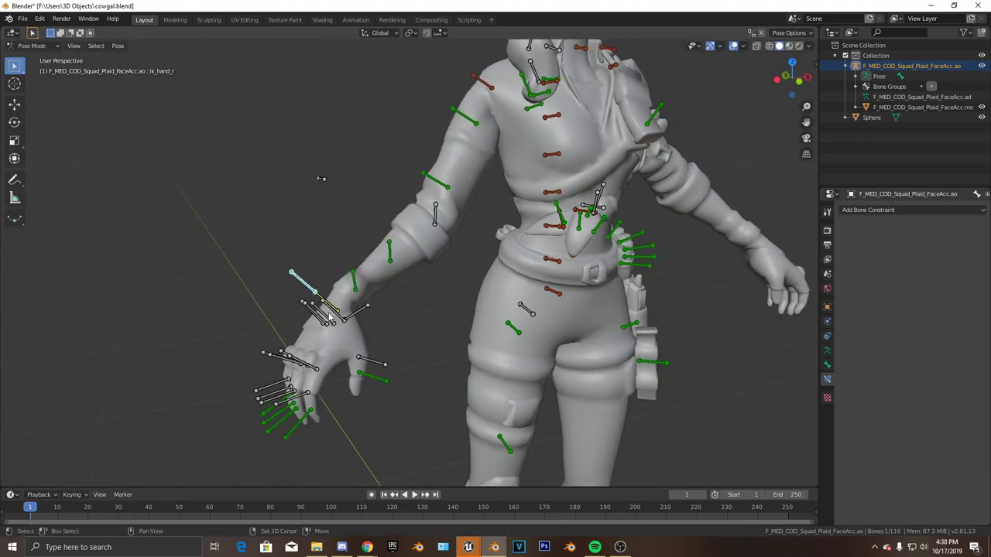
pyautogui.scroll(3, 356, 255)
pyautogui.click(332, 262)
pyautogui.moveTo(502, 285); pyautogui.dragTo(520, 225, button='middle')
pyautogui.scroll(-3, 510, 233)
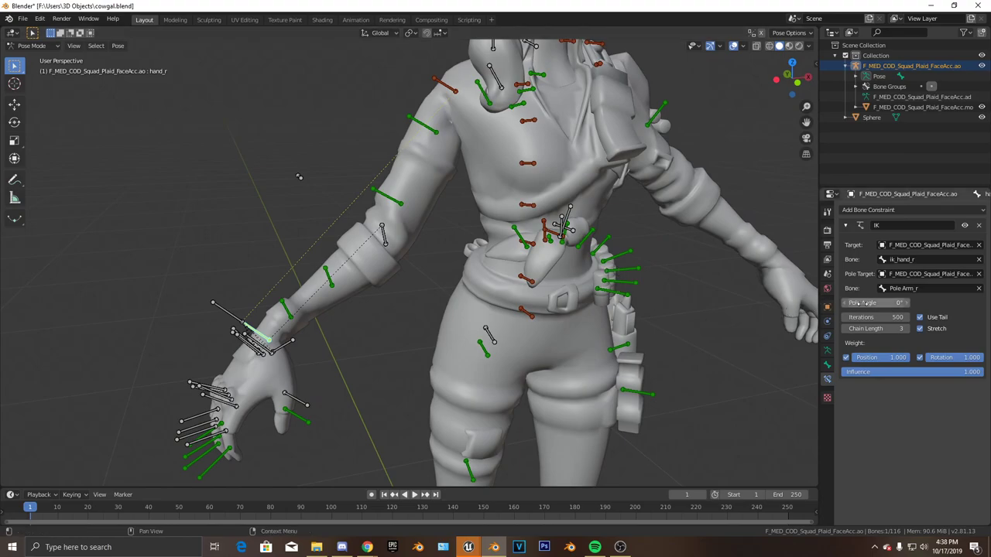
pyautogui.write('0')
pyautogui.press('Return')
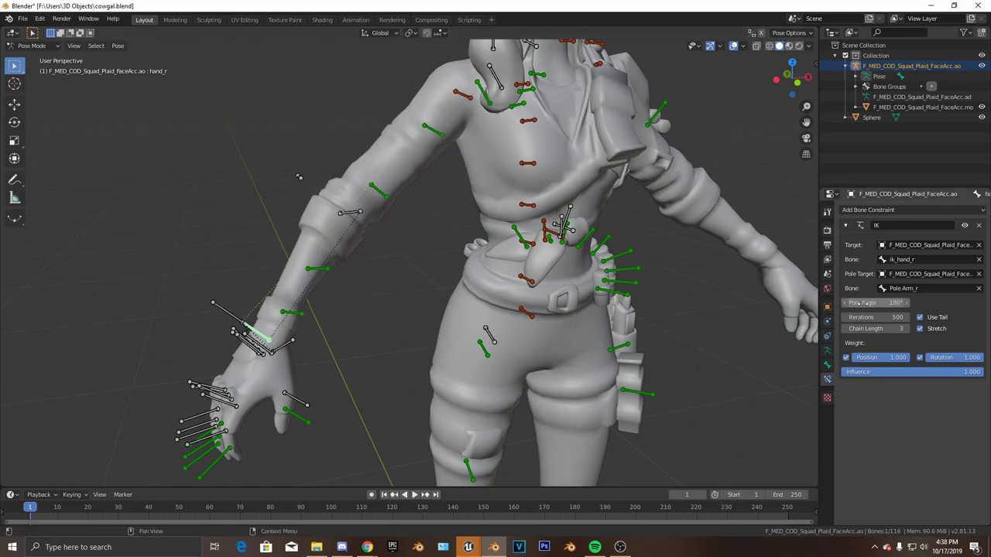
# - Examine the corrected right arm and the legs from several angles
pyautogui.scroll(-3, 495, 264)
pyautogui.moveTo(496, 264); pyautogui.dragTo(453, 166, button='middle')
pyautogui.moveTo(348, 232); pyautogui.dragTo(404, 258, button='middle')
pyautogui.scroll(4, 414, 251)
pyautogui.keyDown('shift'); pyautogui.moveTo(517, 257); pyautogui.dragTo(268, 263, button='middle'); pyautogui.keyUp('shift')
pyautogui.scroll(-4, 483, 303)
pyautogui.moveTo(558, 298); pyautogui.dragTo(475, 286, button='middle')
pyautogui.scroll(-3, 483, 304)
pyautogui.scroll(2, 422, 277)
pyautogui.scroll(3, 475, 287)
pyautogui.scroll(2, 412, 288)
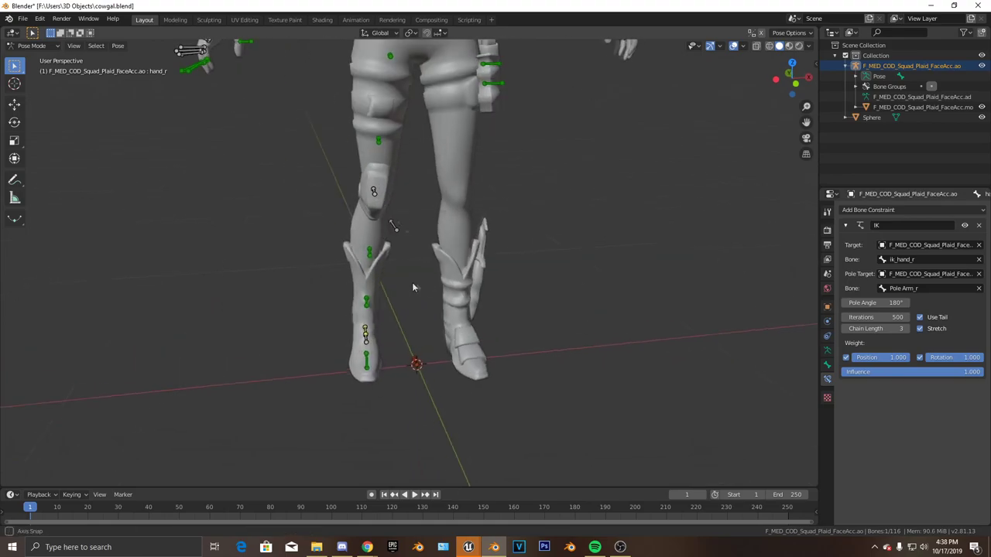
# - Test the right leg's knee direction by moving the ik pole leg_r bone sideways, and undo the move
pyautogui.moveTo(412, 289); pyautogui.dragTo(413, 246, button='middle')
pyautogui.click(450, 214)
pyautogui.scroll(-2, 413, 246)
pyautogui.press('g')
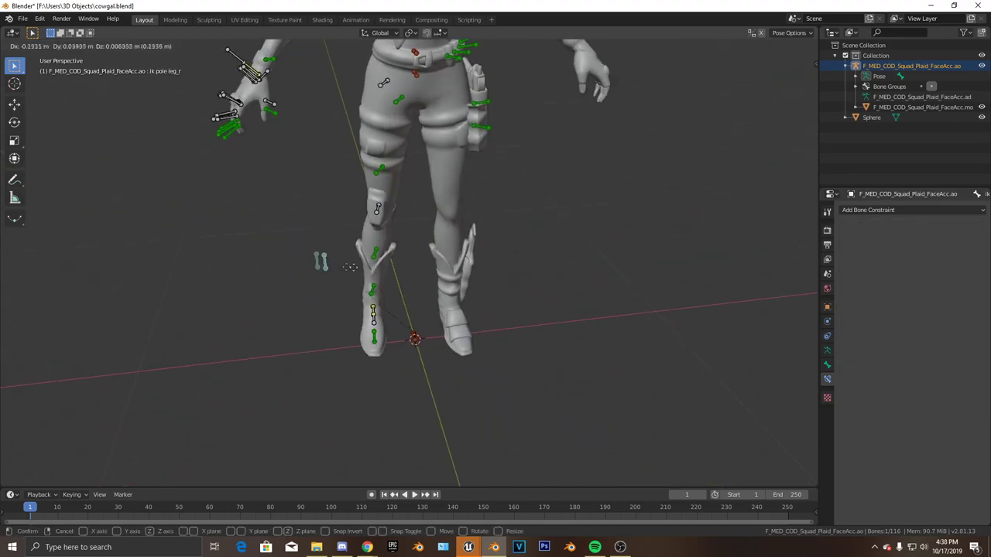
pyautogui.click(418, 260)
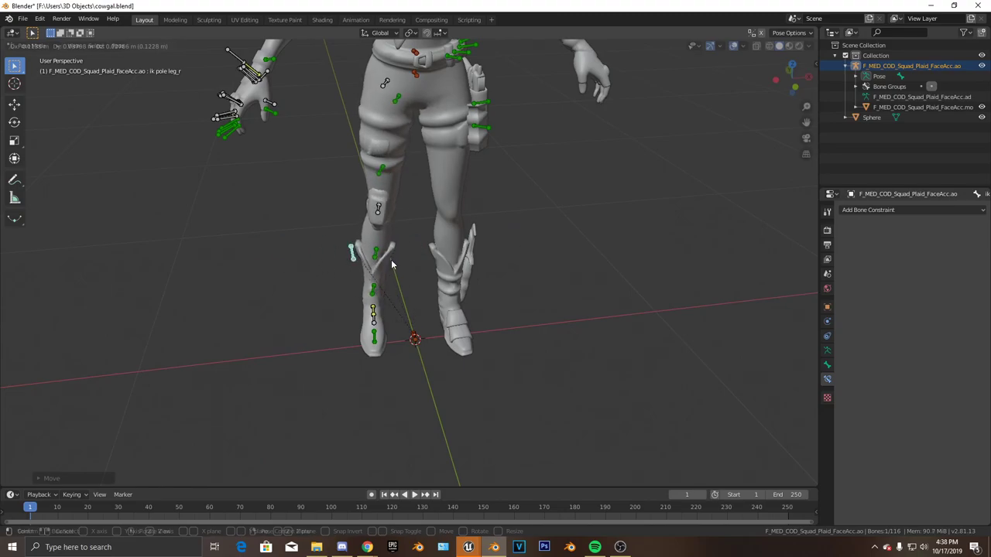
pyautogui.hotkey('ctrl', 'z')
# - Test the right arm's response by moving the ik_hand_gun bone, and undo the move
pyautogui.moveTo(392, 266); pyautogui.dragTo(475, 236, button='middle')
pyautogui.keyDown('shift'); pyautogui.moveTo(463, 197); pyautogui.dragTo(372, 279, button='middle'); pyautogui.keyUp('shift')
pyautogui.scroll(3, 478, 326)
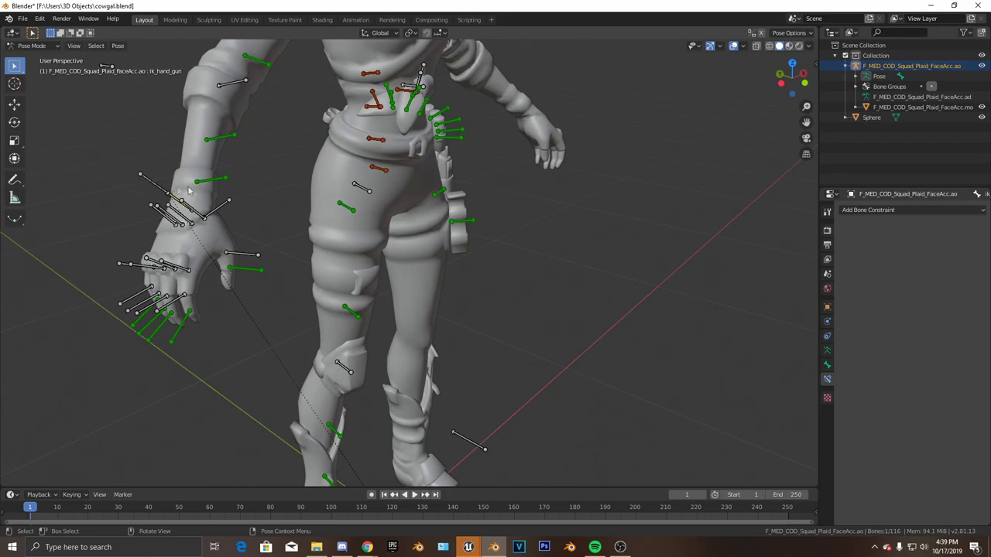
pyautogui.moveTo(188, 190); pyautogui.dragTo(284, 194, button='middle')
pyautogui.press('g')
pyautogui.click(263, 171)
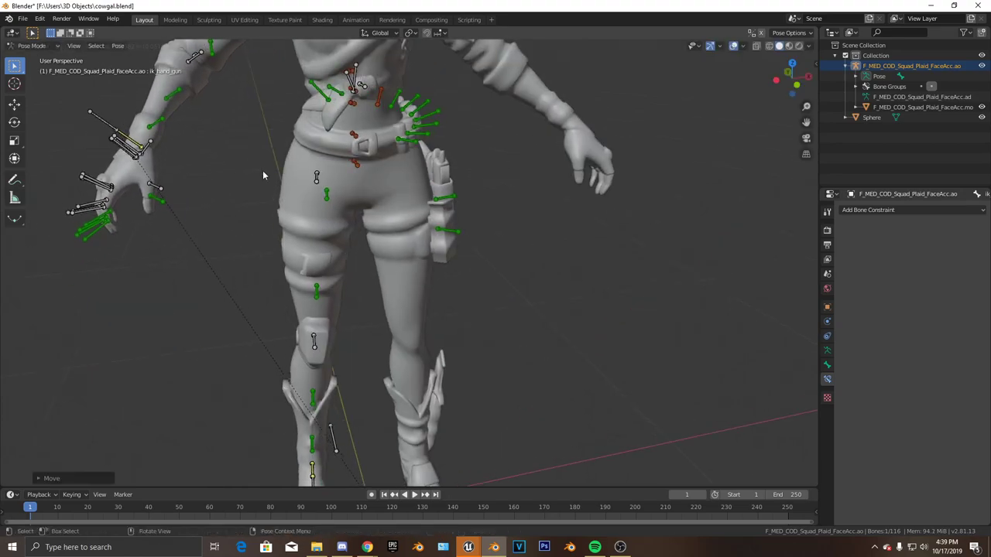
pyautogui.hotkey('ctrl', 'z')
# - Select all bones on the character's right side, from shoulder to foot, in the armature's Edit Mode from the front view
pyautogui.moveTo(317, 208); pyautogui.dragTo(359, 188, button='middle')
pyautogui.scroll(-3, 482, 270)
pyautogui.moveTo(559, 244); pyautogui.dragTo(503, 283, button='middle')
pyautogui.click(34, 46)
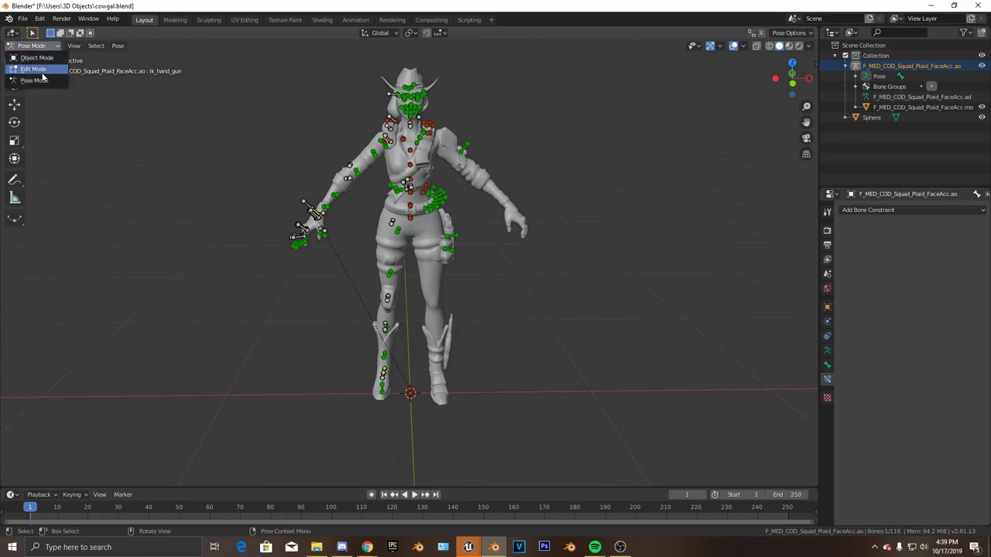
pyautogui.click(34, 69)
pyautogui.press('KP_1')
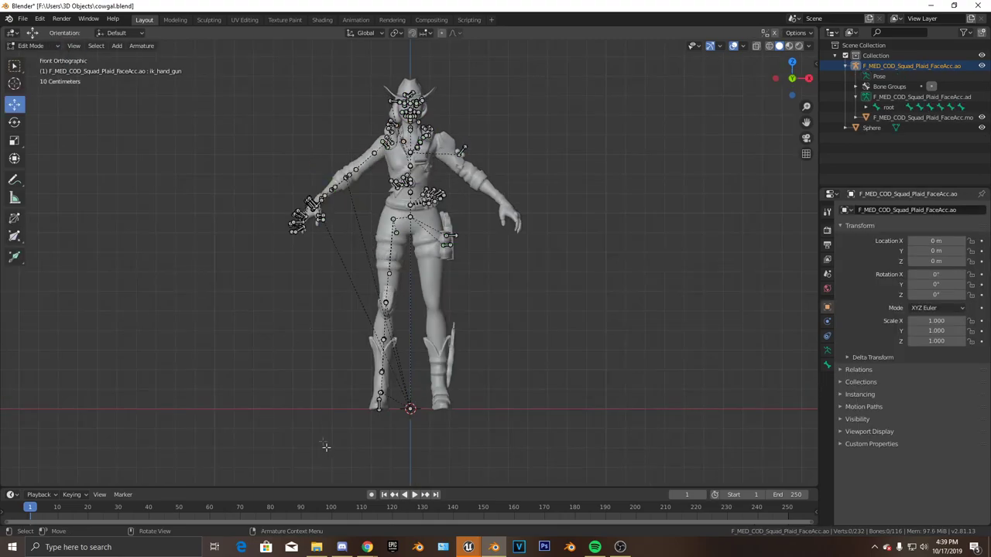
pyautogui.press('b')
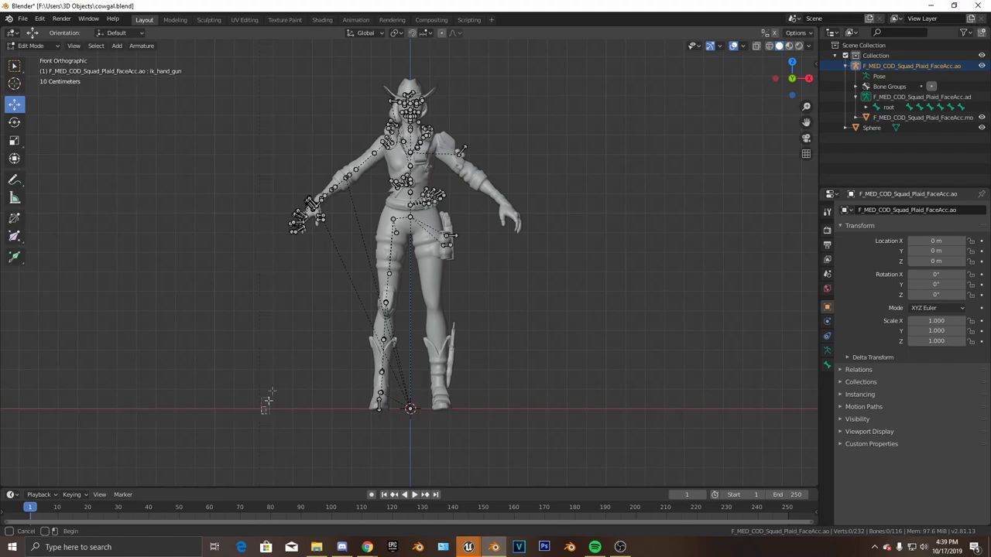
pyautogui.moveTo(262, 413); pyautogui.dragTo(372, 144)
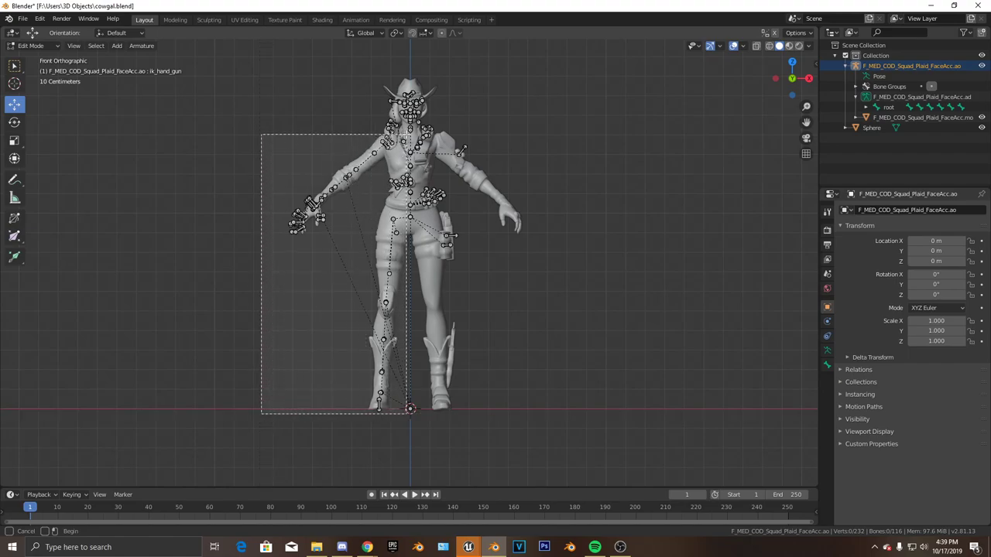
pyautogui.moveTo(371, 143); pyautogui.dragTo(409, 135)
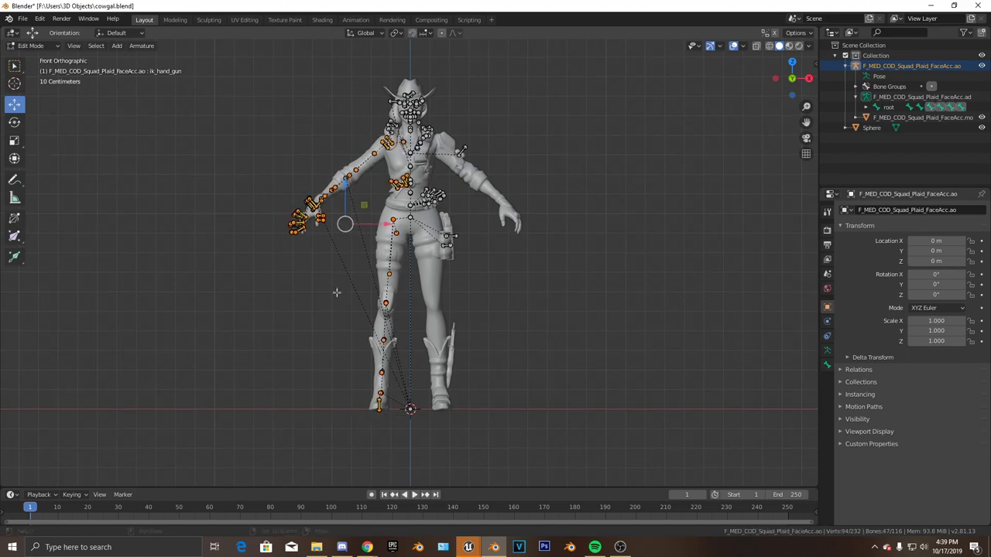
# - Symmetrize the selected right-side bones to the character's left side
pyautogui.moveTo(343, 221); pyautogui.dragTo(515, 348, button='middle')
pyautogui.scroll(6, 375, 271)
pyautogui.scroll(-3, 387, 265)
pyautogui.keyDown('shift'); pyautogui.moveTo(540, 399); pyautogui.dragTo(473, 290, button='middle'); pyautogui.keyUp('shift')
pyautogui.scroll(-2, 472, 290)
pyautogui.keyDown('shift'); pyautogui.moveTo(471, 356); pyautogui.dragTo(469, 279, button='middle'); pyautogui.keyUp('shift')
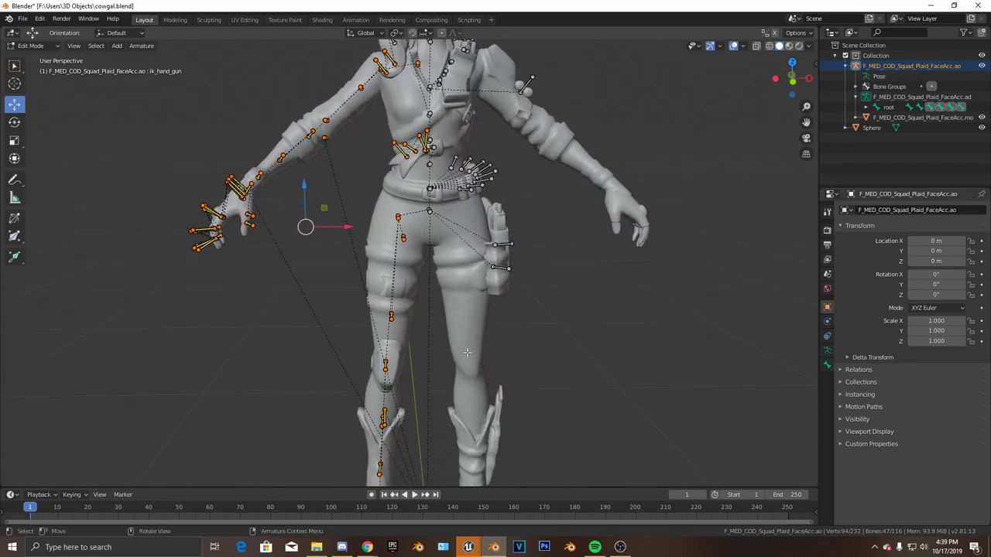
pyautogui.keyDown('shift'); pyautogui.moveTo(466, 333); pyautogui.dragTo(400, 278, button='middle'); pyautogui.keyUp('shift')
pyautogui.scroll(-3, 417, 256)
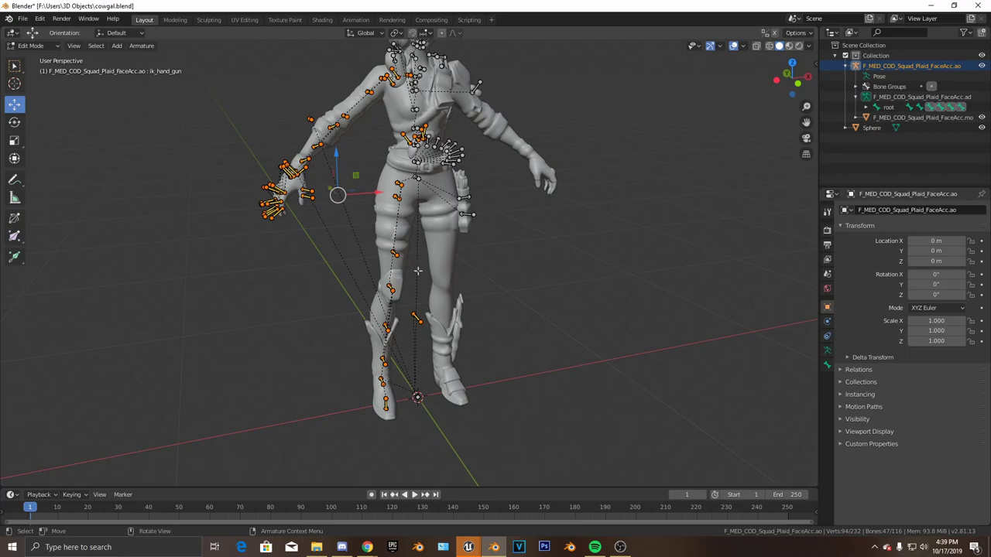
pyautogui.moveTo(417, 271); pyautogui.dragTo(391, 259, button='middle')
pyautogui.rightClick(375, 306)
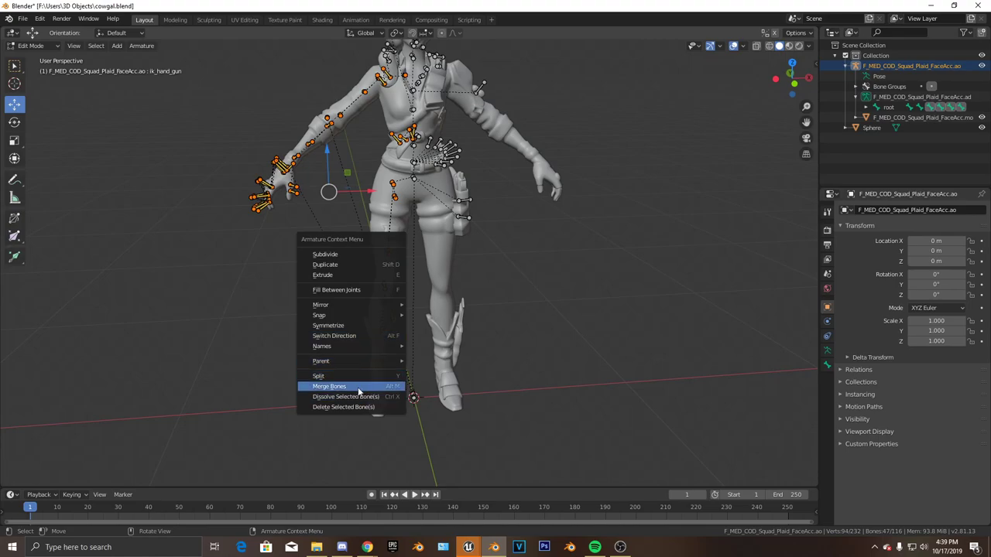
pyautogui.click(356, 324)
# - Change the parent of the dyn_arm_bullet_01 bone to the left arm's upperarm_twist bone
pyautogui.moveTo(354, 324); pyautogui.dragTo(463, 379, button='middle')
pyautogui.scroll(2, 463, 379)
pyautogui.moveTo(450, 266); pyautogui.dragTo(489, 265, button='middle')
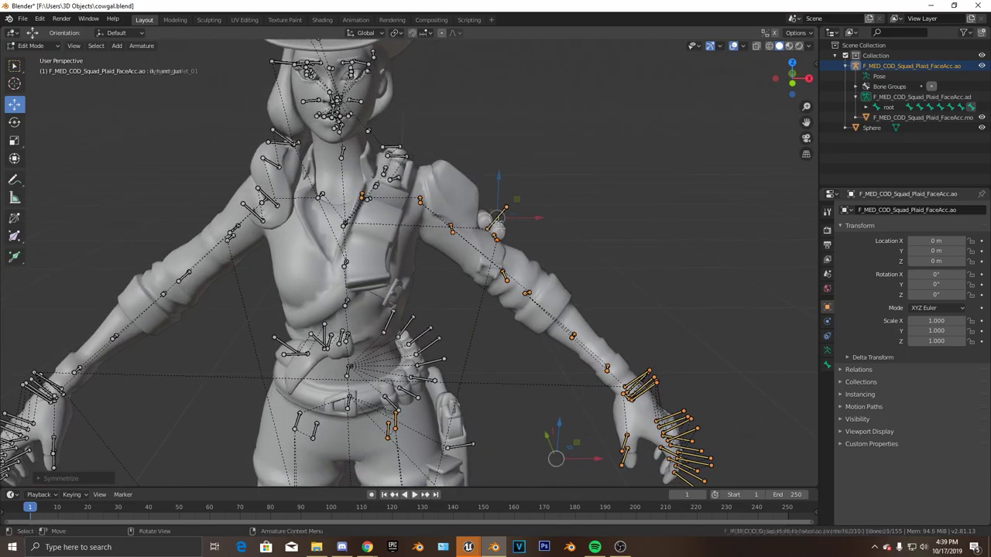
pyautogui.click(498, 225)
pyautogui.moveTo(499, 229); pyautogui.dragTo(518, 310, button='middle')
pyautogui.keyDown('shift'); pyautogui.moveTo(535, 364); pyautogui.dragTo(467, 258, button='middle'); pyautogui.keyUp('shift')
pyautogui.scroll(-2, 511, 221)
pyautogui.click(827, 365)
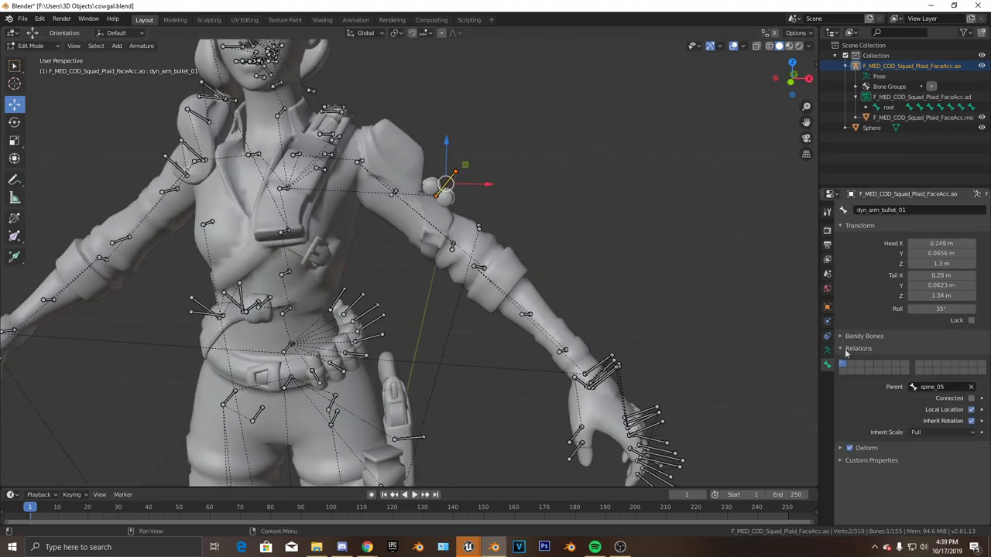
pyautogui.click(943, 388)
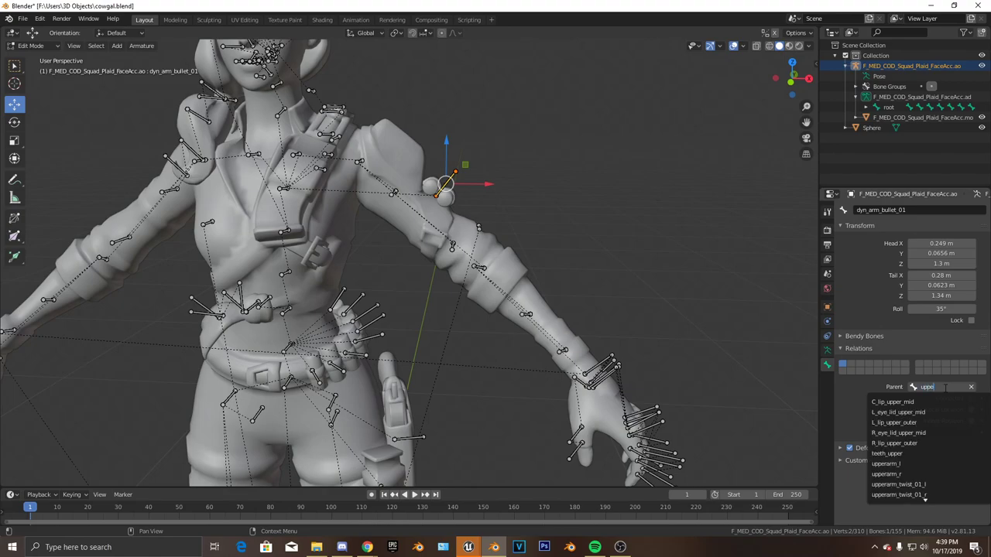
pyautogui.press('Down')
pyautogui.press('Down')
pyautogui.press('Down')
pyautogui.press('Down')
pyautogui.press('Down')
pyautogui.press('Down')
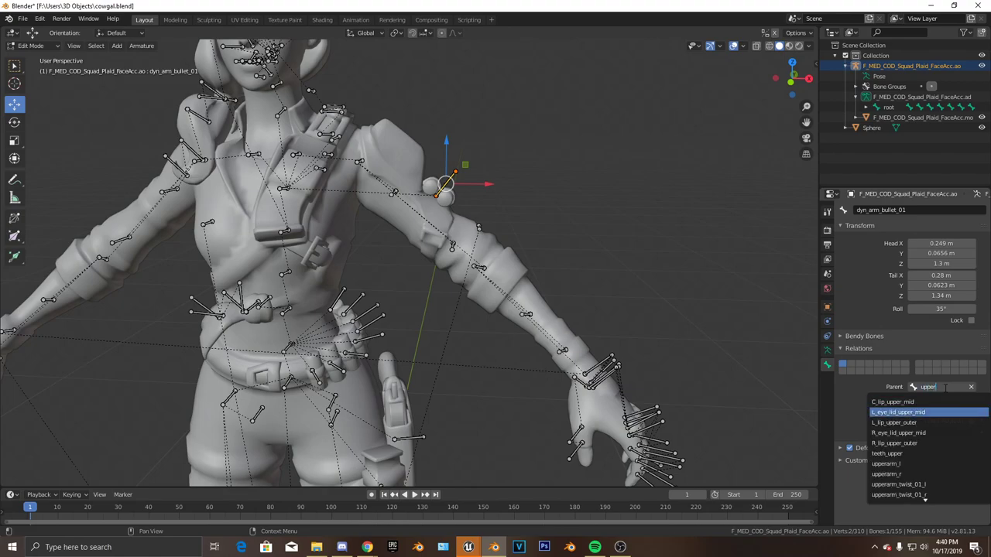
pyautogui.press('Return')
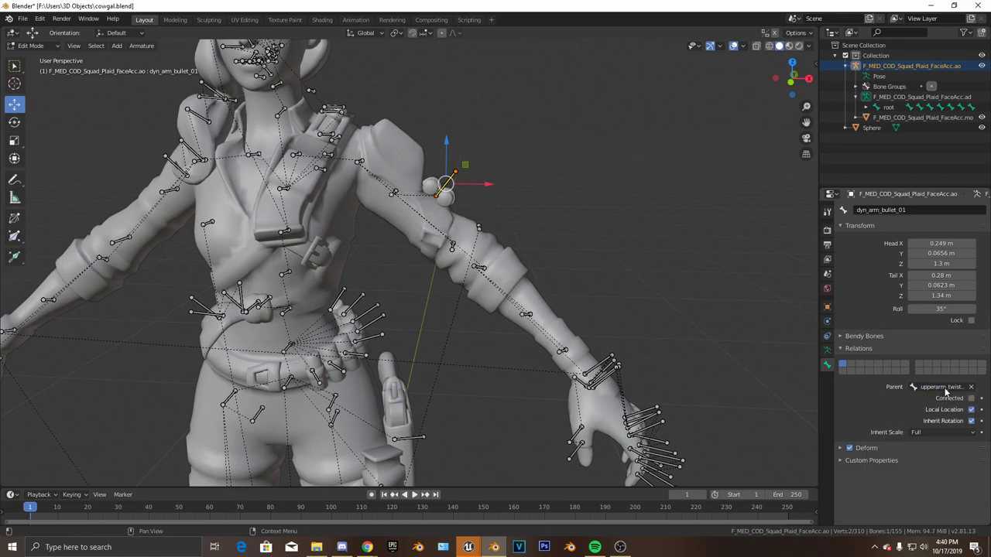
# - Switch the armature to Pose Mode and set the pole angle of hand_l's IK constraint to 0°
pyautogui.scroll(-5, 472, 337)
pyautogui.moveTo(456, 340); pyautogui.dragTo(444, 229, button='middle')
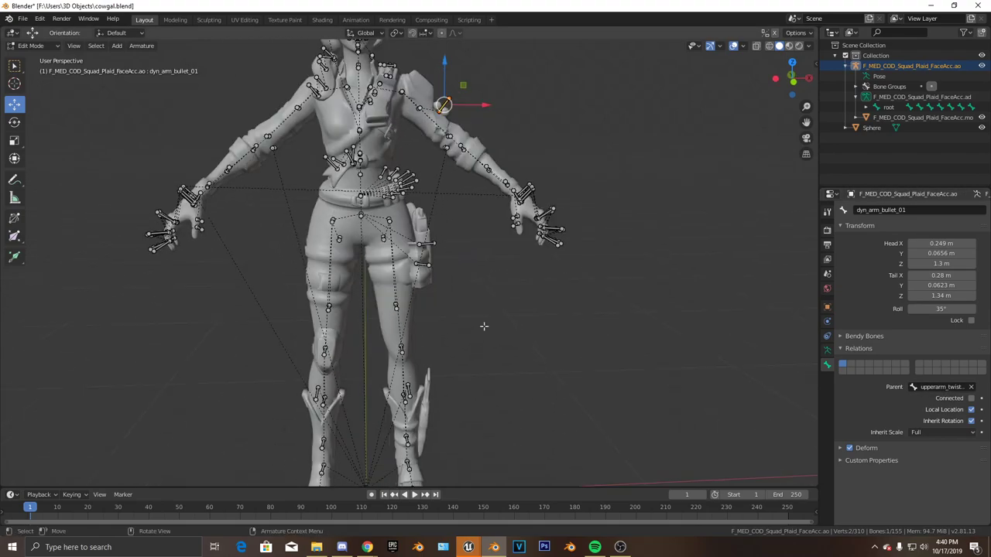
pyautogui.moveTo(485, 327); pyautogui.dragTo(419, 339, button='middle')
pyautogui.keyDown('shift'); pyautogui.moveTo(418, 339); pyautogui.dragTo(399, 264, button='middle'); pyautogui.keyUp('shift')
pyautogui.click(31, 46)
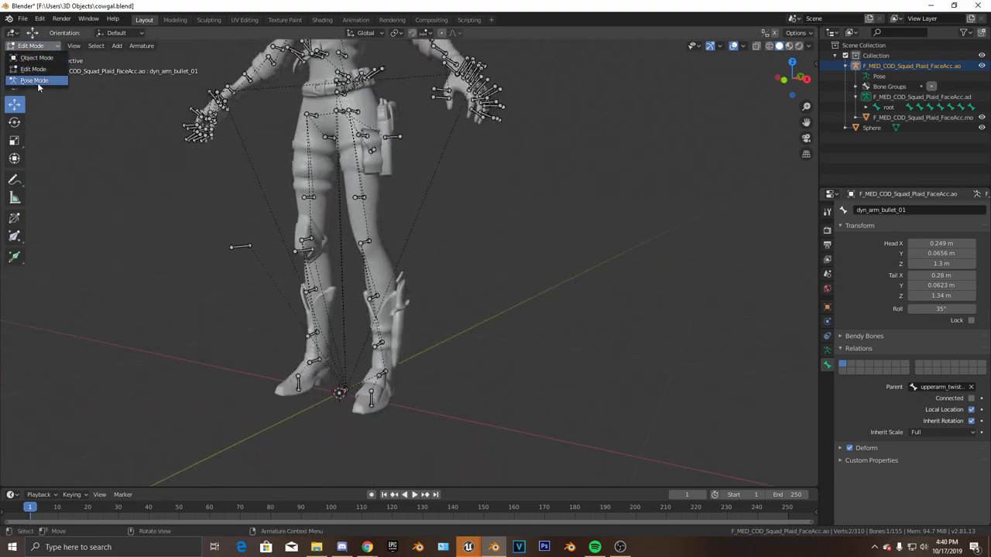
pyautogui.click(38, 83)
pyautogui.moveTo(341, 232); pyautogui.dragTo(480, 284, button='middle')
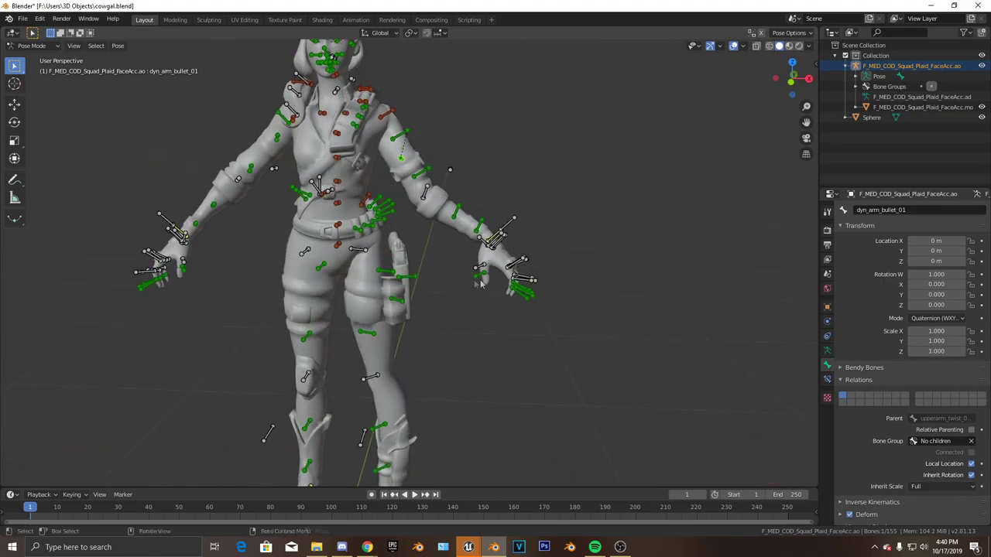
pyautogui.scroll(3, 496, 264)
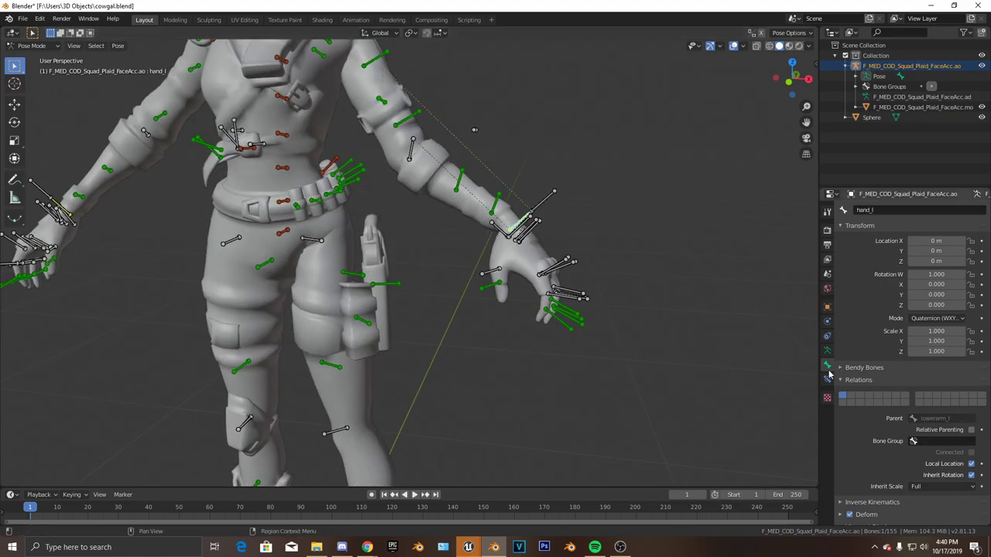
pyautogui.click(827, 379)
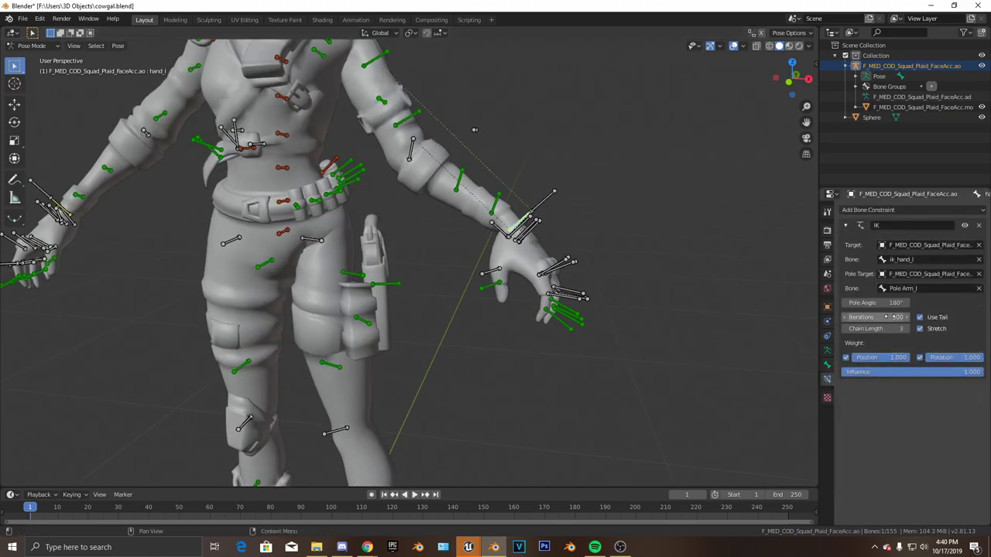
pyautogui.press('Return')
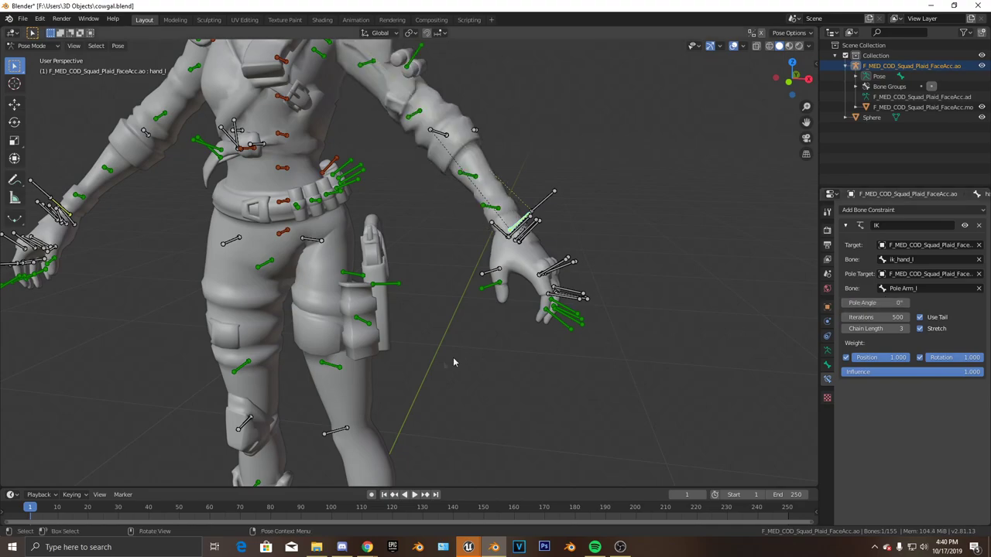
# - Set the pole angle of foot_l's IK constraint to 180°
pyautogui.moveTo(412, 393); pyautogui.dragTo(432, 308, button='middle')
pyautogui.click(404, 360)
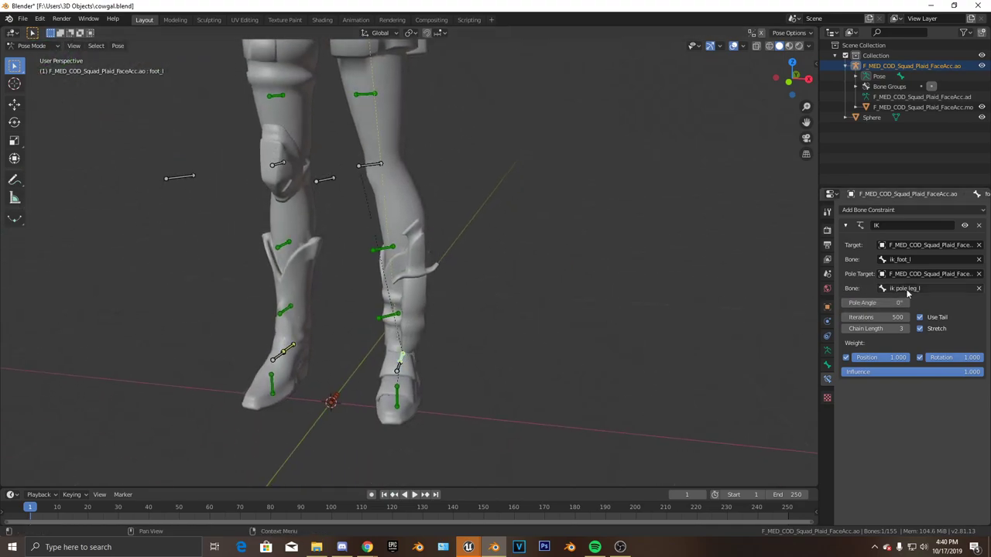
pyautogui.press('Return')
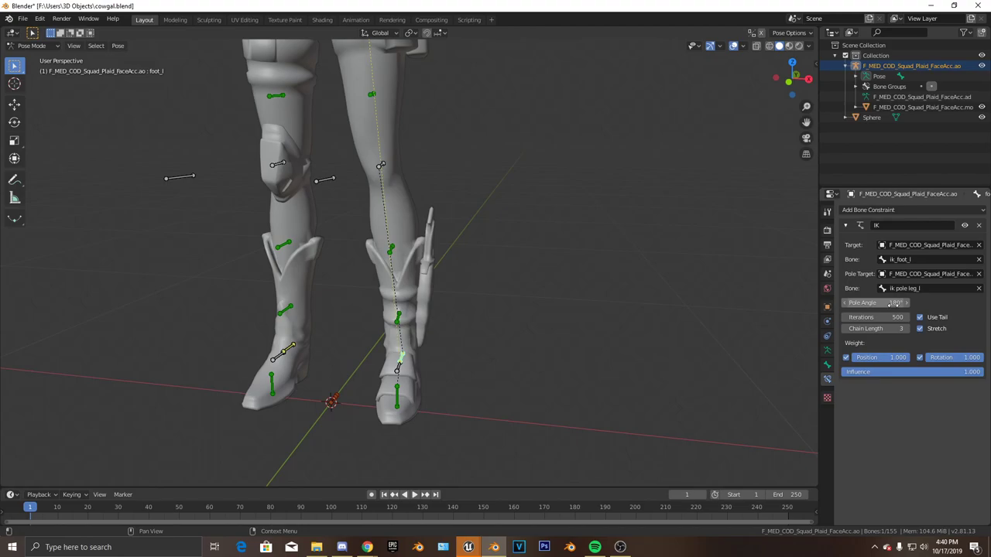
# - Test the arm and leg IK by moving the pelvis bone, and undo the move
pyautogui.moveTo(442, 339); pyautogui.dragTo(391, 248, button='middle')
pyautogui.scroll(3, 510, 298)
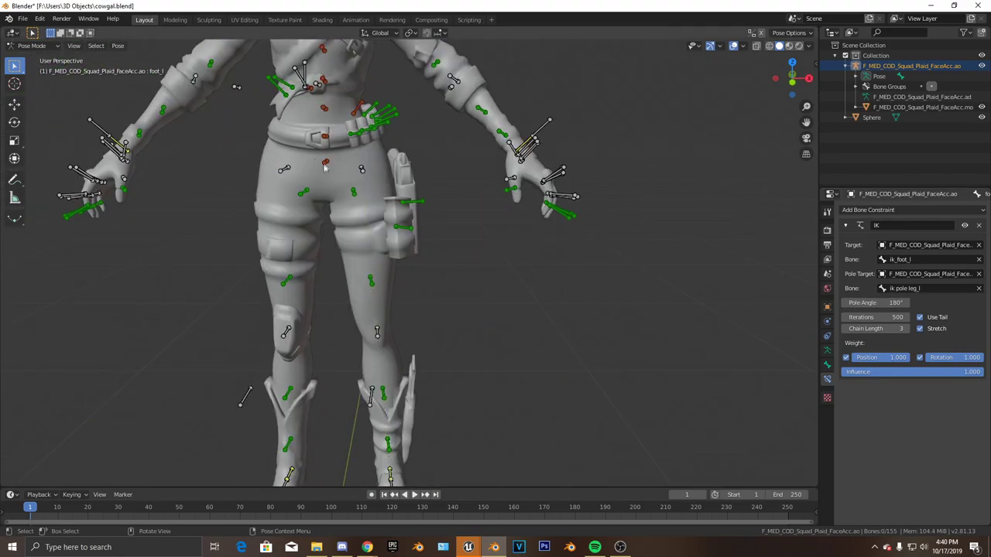
pyautogui.click(325, 166)
pyautogui.scroll(-4, 345, 181)
pyautogui.moveTo(348, 182); pyautogui.dragTo(404, 190, button='middle')
pyautogui.press('g')
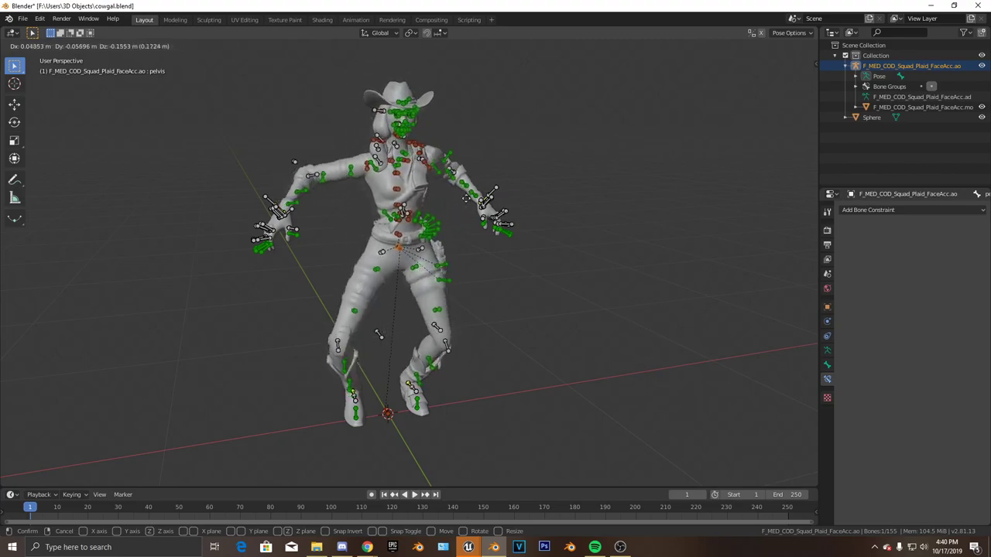
pyautogui.click(446, 214)
pyautogui.hotkey('ctrl', 'z')
# - Test the left foot control by rotating and raising the ik_foot_l bone, and undo both changes
pyautogui.moveTo(471, 398); pyautogui.dragTo(501, 391, button='middle')
pyautogui.keyDown('shift'); pyautogui.moveTo(498, 422); pyautogui.dragTo(496, 336, button='middle'); pyautogui.keyUp('shift')
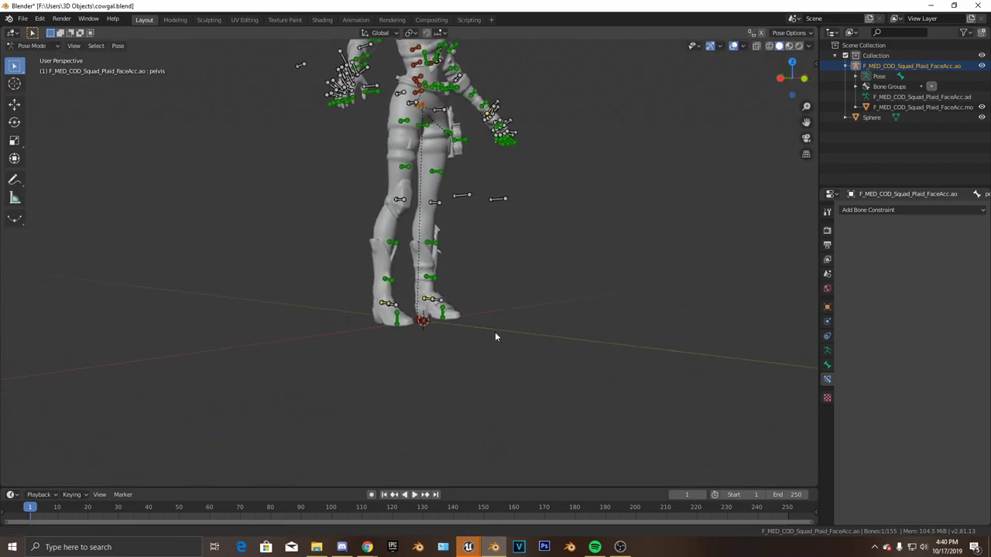
pyautogui.scroll(2, 480, 339)
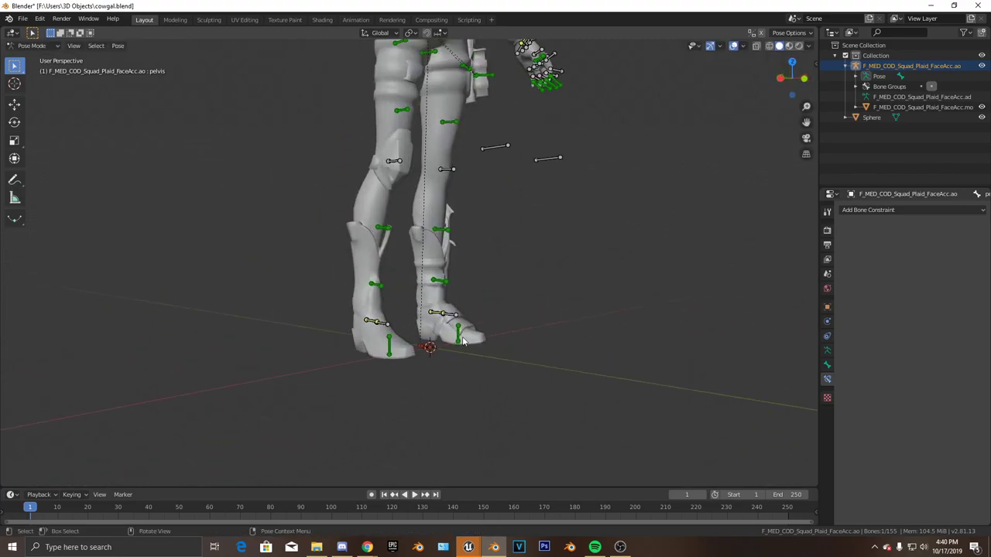
pyautogui.click(15, 123)
pyautogui.moveTo(465, 302); pyautogui.dragTo(441, 269)
pyautogui.press('g')
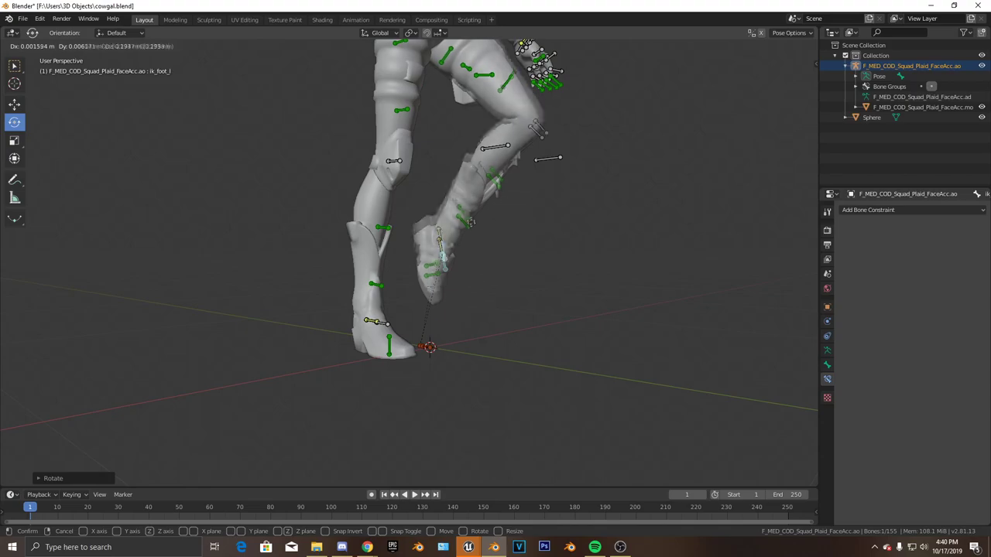
pyautogui.click(474, 226)
pyautogui.hotkey('ctrl', 'z')
pyautogui.moveTo(569, 217); pyautogui.dragTo(536, 217, button='middle')
pyautogui.hotkey('ctrl', 'z')
# - Add a circle empty at the world origin in Object Mode and scale it down to 0.105
pyautogui.scroll(-1, 524, 168)
pyautogui.keyDown('shift'); pyautogui.moveTo(523, 168); pyautogui.dragTo(542, 267, button='middle'); pyautogui.keyUp('shift')
pyautogui.moveTo(542, 263)
pyautogui.mouseDown(button='middle')
pyautogui.moveTo(525, 250)
pyautogui.moveTo(552, 273)
pyautogui.mouseUp(button='middle')
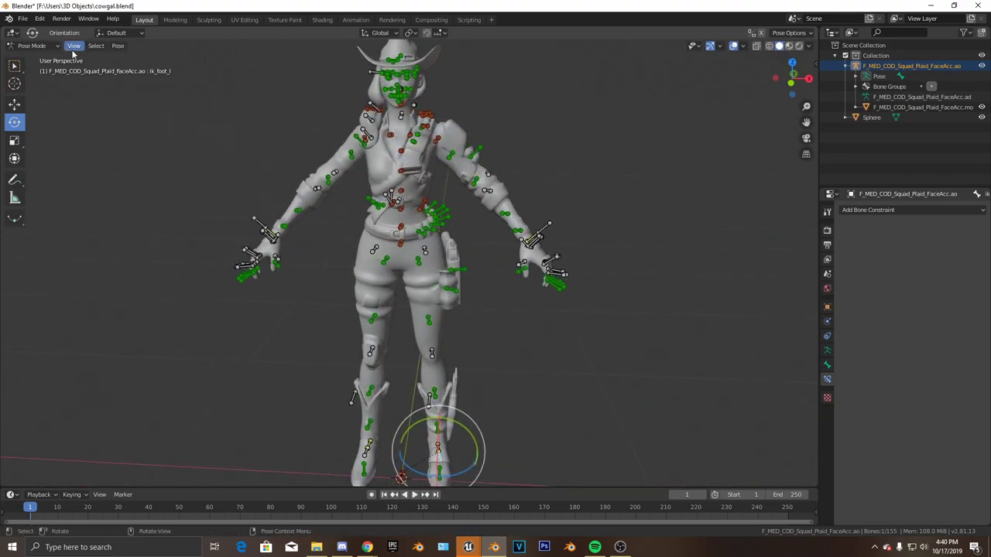
pyautogui.click(31, 45)
pyautogui.click(31, 62)
pyautogui.moveTo(333, 132); pyautogui.dragTo(449, 129, button='middle')
pyautogui.moveTo(569, 259); pyautogui.dragTo(427, 254, button='middle')
pyautogui.moveTo(114, 141); pyautogui.dragTo(364, 208, button='middle')
pyautogui.scroll(4, 459, 263)
pyautogui.scroll(-4, 356, 261)
pyautogui.click(40, 46)
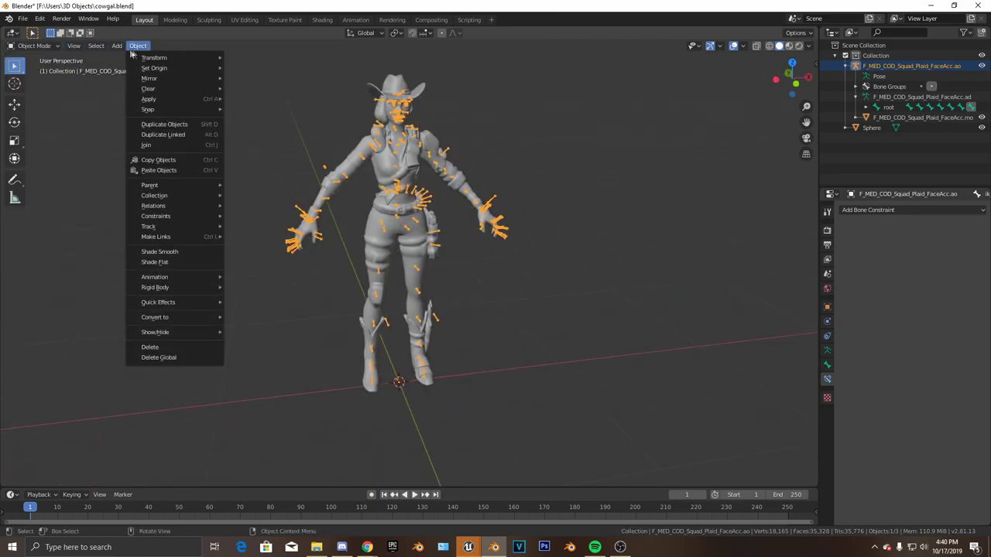
pyautogui.moveTo(118, 48)
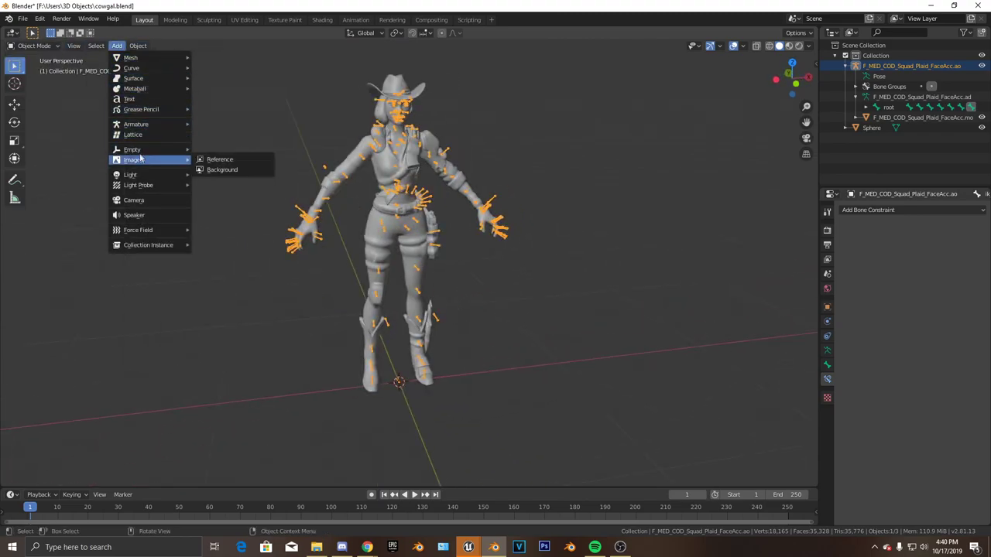
pyautogui.moveTo(147, 150)
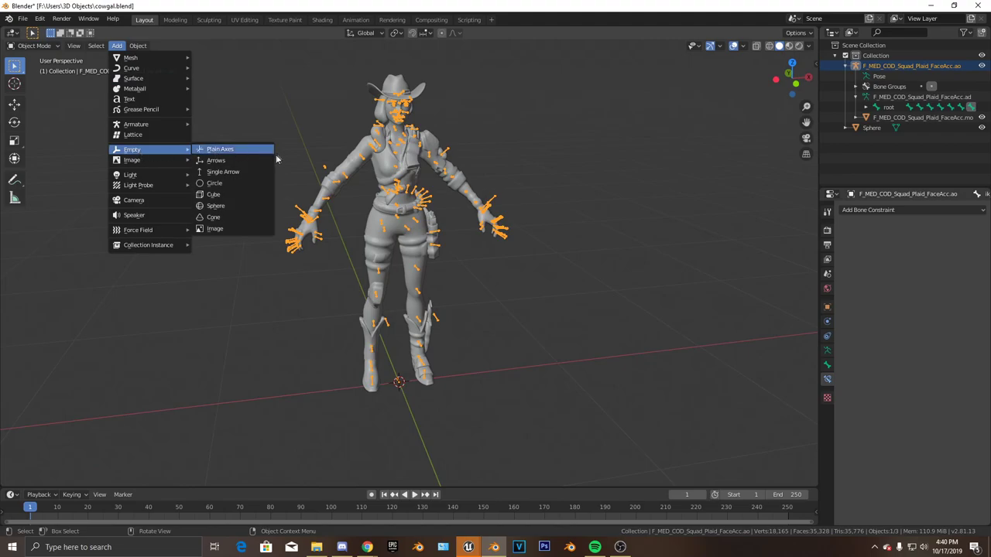
pyautogui.click(237, 184)
pyautogui.keyDown('shift'); pyautogui.moveTo(464, 329); pyautogui.dragTo(242, 174, button='middle'); pyautogui.keyUp('shift')
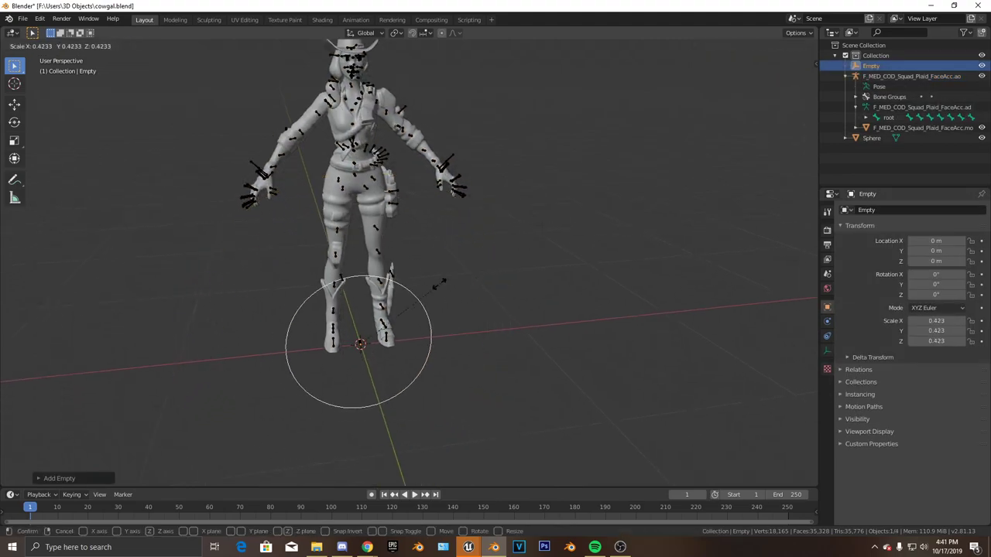
pyautogui.click(379, 334)
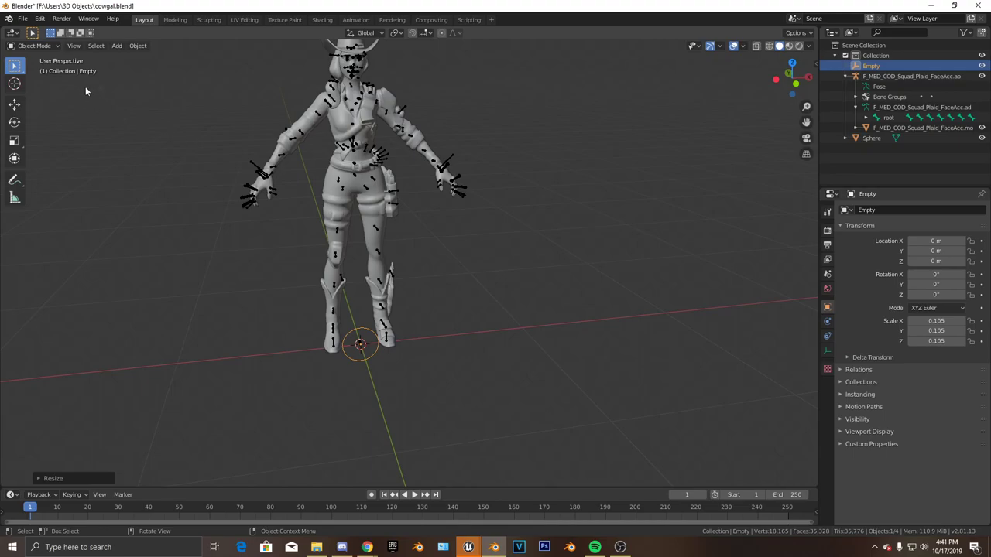
# - Select the character's armature and switch it back to Pose Mode
pyautogui.click(310, 118)
pyautogui.click(35, 45)
pyautogui.click(41, 82)
# - Test both arms' response by moving the ik_hand_gun bone, and undo the move
pyautogui.moveTo(163, 201); pyautogui.dragTo(303, 194, button='middle')
pyautogui.scroll(2, 268, 231)
pyautogui.click(223, 128)
pyautogui.scroll(-3, 309, 195)
pyautogui.moveTo(457, 221); pyautogui.dragTo(507, 231, button='middle')
pyautogui.press('g')
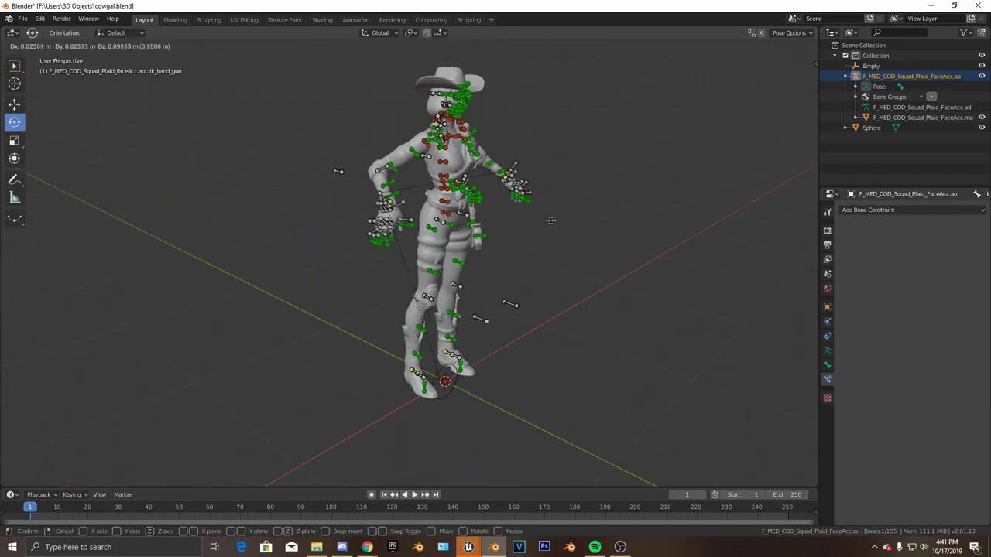
pyautogui.click(550, 221)
pyautogui.hotkey('ctrl', 'z')
# - Select the ik_hand_r bone at the character's right wrist instead of ik_hand_gun
pyautogui.scroll(3, 520, 220)
pyautogui.moveTo(521, 220); pyautogui.dragTo(353, 188, button='middle')
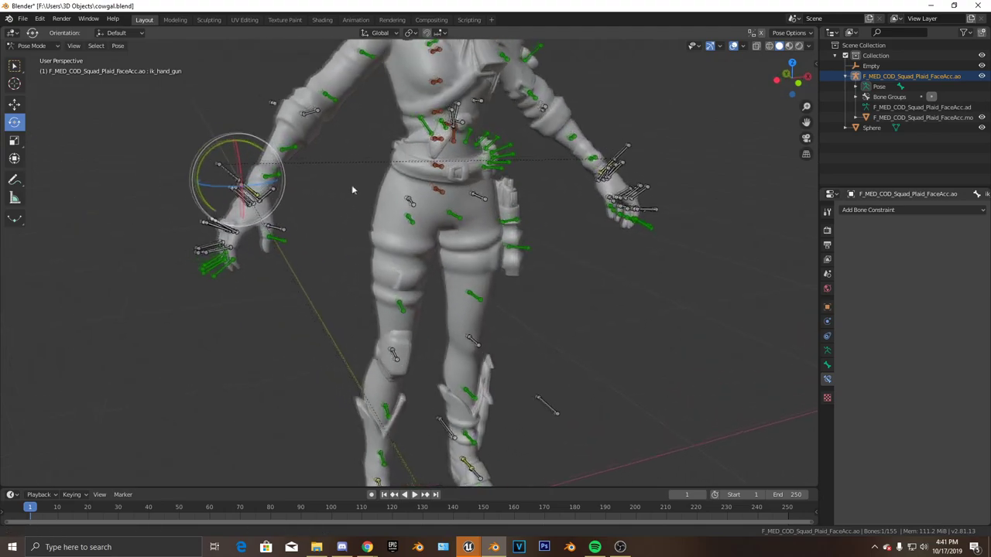
pyautogui.scroll(2, 112, 153)
pyautogui.scroll(2, 66, 134)
pyautogui.moveTo(66, 134); pyautogui.dragTo(134, 168, button='middle')
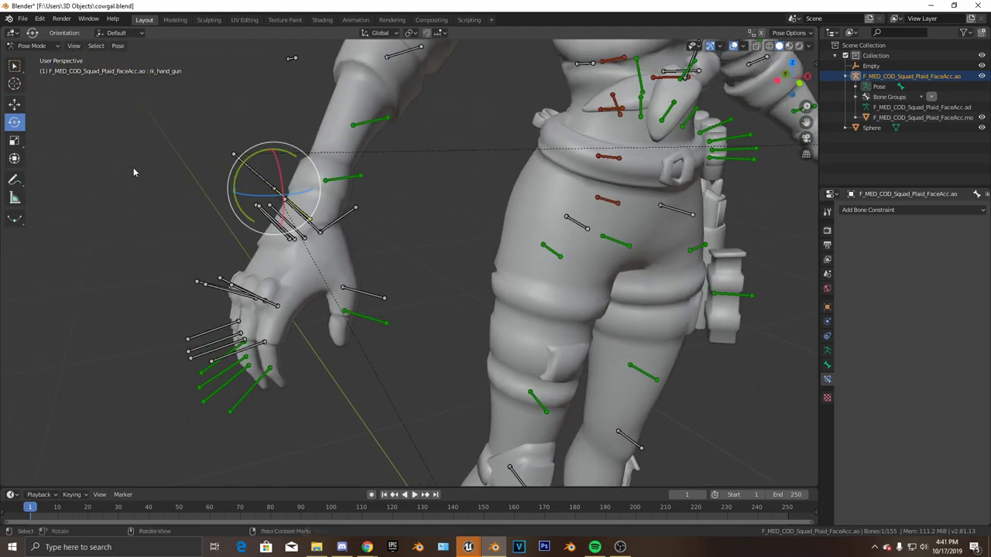
pyautogui.scroll(2, 214, 146)
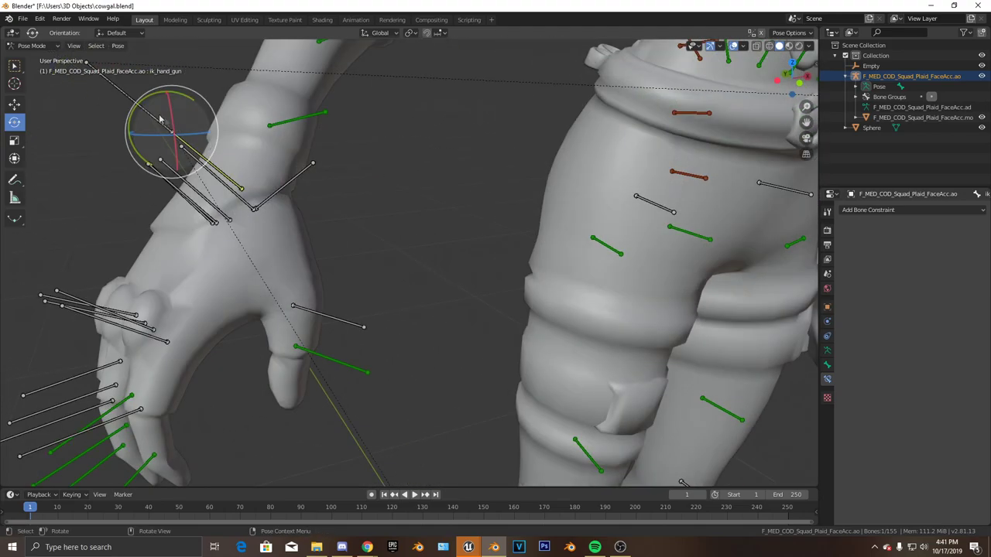
pyautogui.click(120, 90)
# - Assign the circle Empty at the world origin as the custom display object of the ik_hand_r bone
pyautogui.scroll(-7, 295, 353)
pyautogui.keyDown('shift'); pyautogui.moveTo(467, 377); pyautogui.dragTo(369, 231, button='middle'); pyautogui.keyUp('shift')
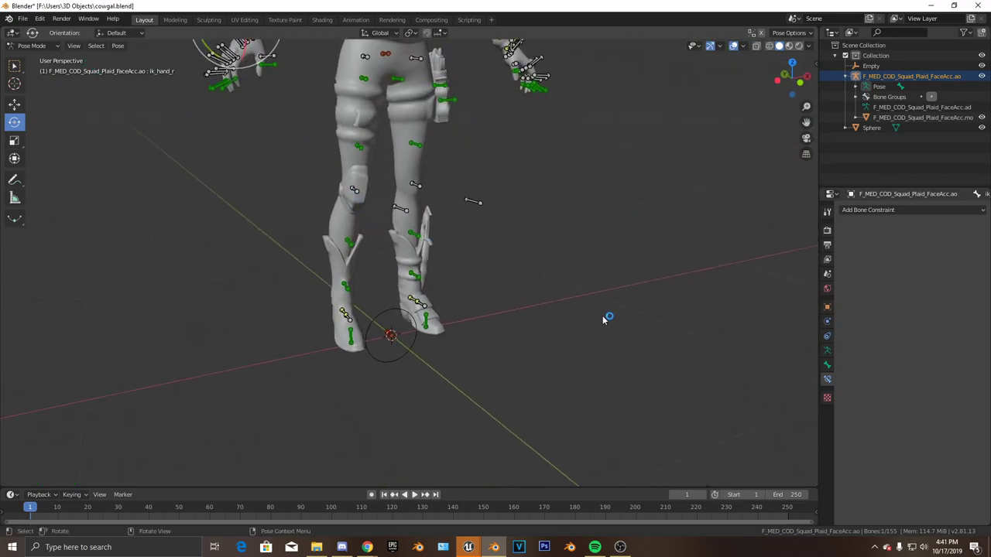
pyautogui.moveTo(605, 319); pyautogui.dragTo(457, 341, button='middle')
pyautogui.click(827, 365)
pyautogui.scroll(-5, 852, 434)
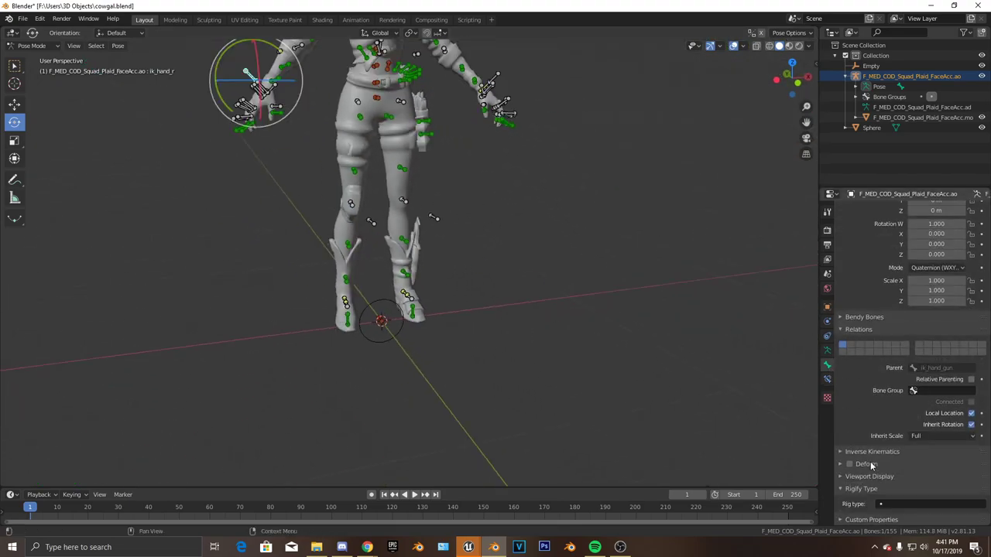
pyautogui.click(870, 475)
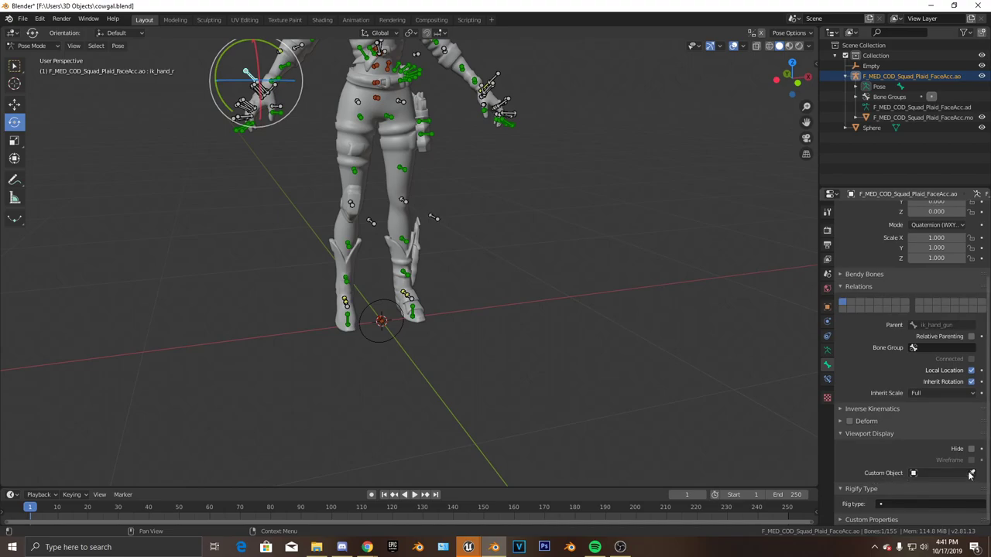
pyautogui.click(972, 473)
pyautogui.click(384, 298)
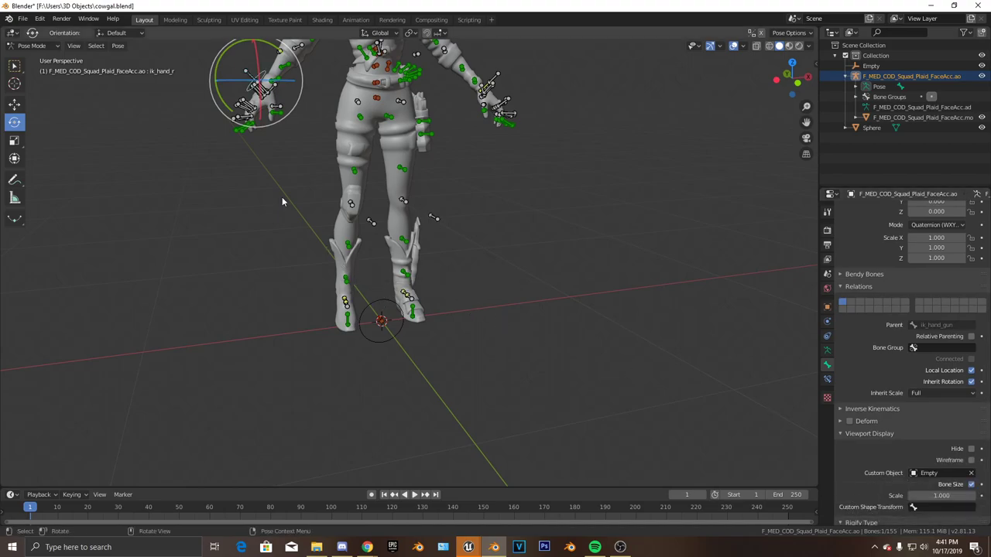
# - Set the custom shape scale of the ik_hand_r bone to 1.100
pyautogui.scroll(5, 282, 197)
pyautogui.moveTo(369, 248)
pyautogui.mouseDown(button='middle')
pyautogui.moveTo(383, 273)
pyautogui.moveTo(340, 270)
pyautogui.moveTo(375, 264)
pyautogui.mouseUp(button='middle')
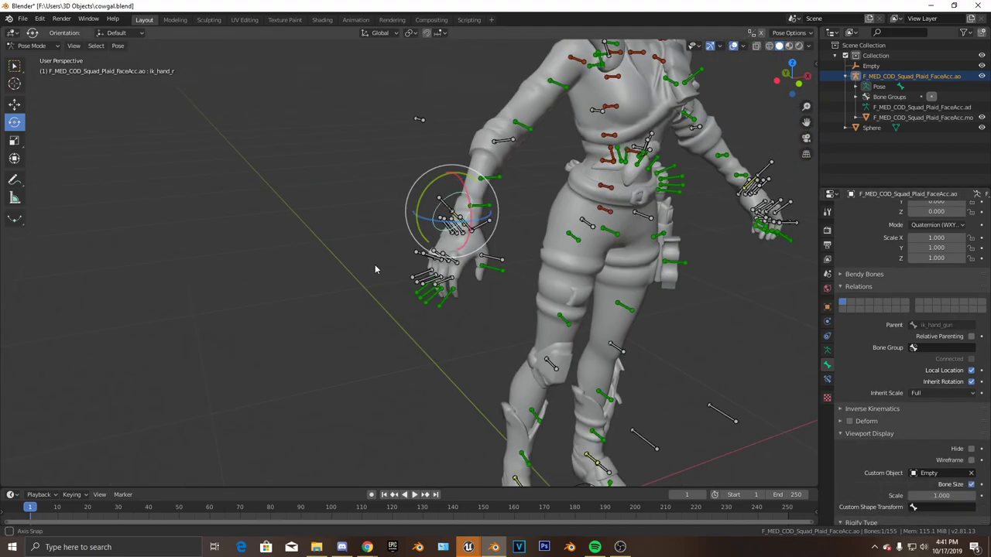
pyautogui.click(973, 496)
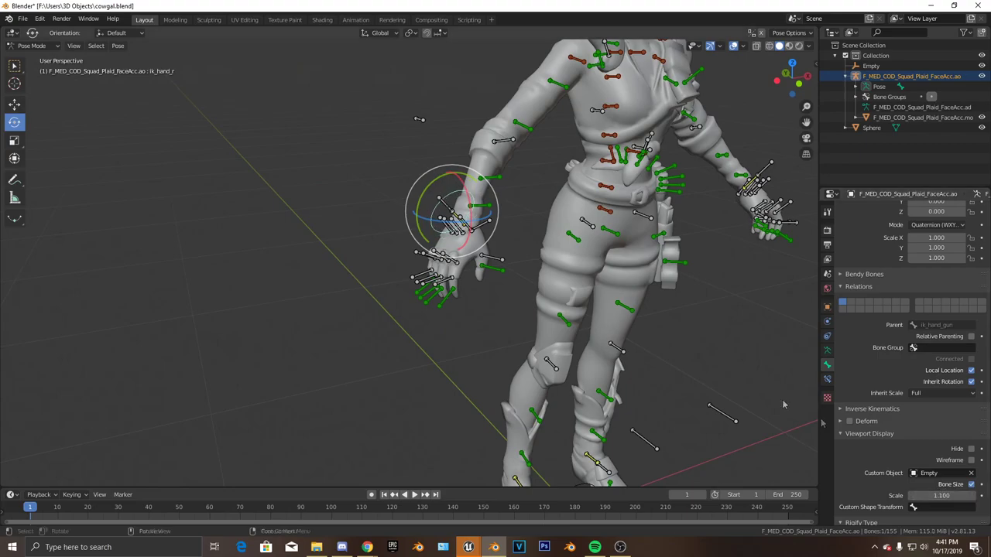
# - Examine the circle control on the right hand and the character's remaining control bones from several angles
pyautogui.moveTo(783, 404); pyautogui.dragTo(470, 219, button='middle')
pyautogui.scroll(-4, 653, 352)
pyautogui.moveTo(373, 232); pyautogui.dragTo(472, 250, button='middle')
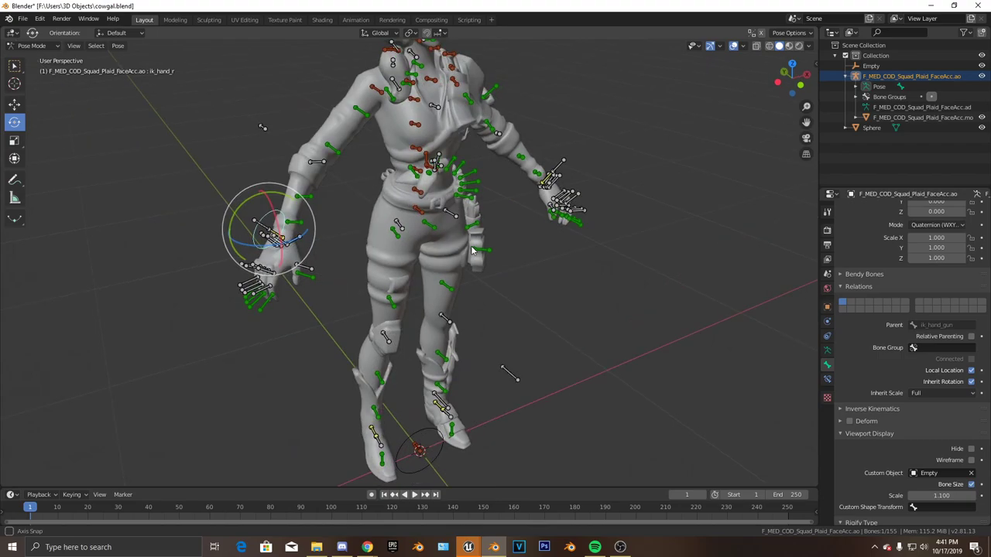
pyautogui.moveTo(535, 282); pyautogui.dragTo(519, 261, button='middle')
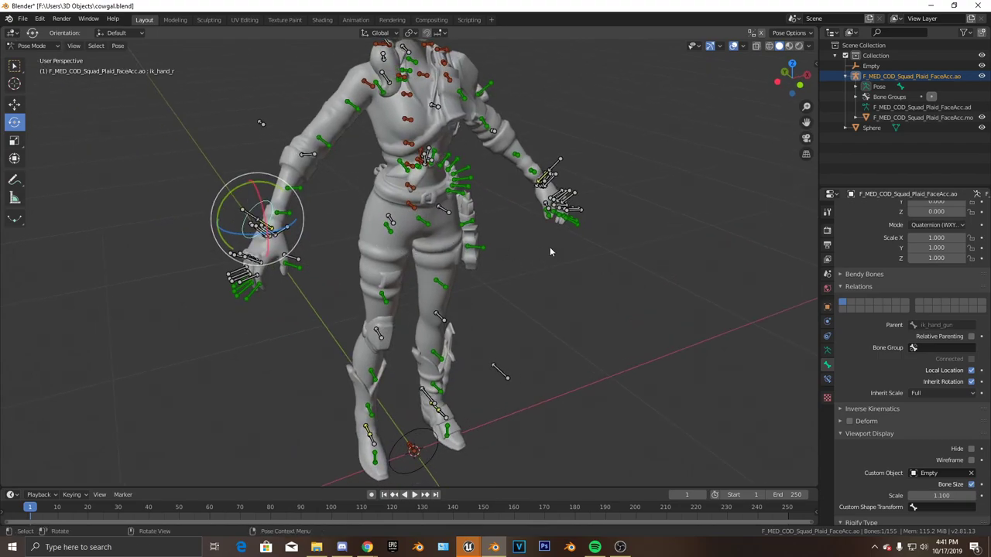
pyautogui.moveTo(476, 298); pyautogui.dragTo(528, 250, button='middle')
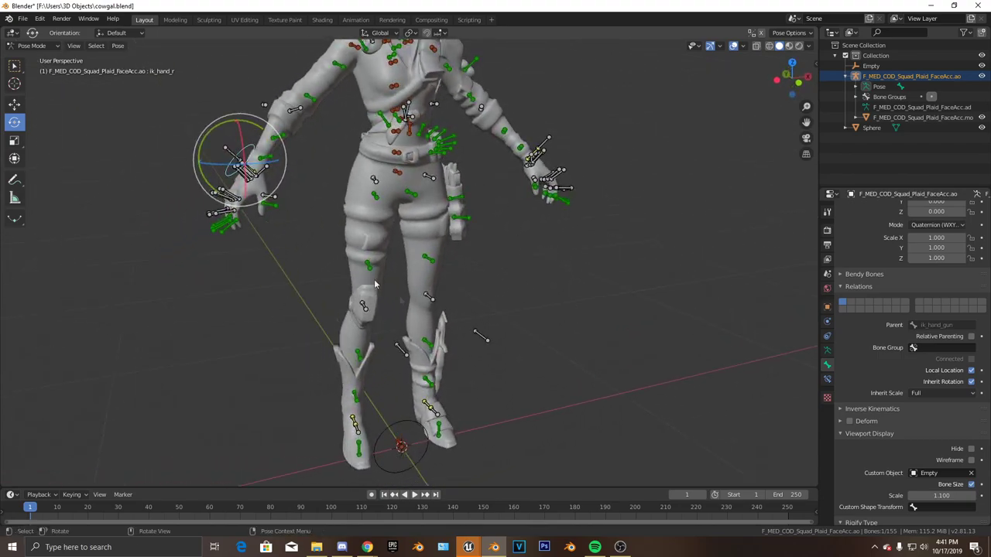
pyautogui.scroll(-3, 377, 284)
pyautogui.moveTo(628, 252); pyautogui.dragTo(479, 241, button='middle')
pyautogui.scroll(5, 556, 252)
pyautogui.scroll(-5, 446, 227)
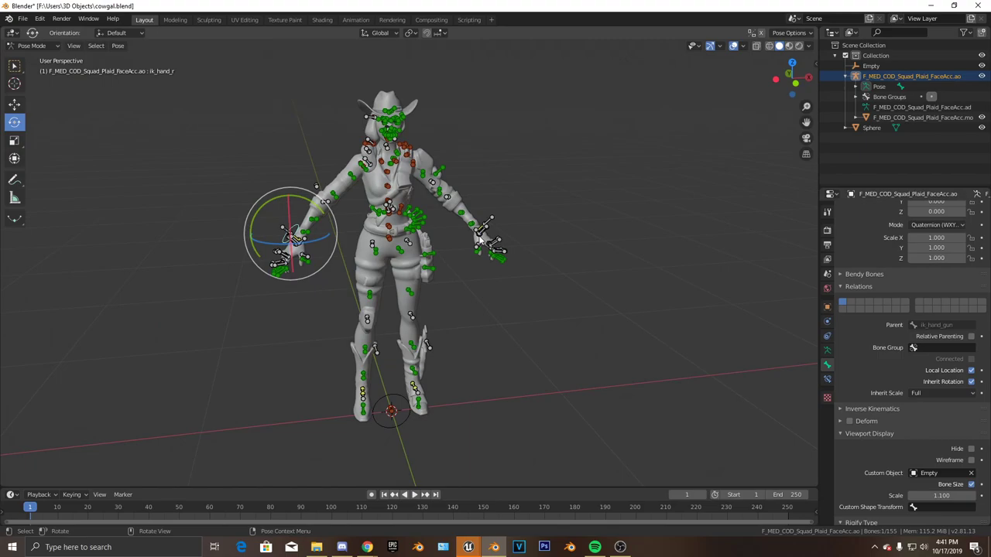
pyautogui.moveTo(460, 343); pyautogui.dragTo(198, 406, button='middle')
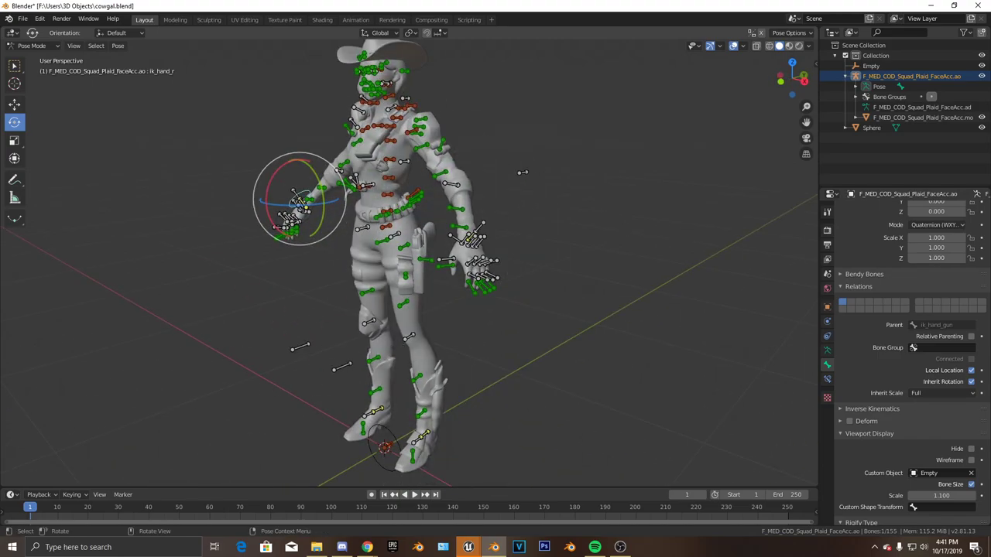